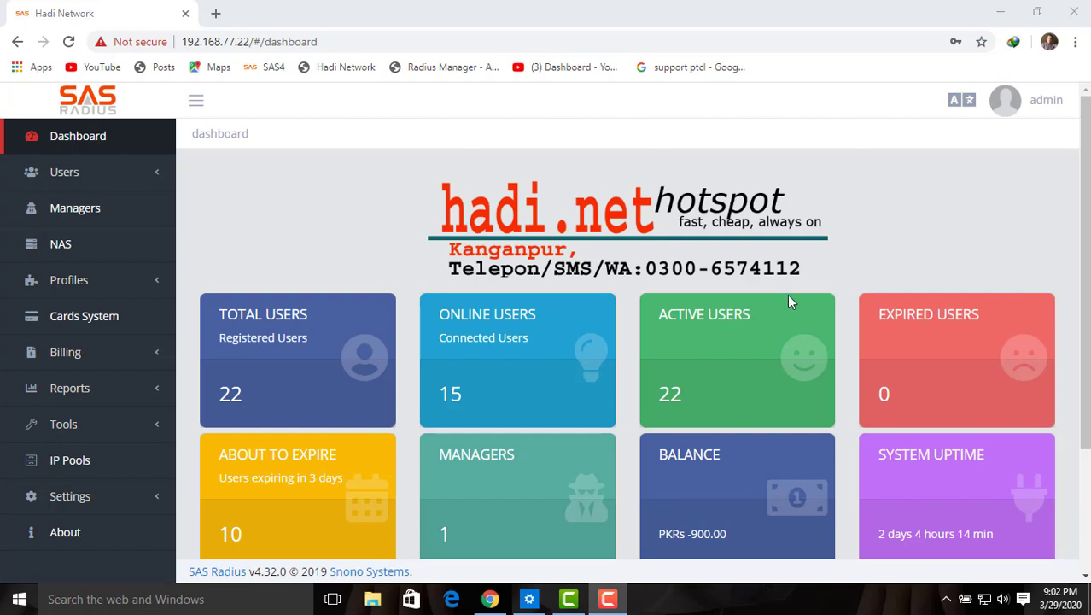
# Step: Open the Managers List, which shows one Normal Reseller manager with a PKRs 2,400.00 balance
pyautogui.click(65, 216)
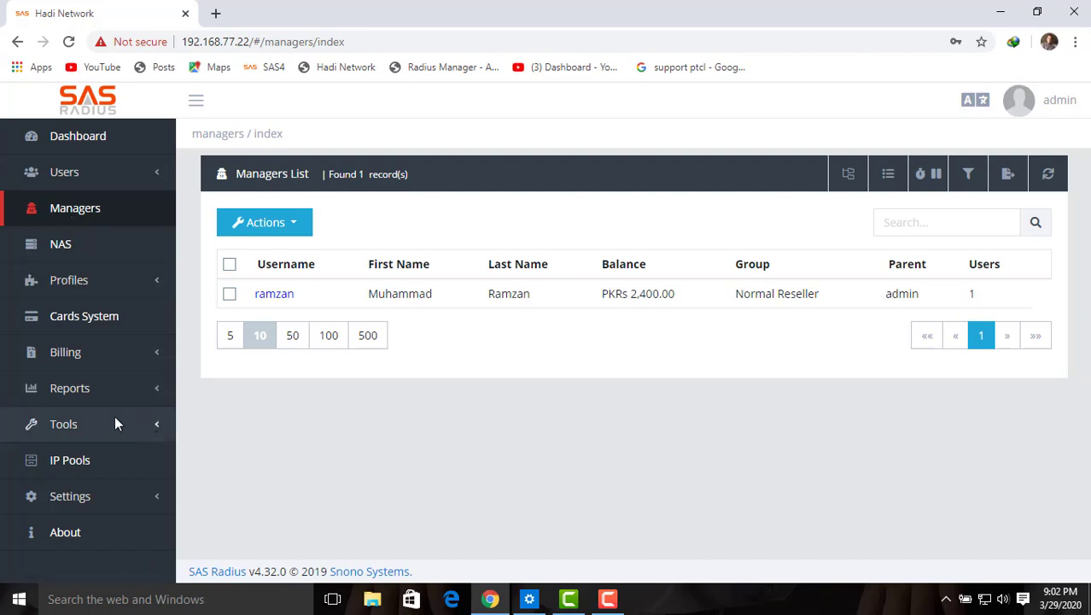
# Step: Go through Tools > System Update to Backup / Restore, which lists five backup files
pyautogui.click(90, 426)
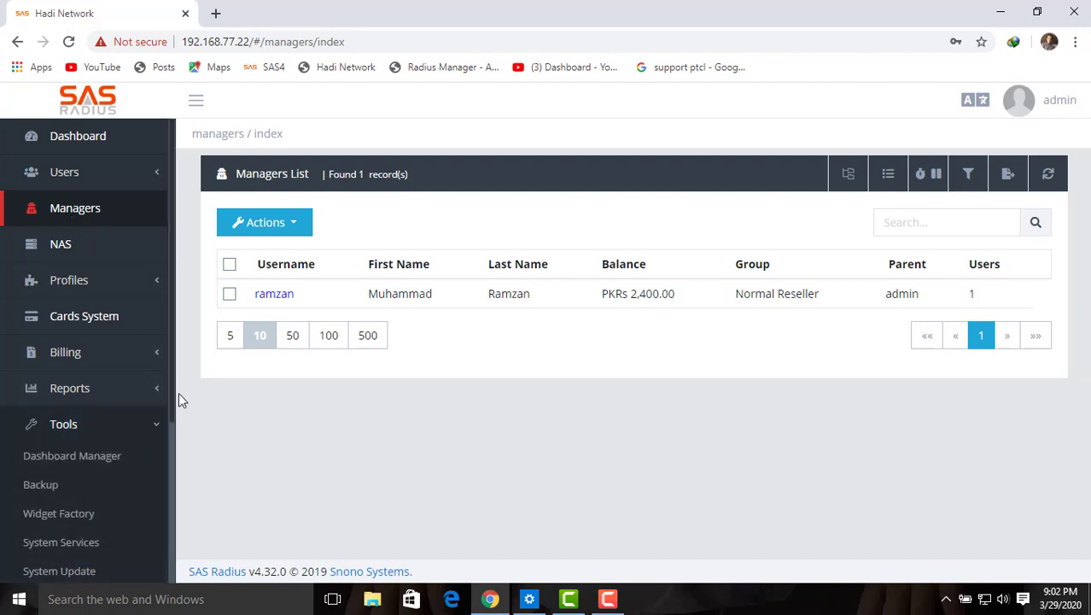
pyautogui.moveTo(175, 401); pyautogui.dragTo(175, 531)
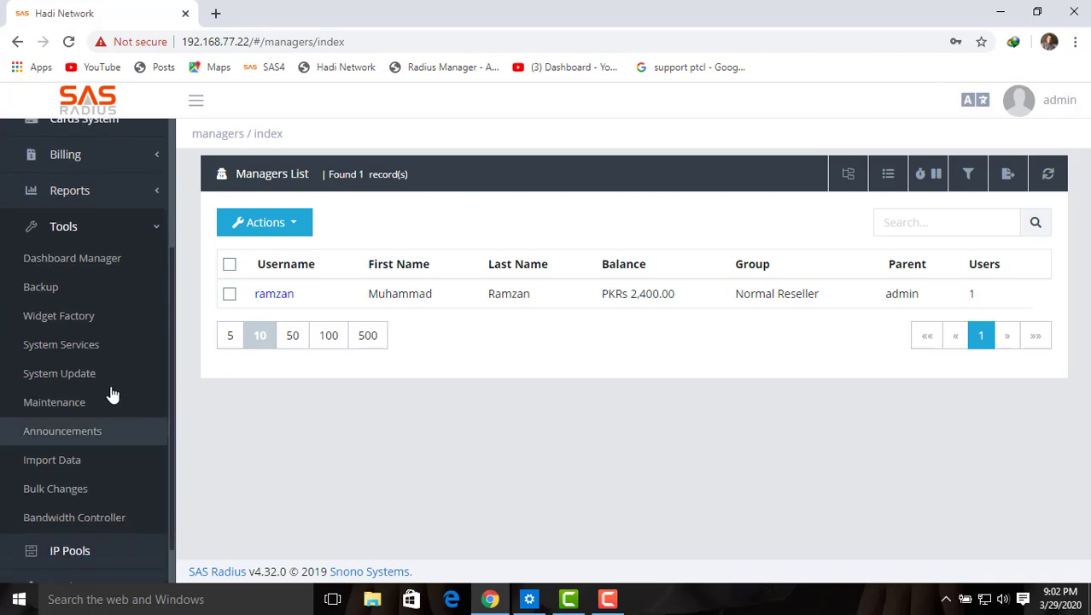
pyautogui.click(86, 374)
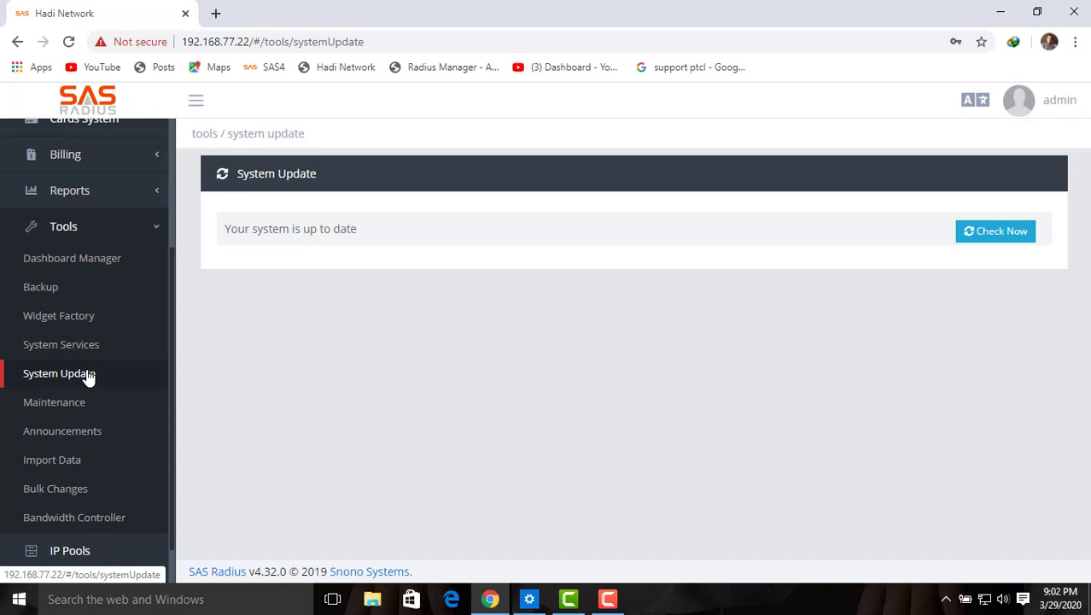
pyautogui.click(45, 290)
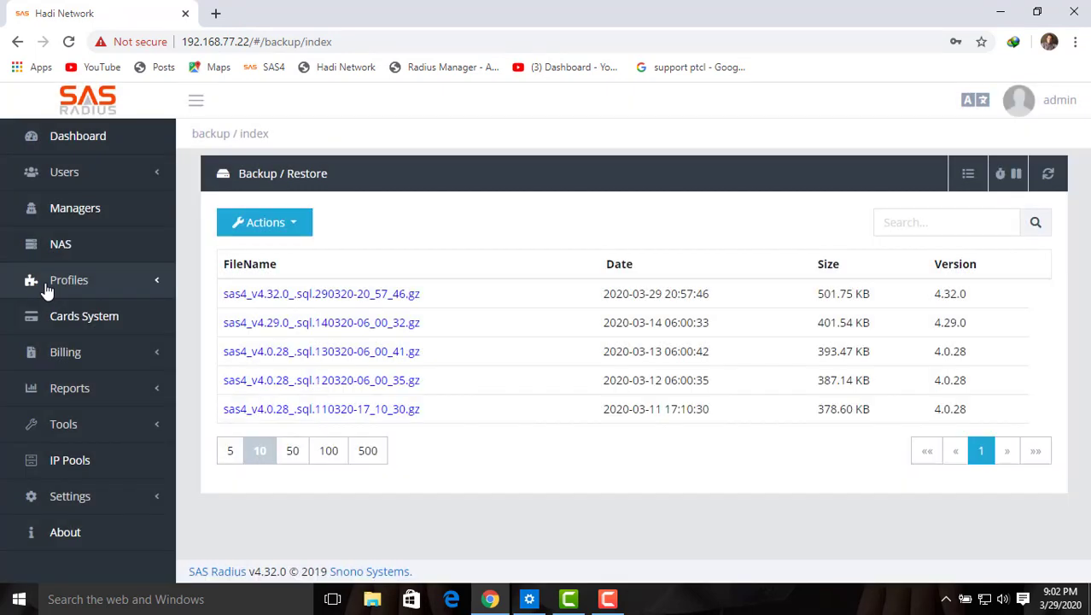
# Step: Choose Settings from the Backup / Restore Actions menu to show the Backup Settings form
pyautogui.click(264, 222)
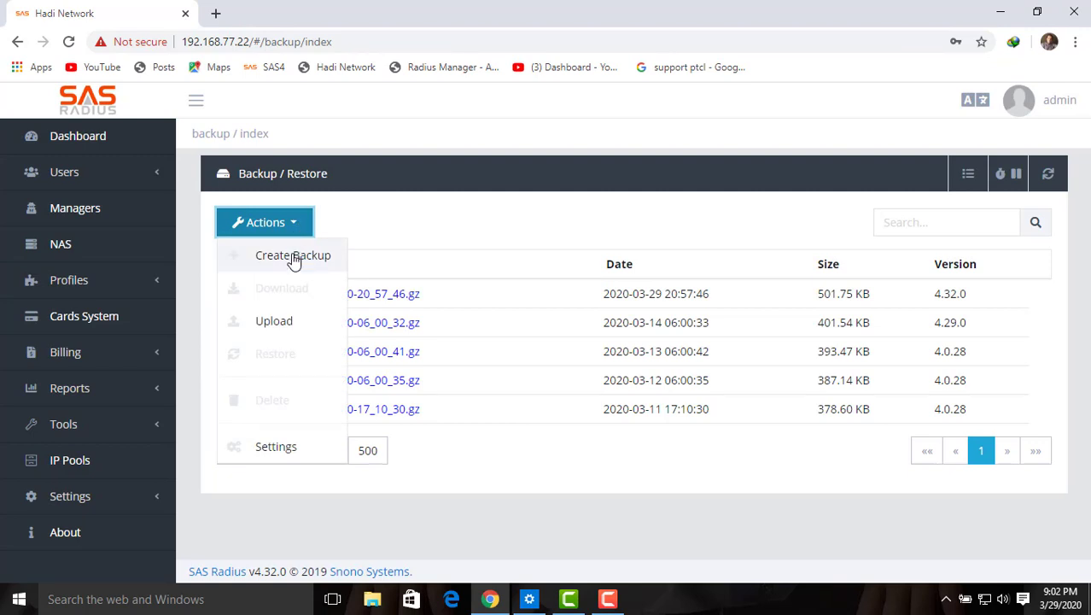
pyautogui.click(309, 446)
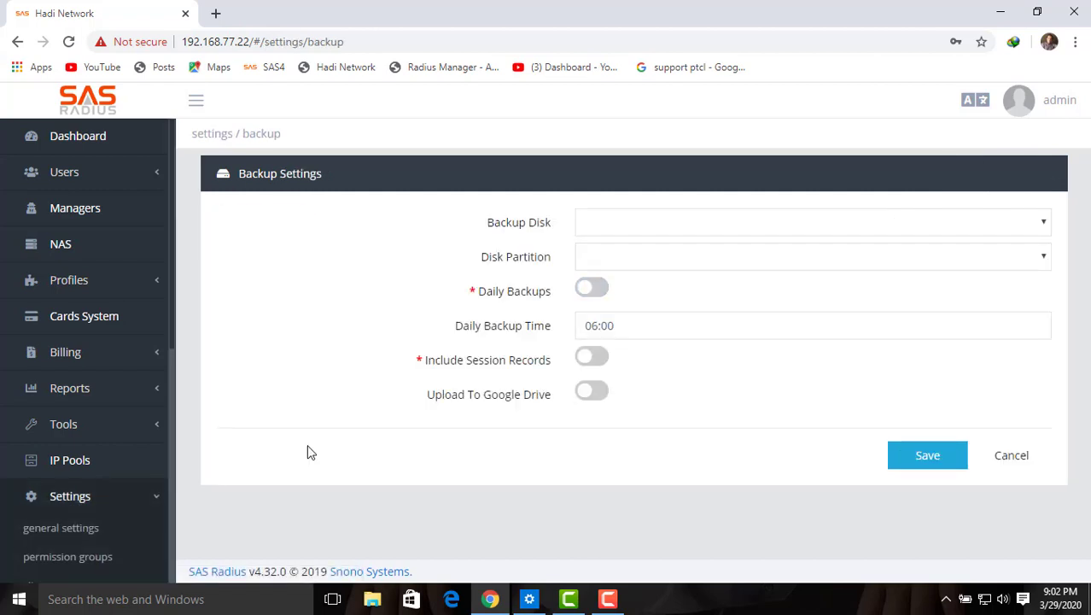
# Step: Use SAMSUNG MZ7TE128 as backup disk, enable daily backups at 06:00 and Google Drive upload
pyautogui.click(607, 224)
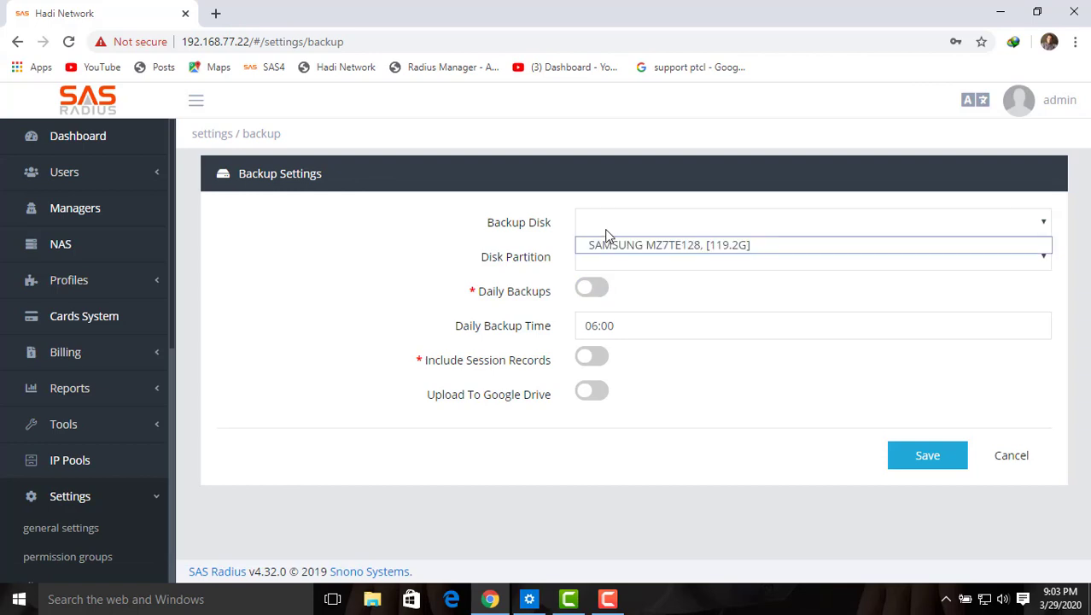
pyautogui.click(611, 245)
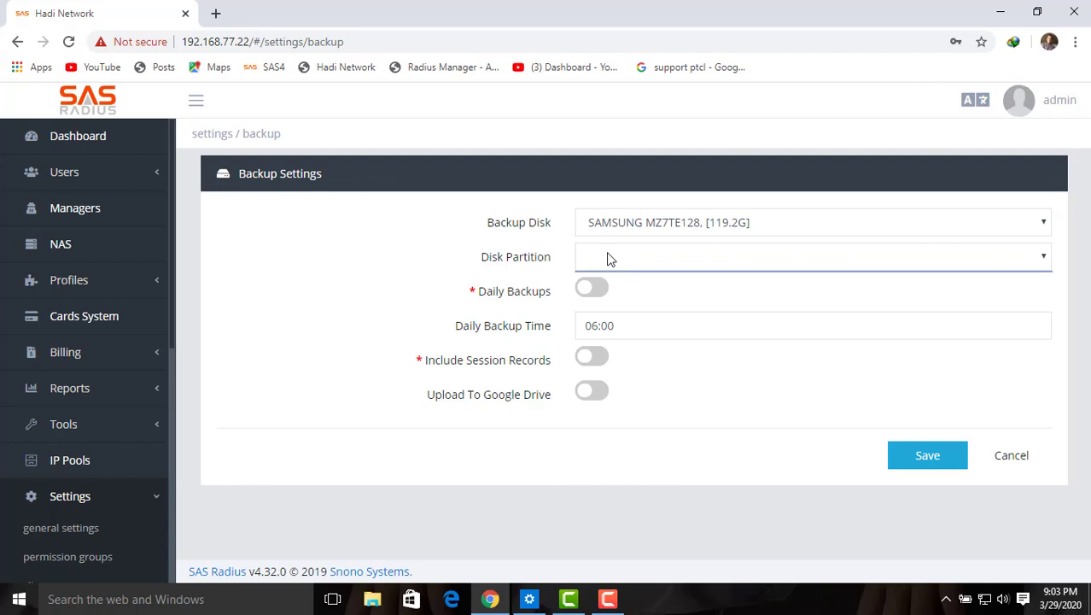
pyautogui.click(596, 294)
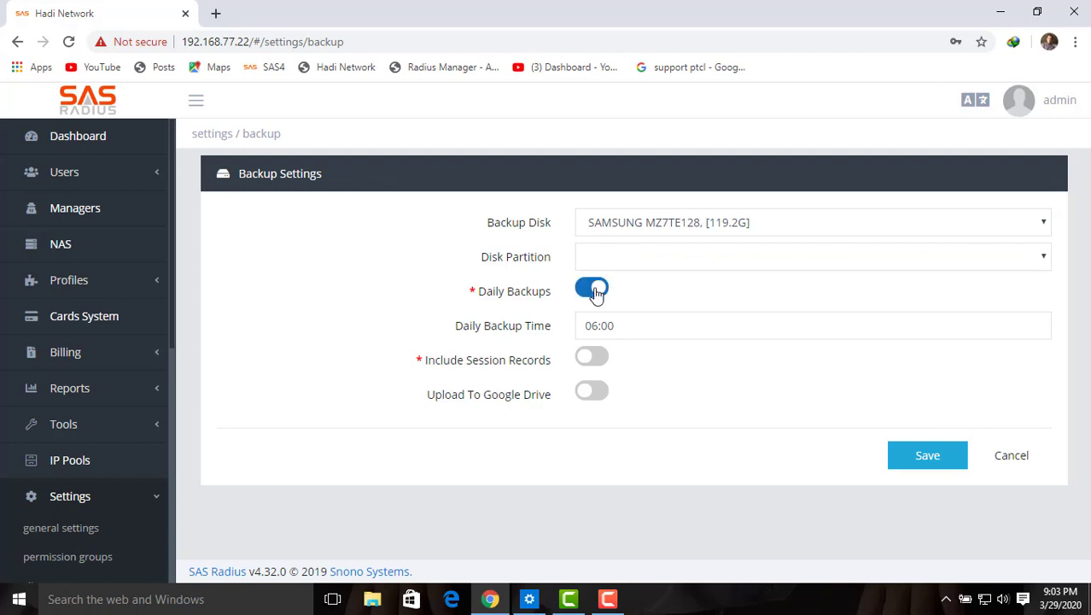
pyautogui.moveTo(620, 323); pyautogui.dragTo(569, 334)
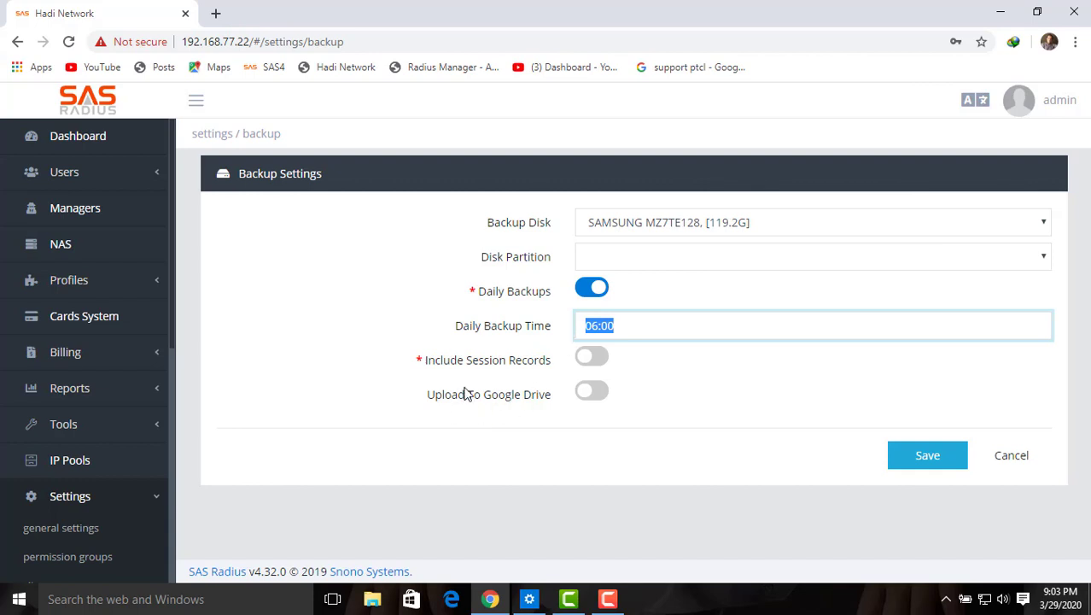
pyautogui.moveTo(551, 396); pyautogui.dragTo(433, 398)
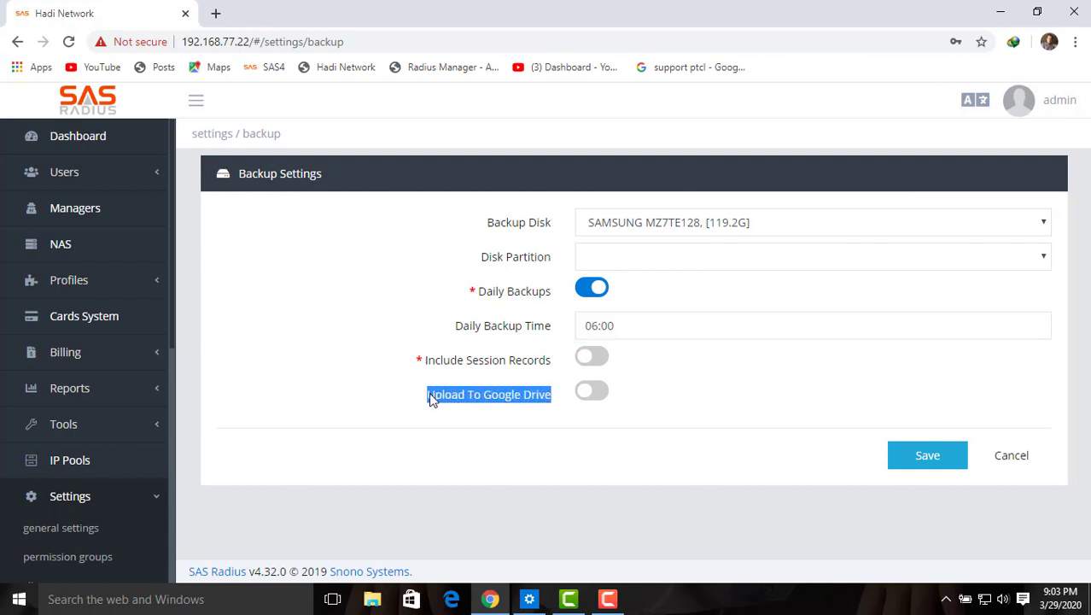
pyautogui.click(592, 390)
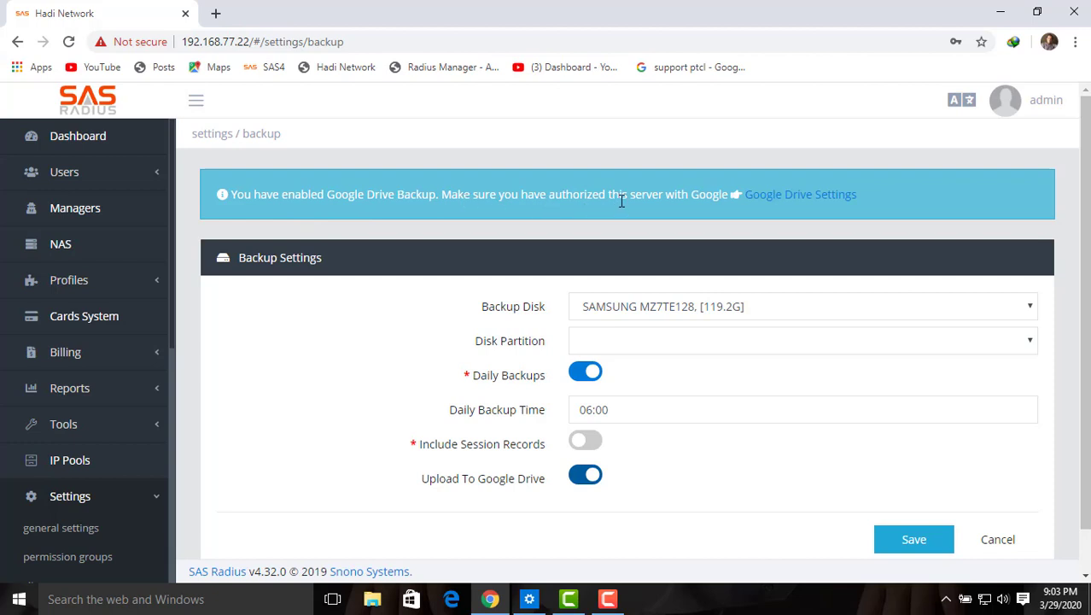
pyautogui.click(779, 203)
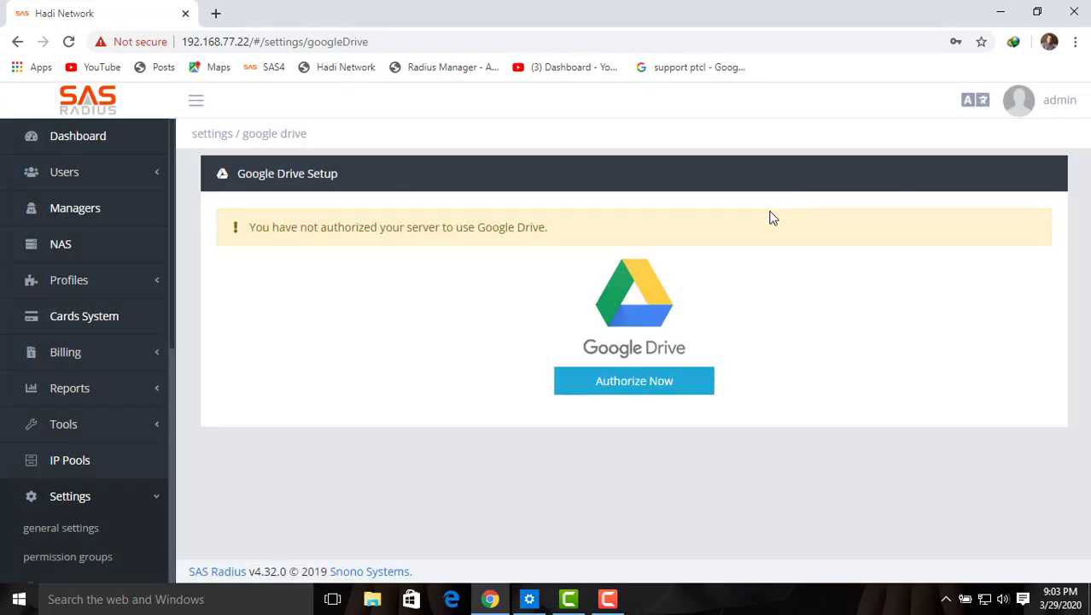
pyautogui.click(669, 387)
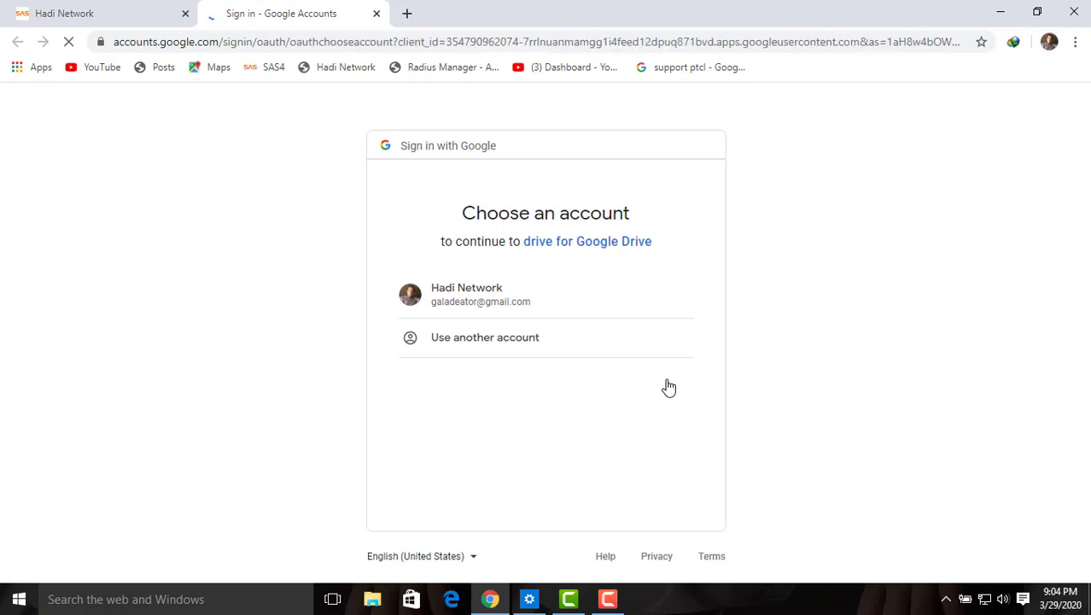
# Step: Sign in with the existing Google account, allow Drive access, and copy the returned authorization code
pyautogui.click(486, 296)
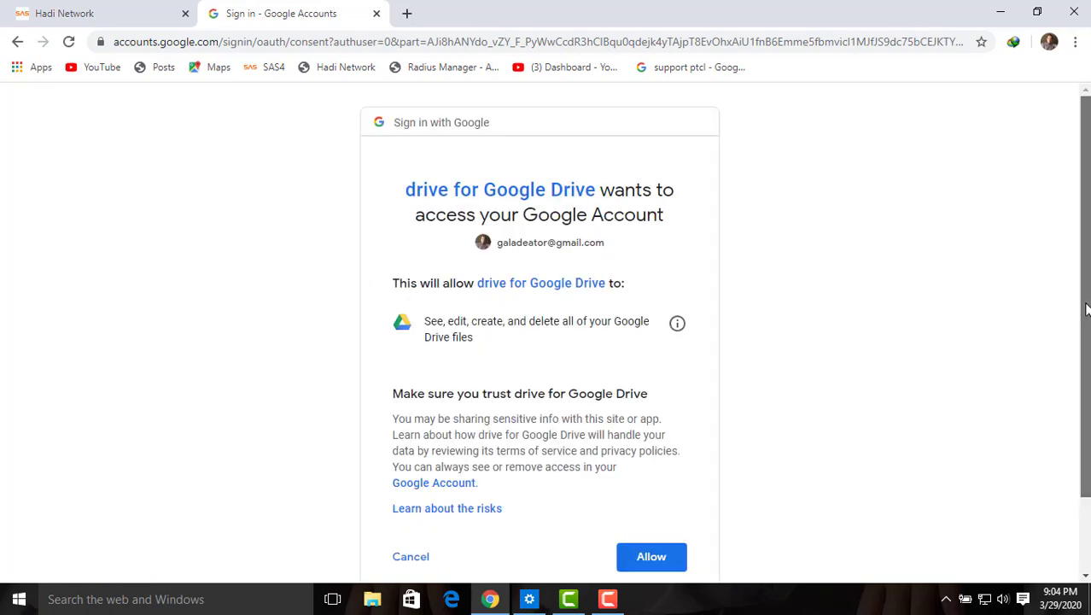
pyautogui.moveTo(1087, 337); pyautogui.dragTo(1088, 407)
pyautogui.click(660, 477)
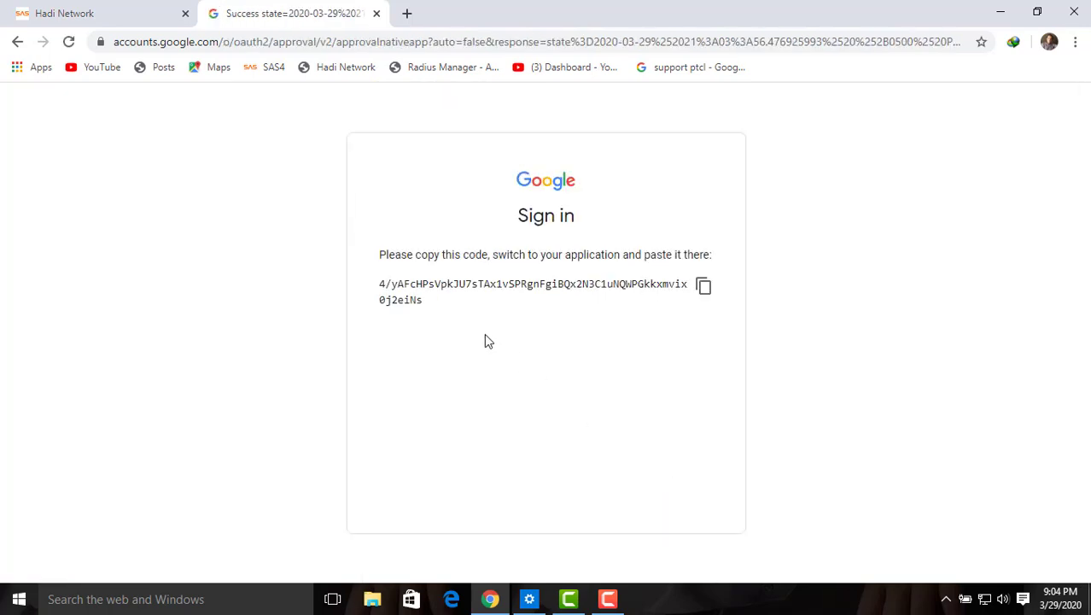
pyautogui.moveTo(432, 303); pyautogui.dragTo(408, 300)
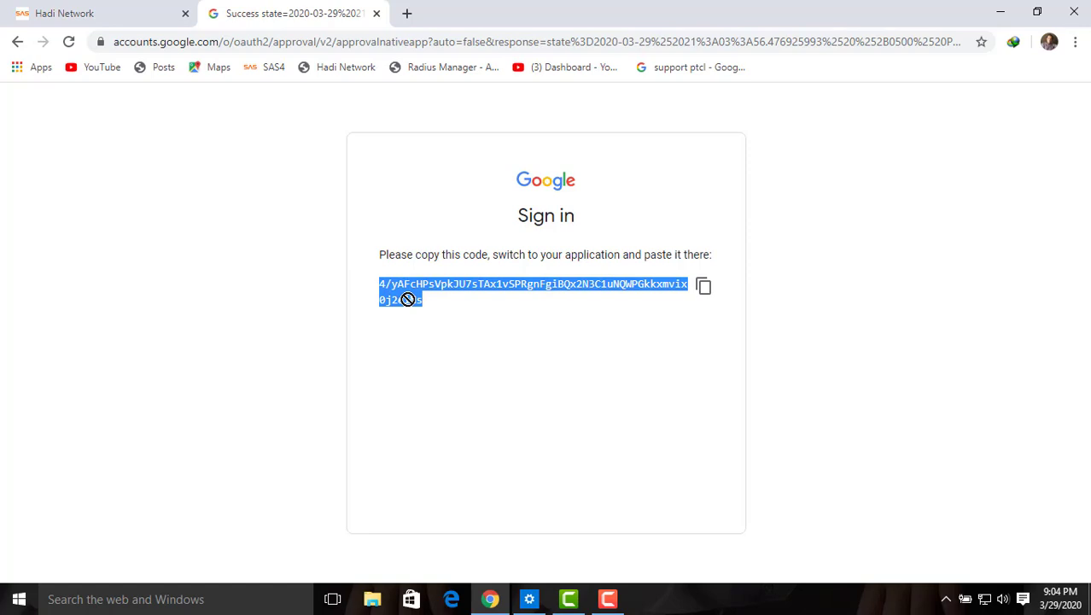
pyautogui.click(705, 292)
# Step: Paste the authorization code into the secret key field, confirm it, and open the linked Drive folder
pyautogui.click(130, 20)
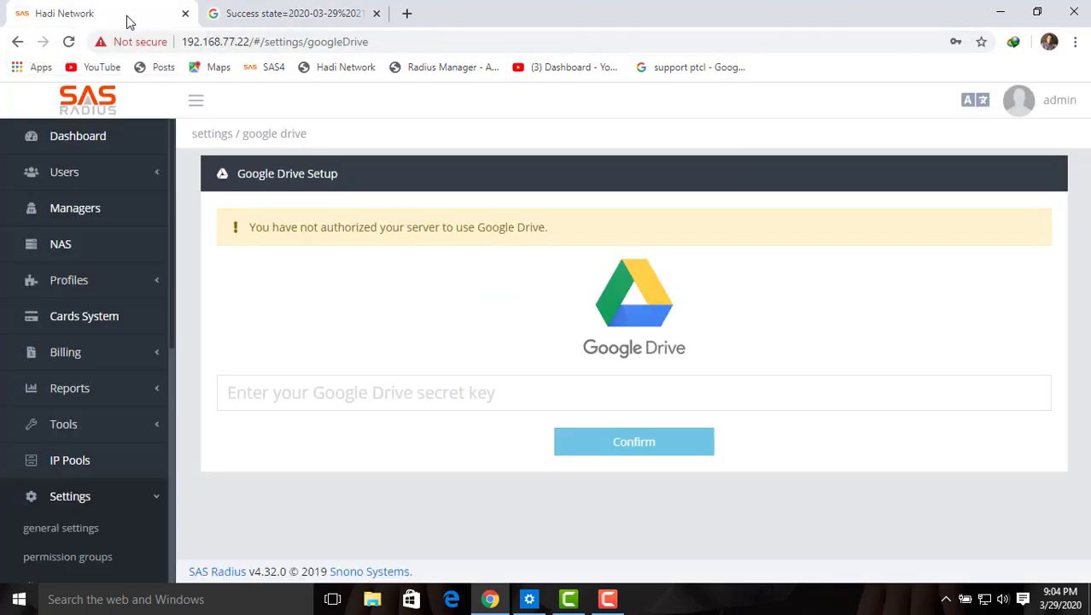
pyautogui.click(275, 391)
pyautogui.rightClick(275, 391)
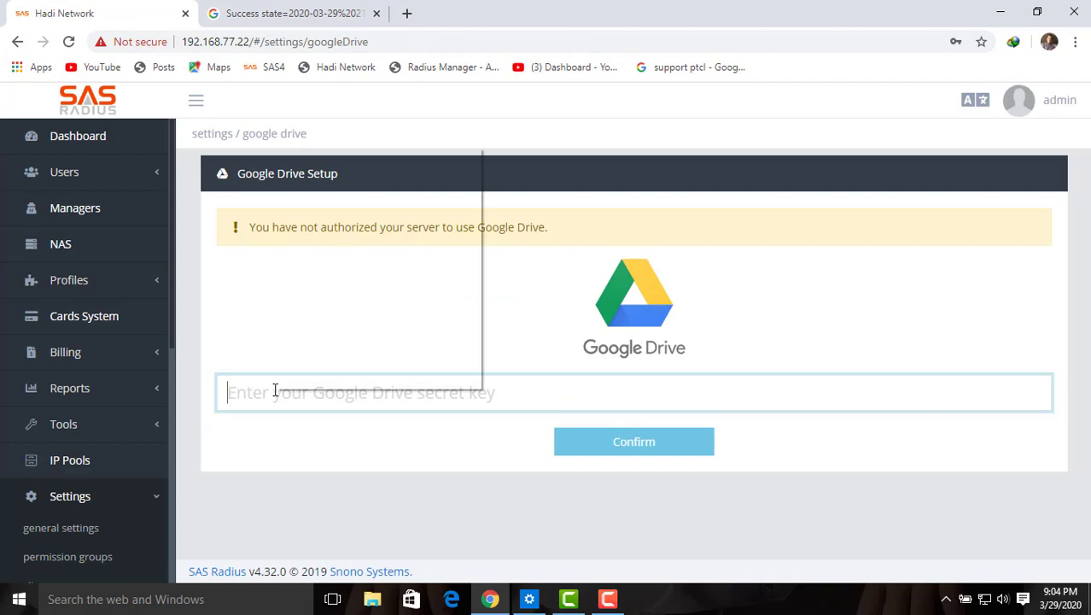
pyautogui.click(326, 239)
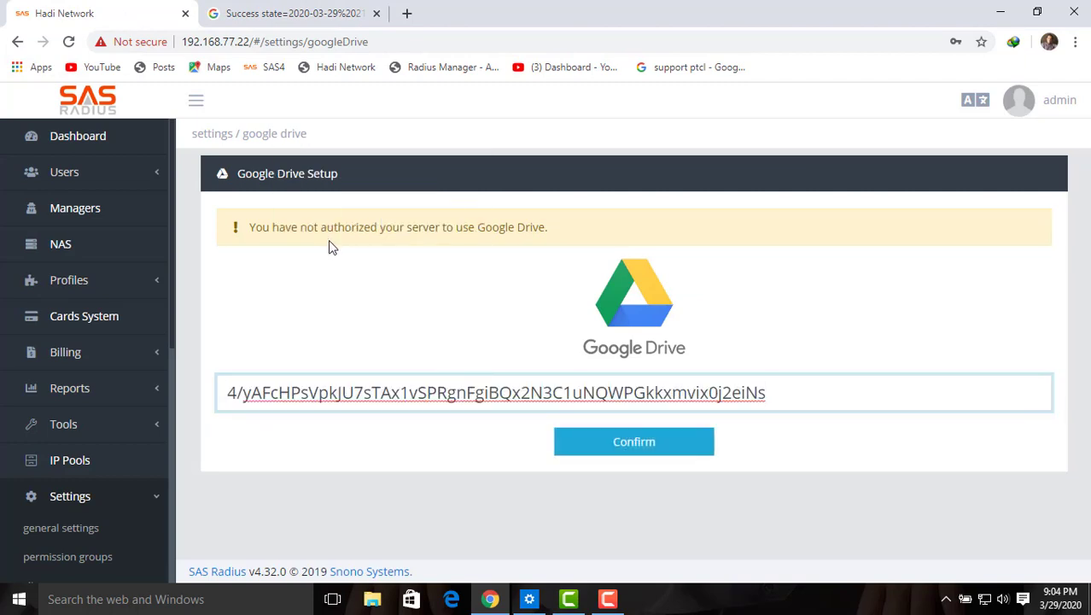
pyautogui.click(601, 448)
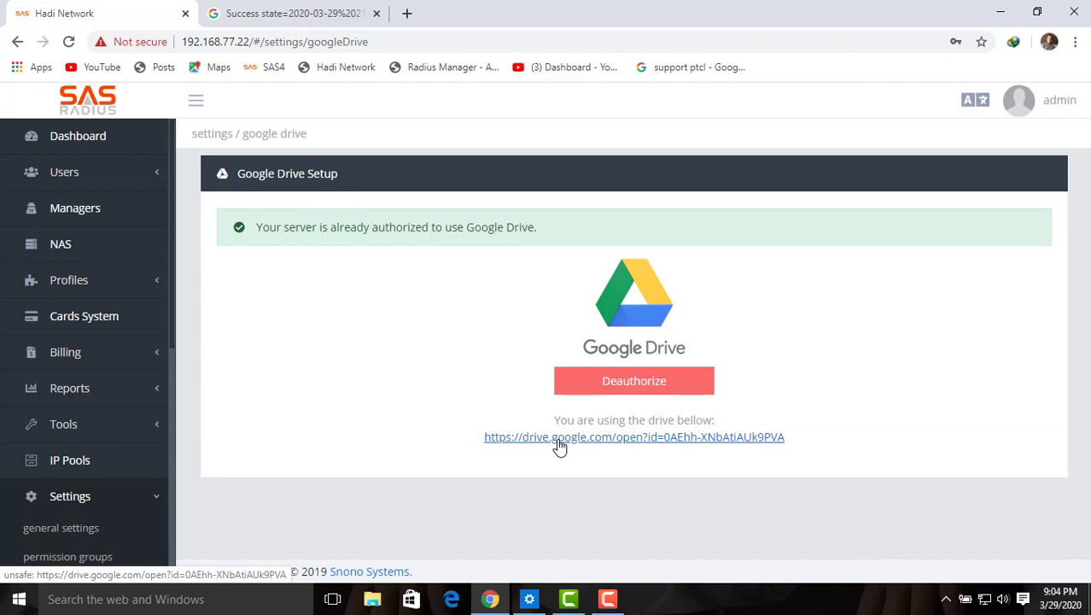
pyautogui.click(559, 439)
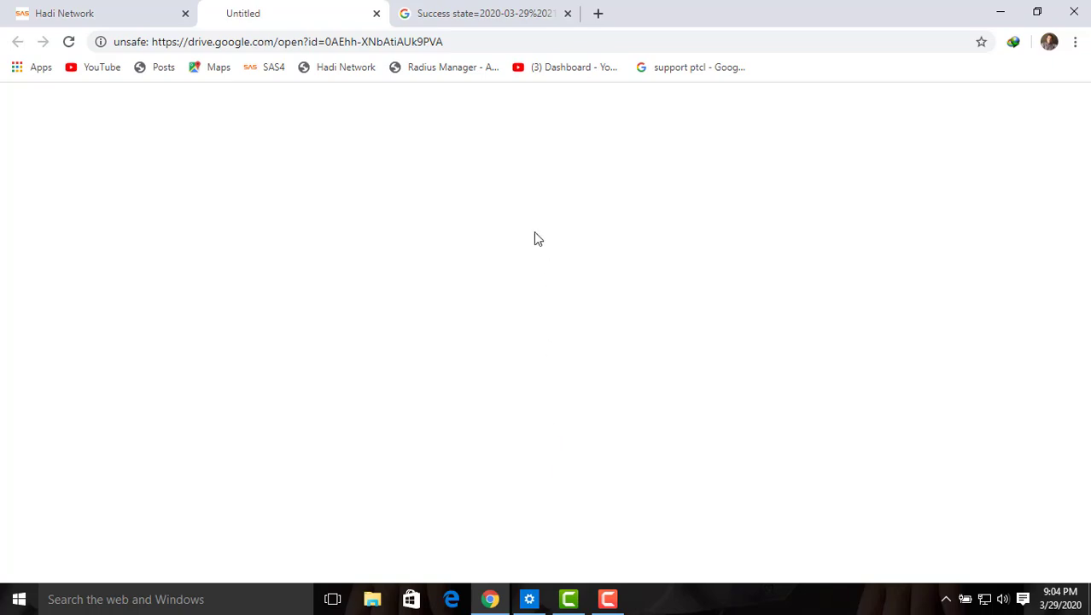
# Step: Close the Google sign-in Success tab and the blank Untitled Drive tab
pyautogui.click(126, 10)
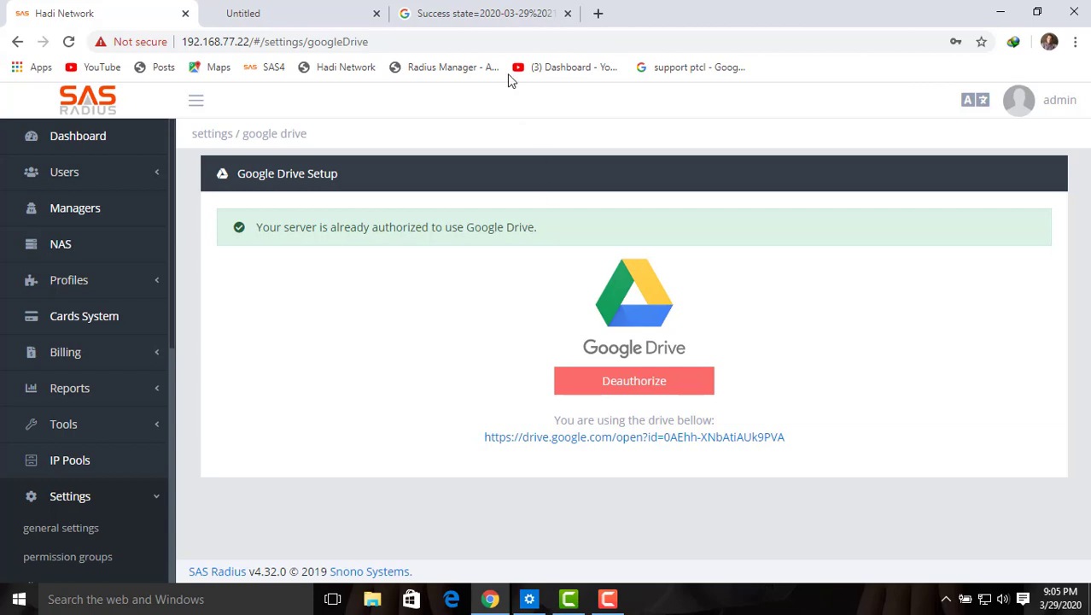
pyautogui.click(491, 21)
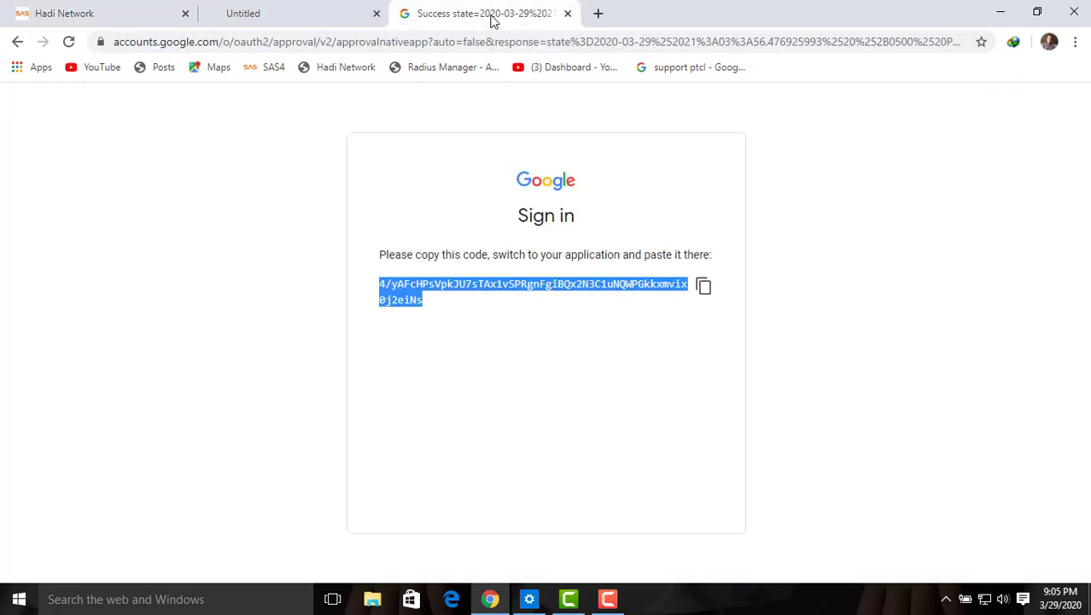
pyautogui.click(568, 14)
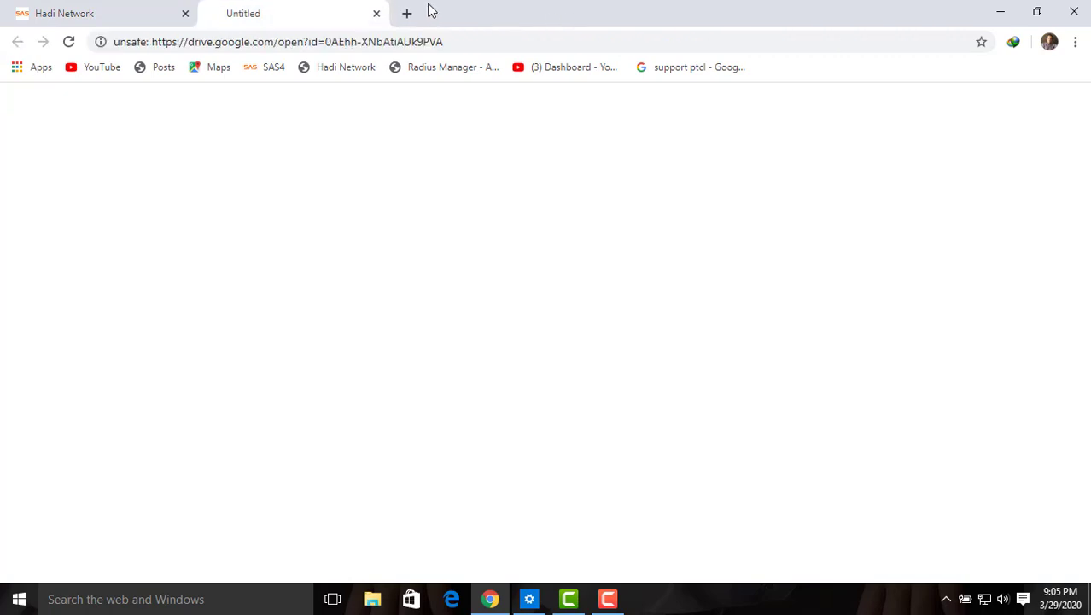
pyautogui.click(378, 15)
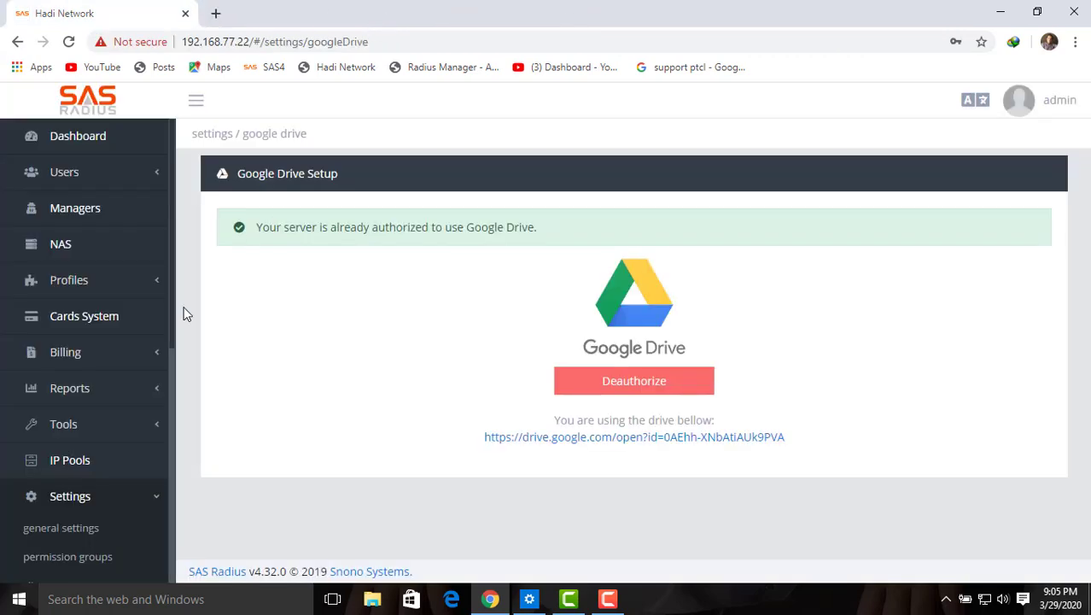
# Step: Collapse the Settings navigation and return to the Managers List with its Normal Reseller manager
pyautogui.moveTo(173, 318); pyautogui.dragTo(171, 372)
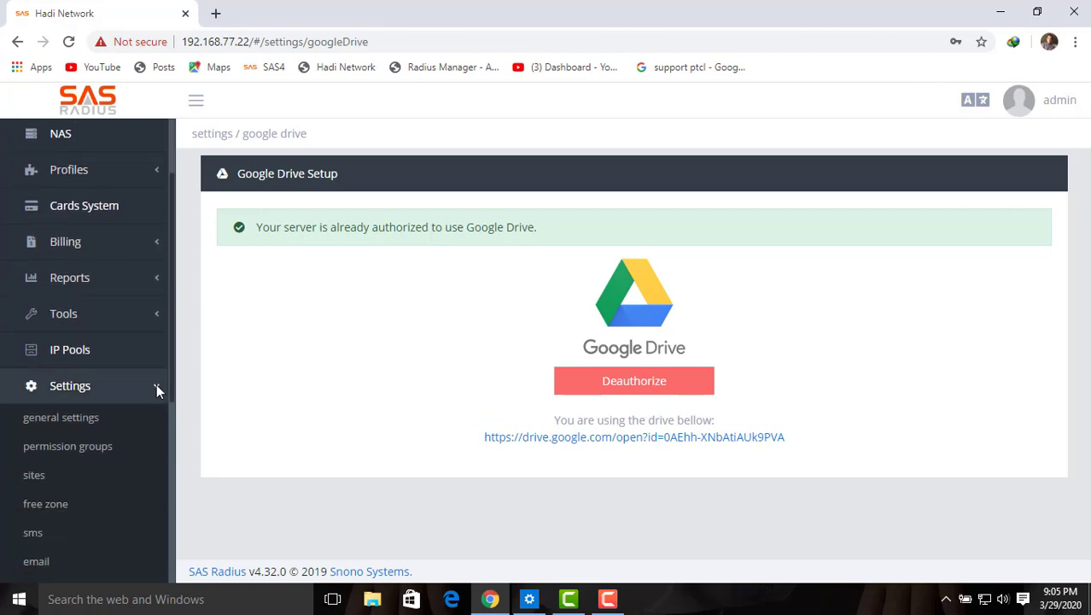
pyautogui.click(156, 386)
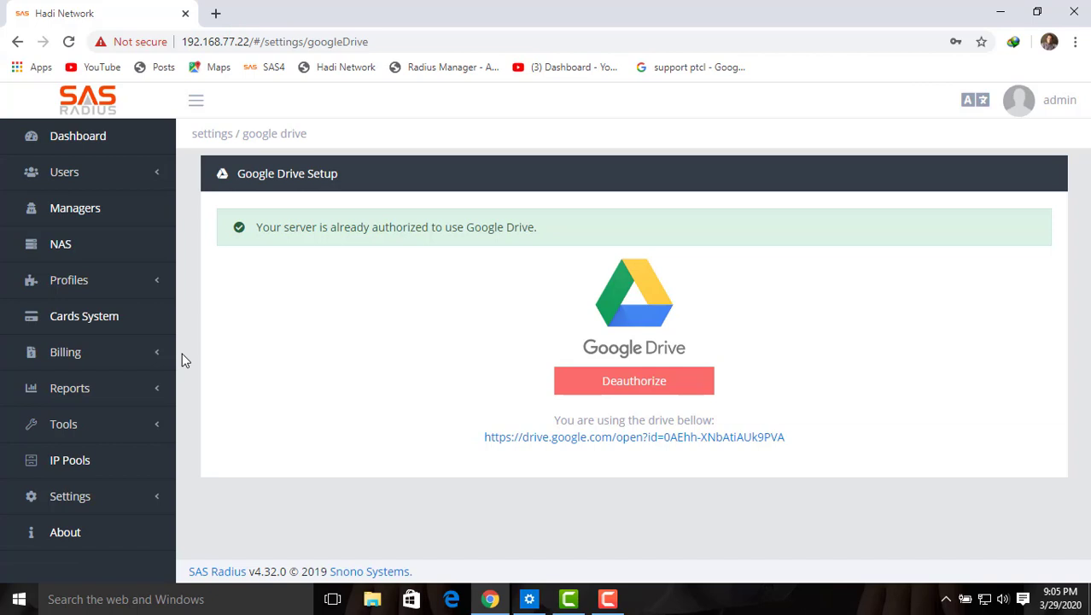
pyautogui.click(74, 213)
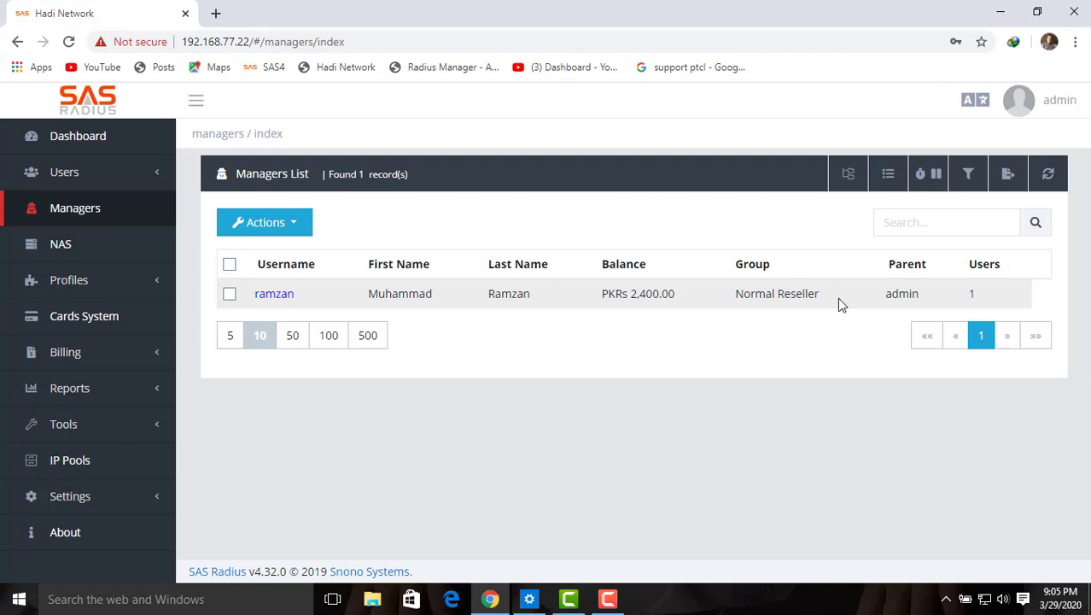
# Step: Note the manager's Normal Reseller group, then open Settings > permission groups showing four security groups
pyautogui.moveTo(836, 297); pyautogui.dragTo(739, 301)
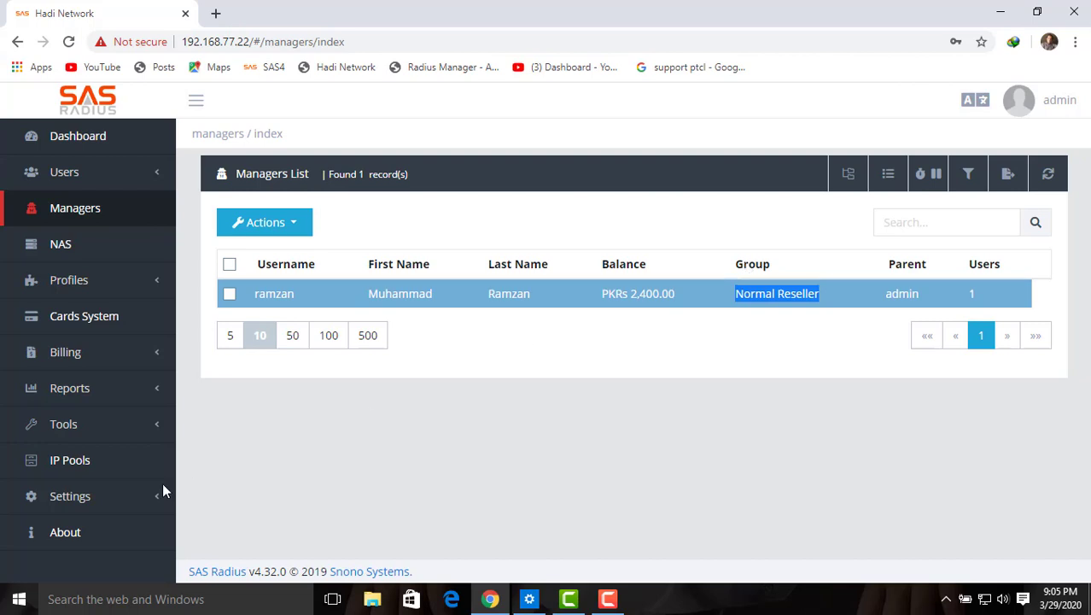
pyautogui.click(99, 504)
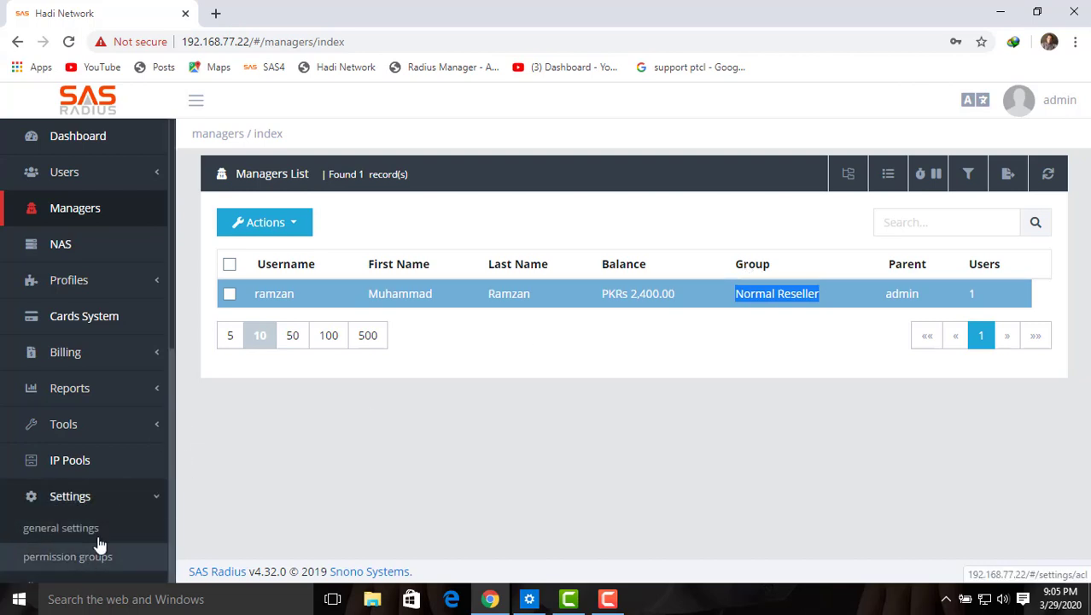
pyautogui.moveTo(172, 324); pyautogui.dragTo(175, 397)
pyautogui.click(82, 413)
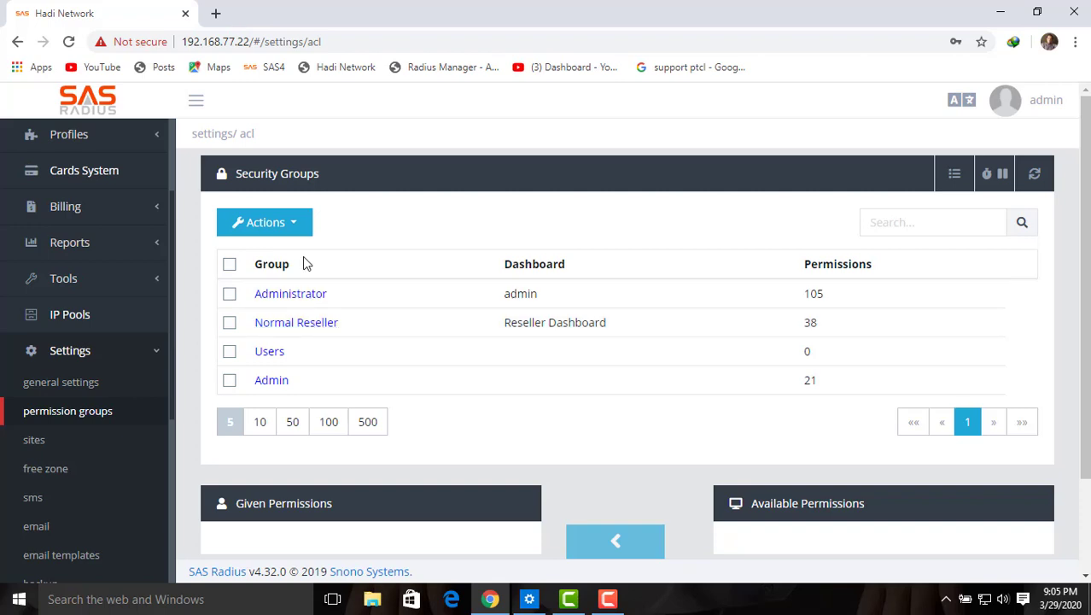
pyautogui.click(297, 224)
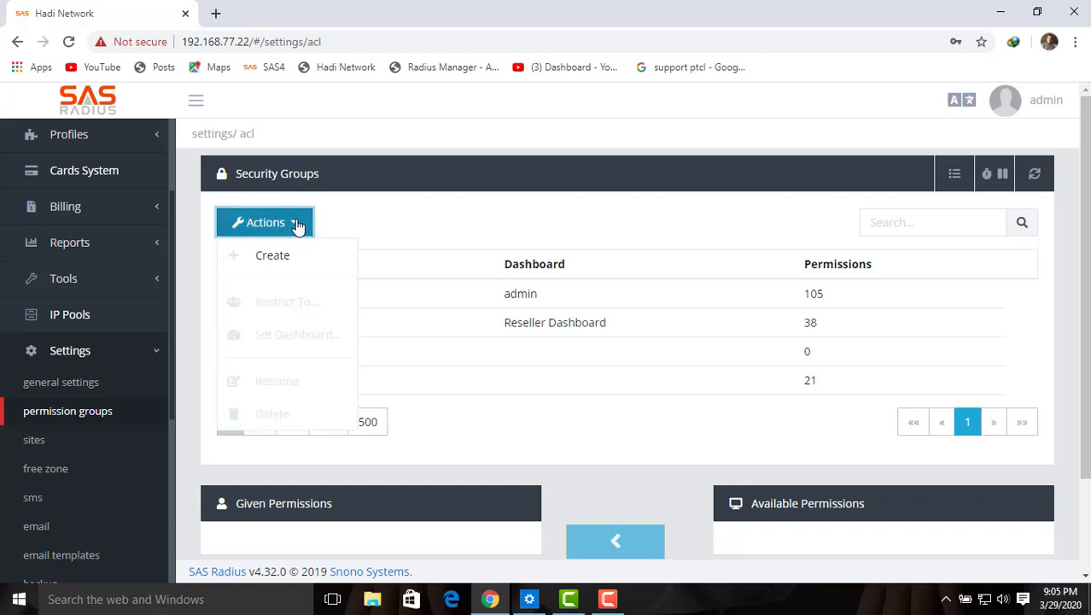
pyautogui.click(389, 220)
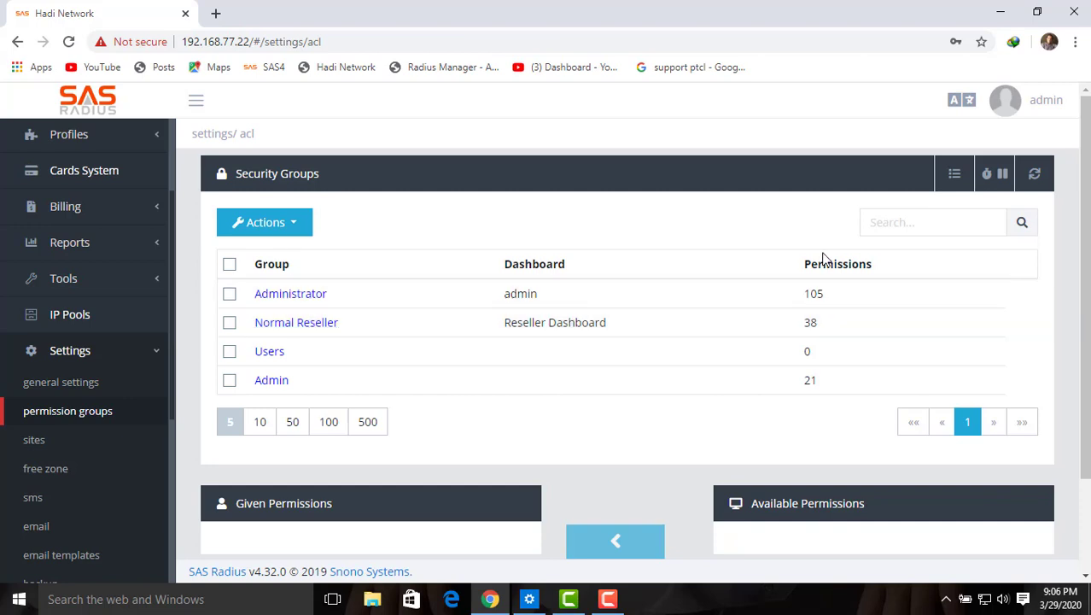
# Step: Move 'Users - MAC Lock User' into Normal Reseller's given permissions and save
pyautogui.moveTo(817, 327); pyautogui.dragTo(812, 328)
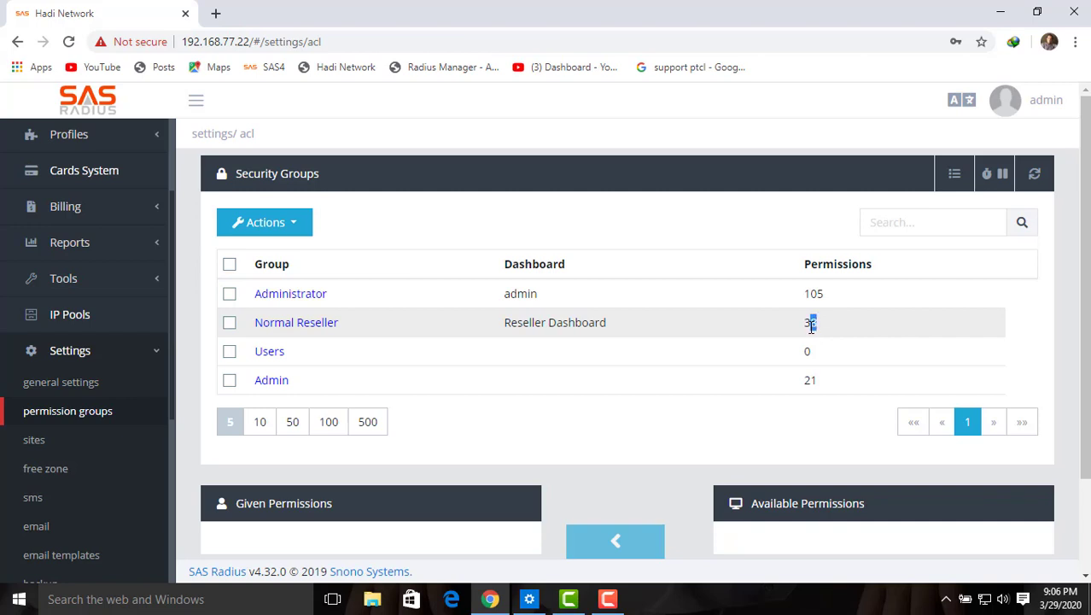
pyautogui.click(808, 330)
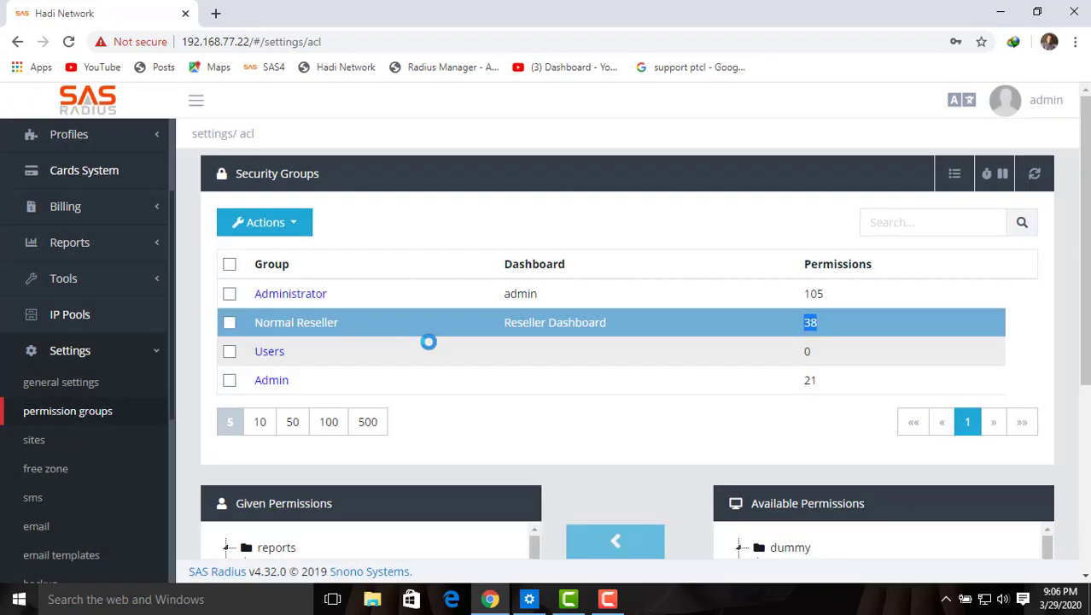
pyautogui.click(276, 334)
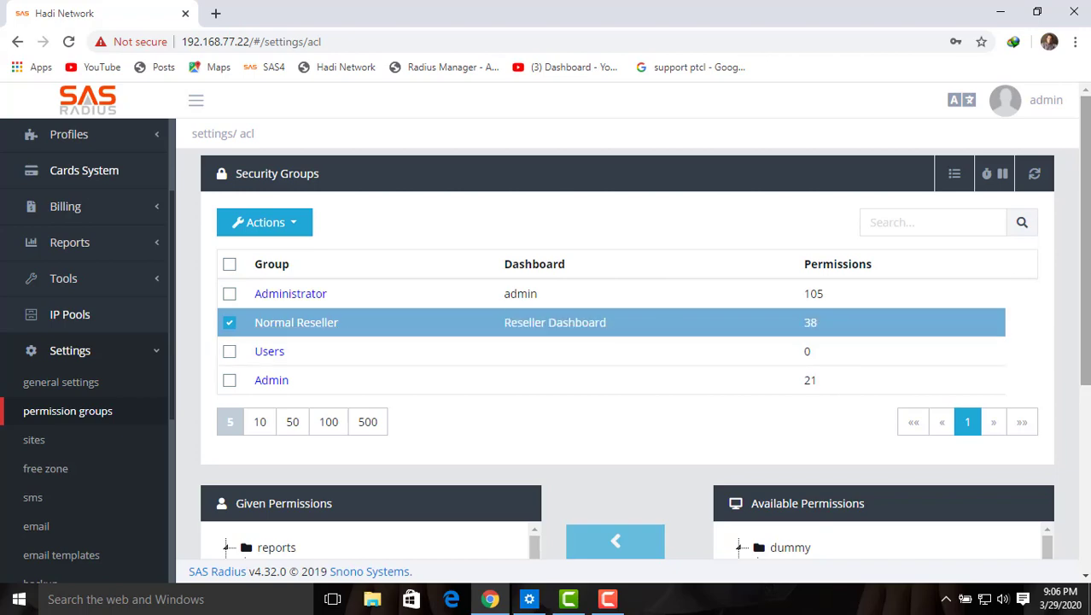
pyautogui.moveTo(1087, 267); pyautogui.dragTo(1086, 434)
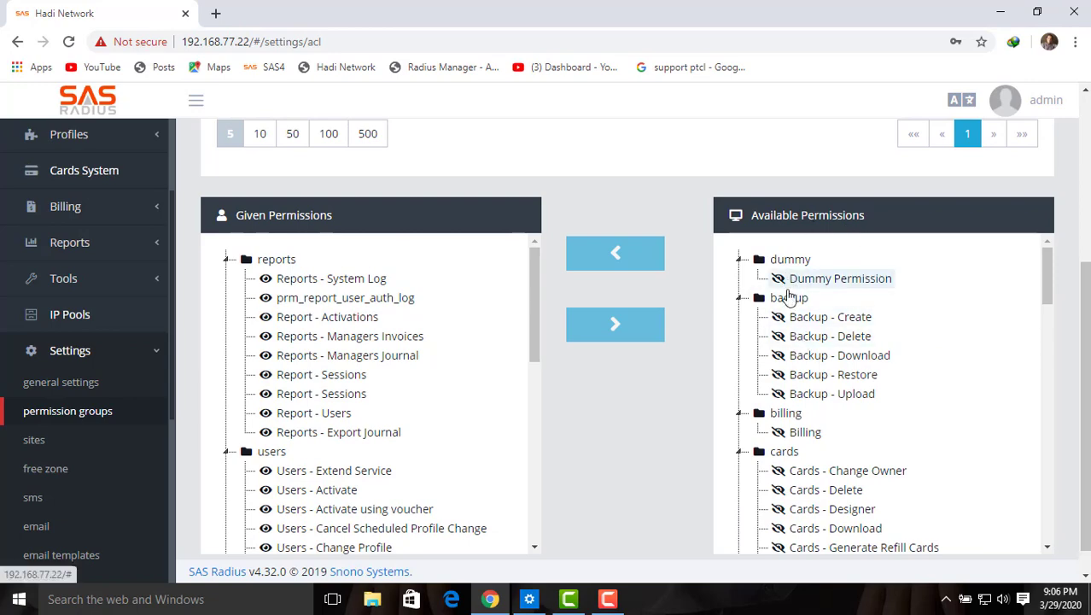
pyautogui.moveTo(1050, 287); pyautogui.dragTo(1050, 535)
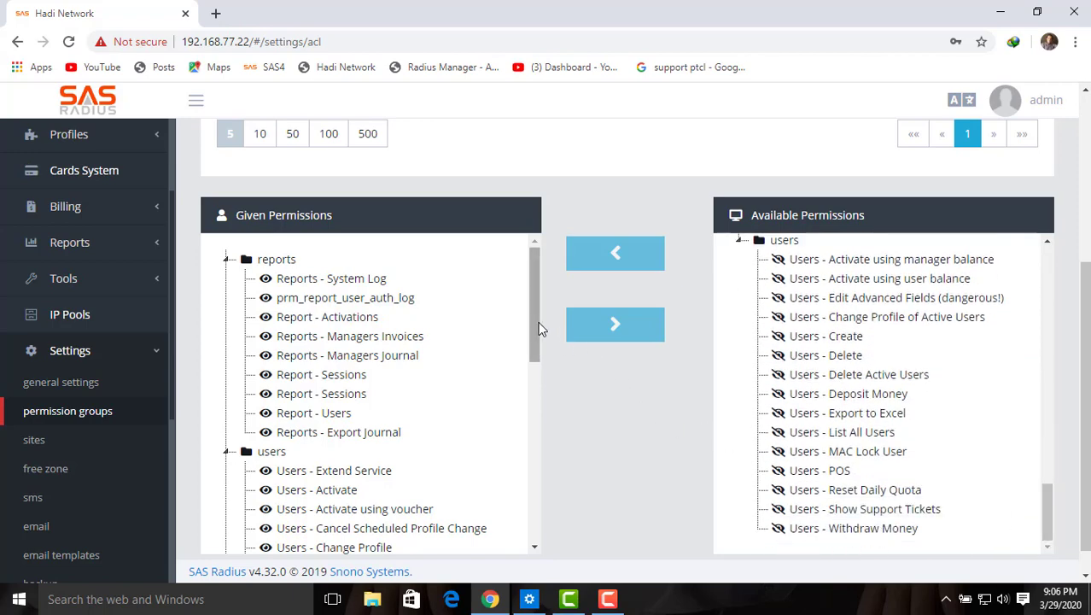
pyautogui.moveTo(538, 337); pyautogui.dragTo(533, 300)
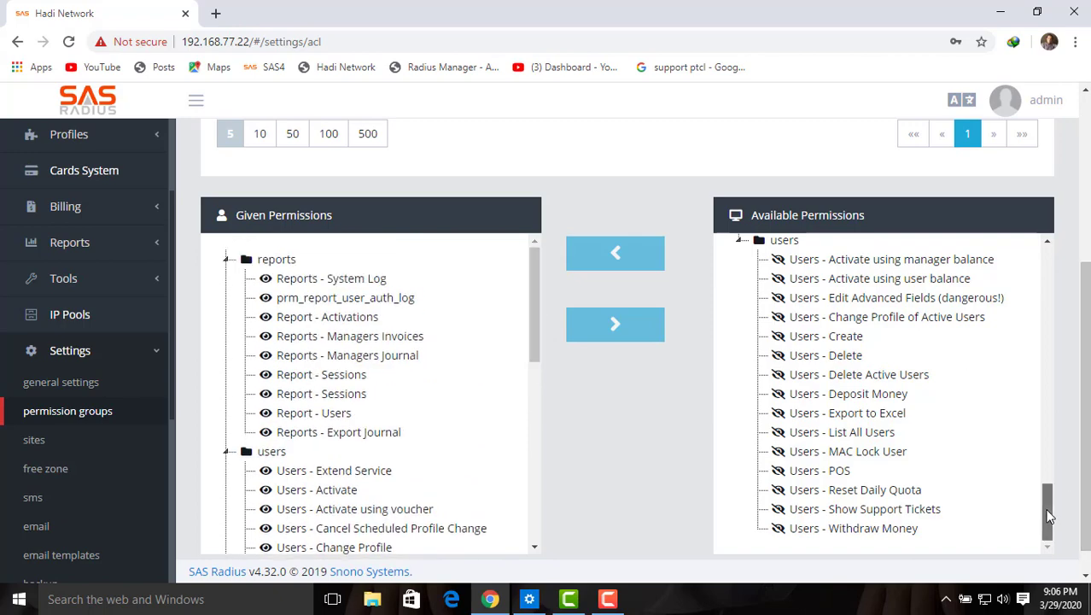
pyautogui.moveTo(1049, 516)
pyautogui.mouseDown()
pyautogui.moveTo(1055, 419)
pyautogui.moveTo(1048, 535)
pyautogui.mouseUp()
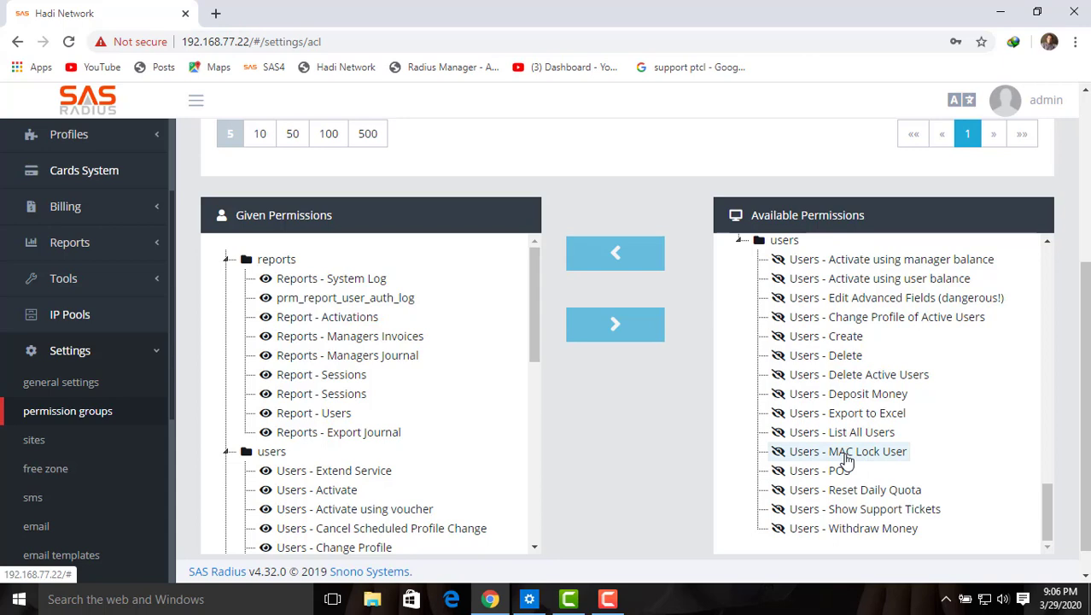
pyautogui.click(847, 460)
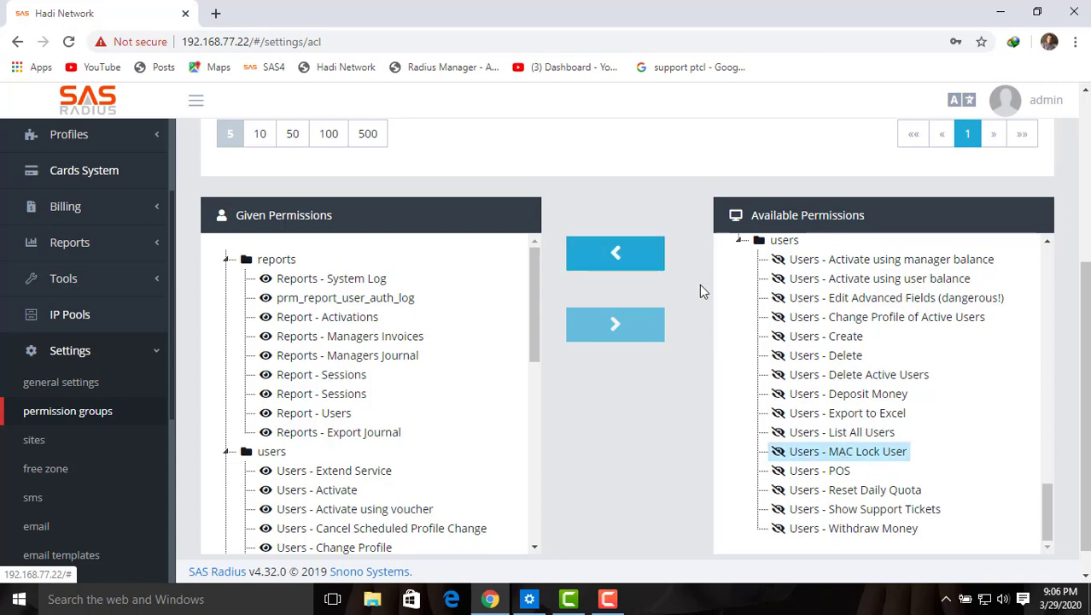
pyautogui.click(644, 268)
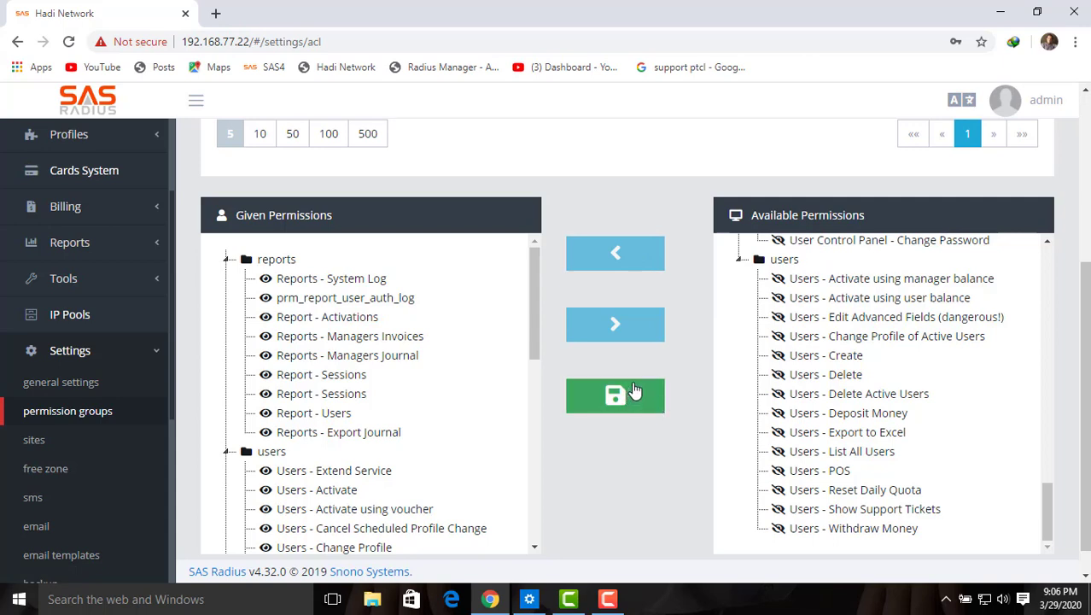
pyautogui.click(621, 400)
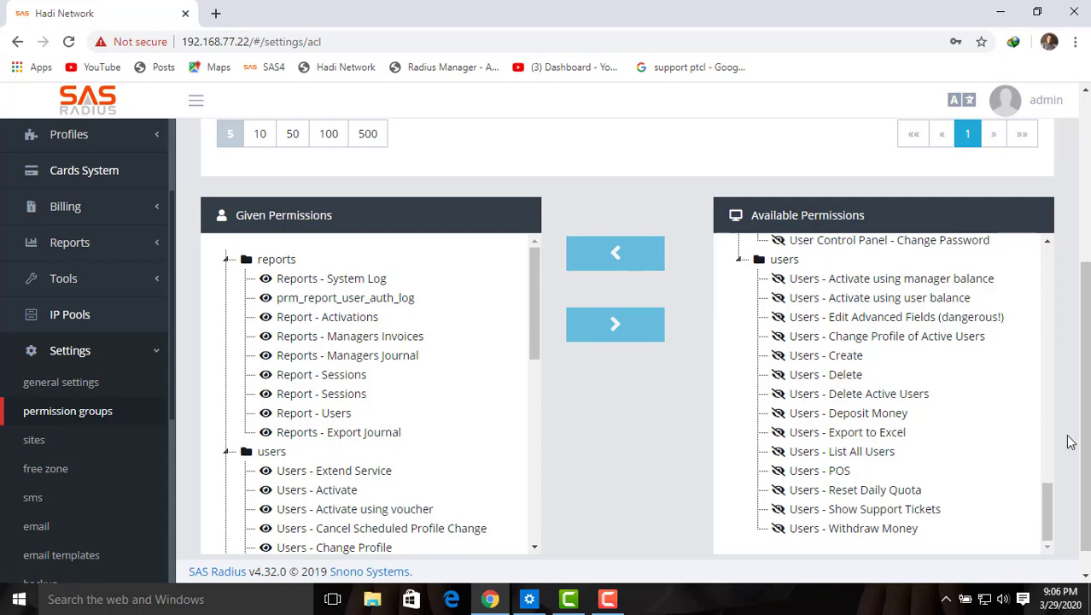
# Step: Refresh Security Groups to confirm Normal Reseller now has 39 permissions
pyautogui.moveTo(1086, 421); pyautogui.dragTo(1088, 297)
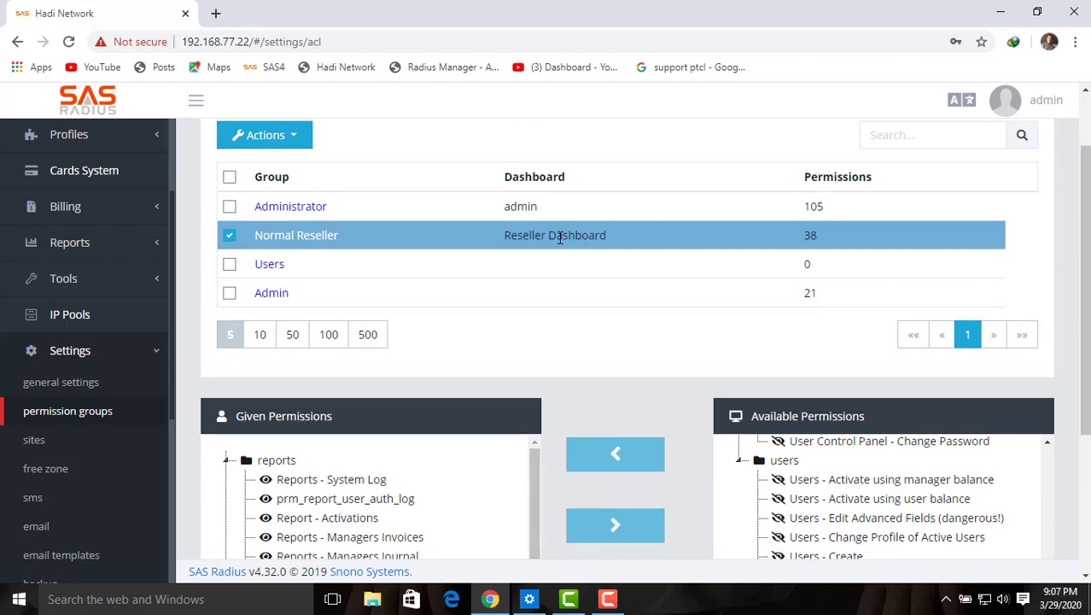
pyautogui.moveTo(1086, 232); pyautogui.dragTo(1086, 198)
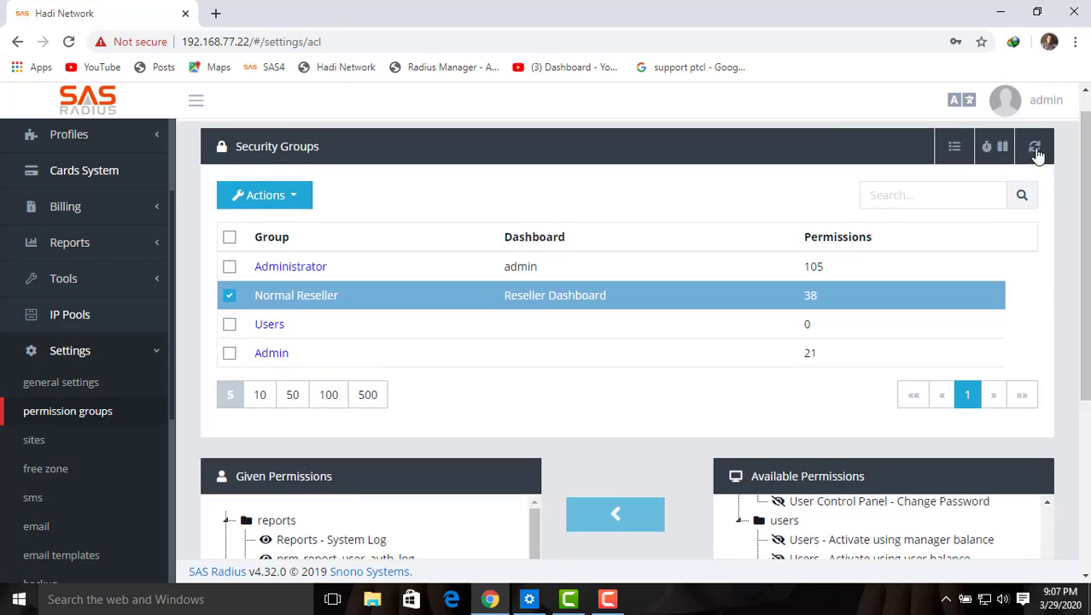
pyautogui.click(1034, 147)
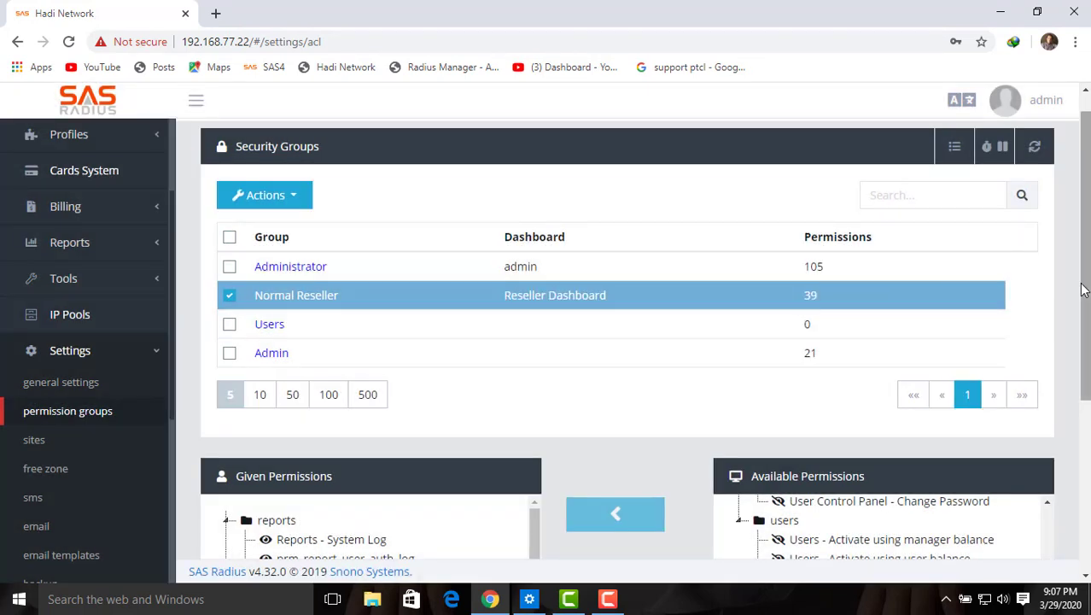
pyautogui.click(229, 296)
# Step: Load the Users group's permission lists without choosing any group action
pyautogui.click(295, 197)
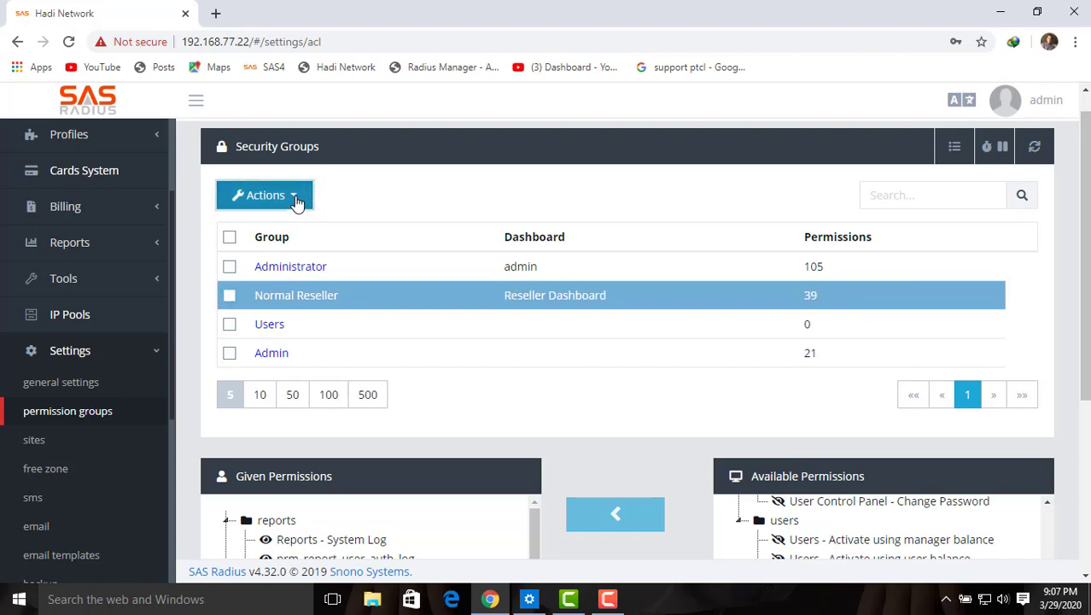
pyautogui.click(355, 196)
pyautogui.click(280, 332)
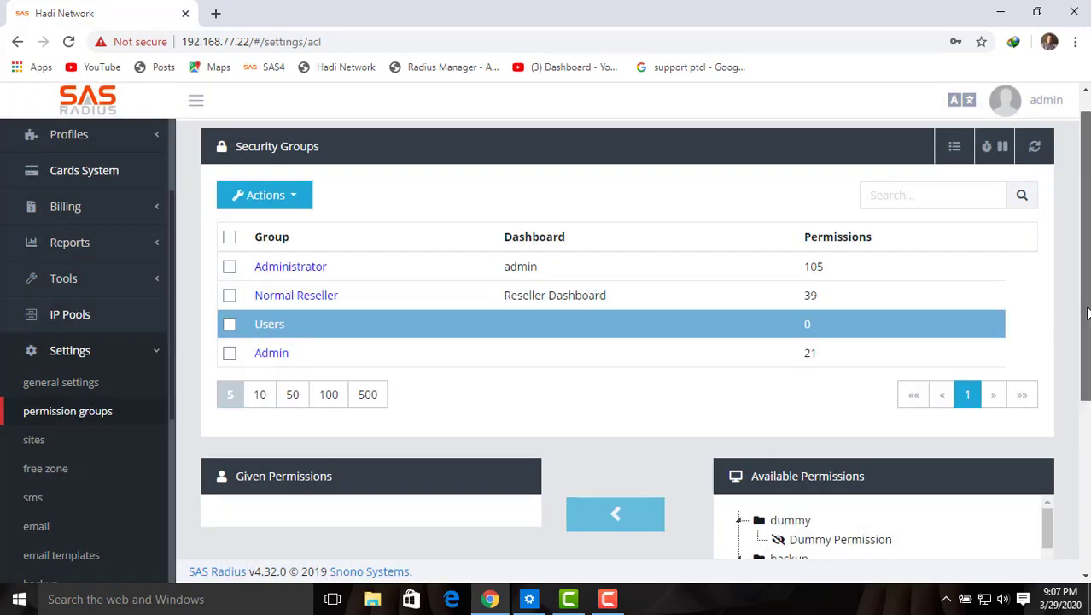
# Step: Grant the Billing permission to the Users group, revoke it, and save
pyautogui.moveTo(1086, 314); pyautogui.dragTo(1088, 500)
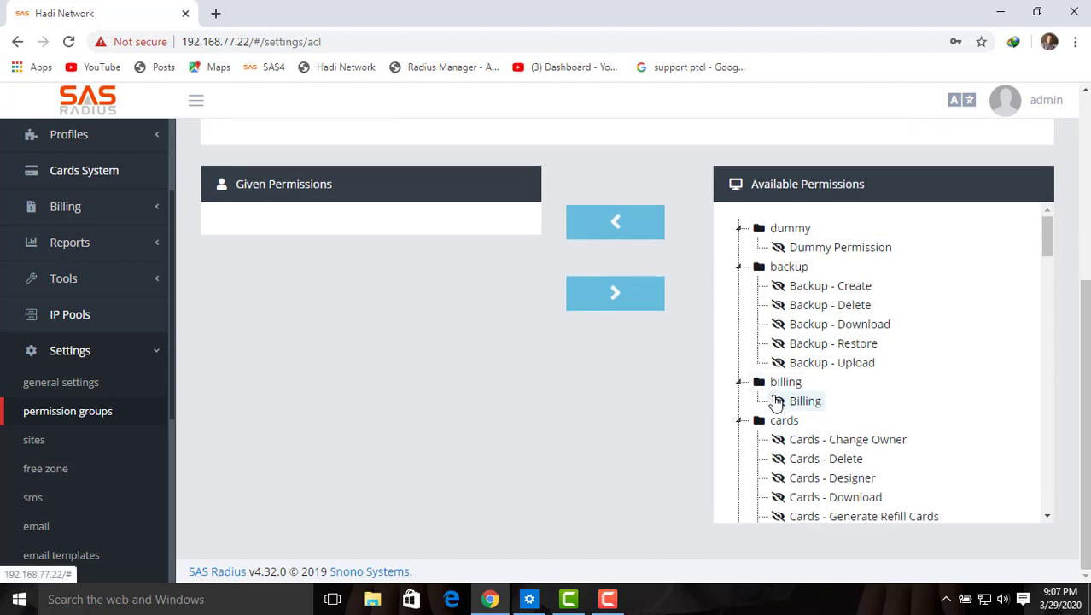
pyautogui.click(776, 403)
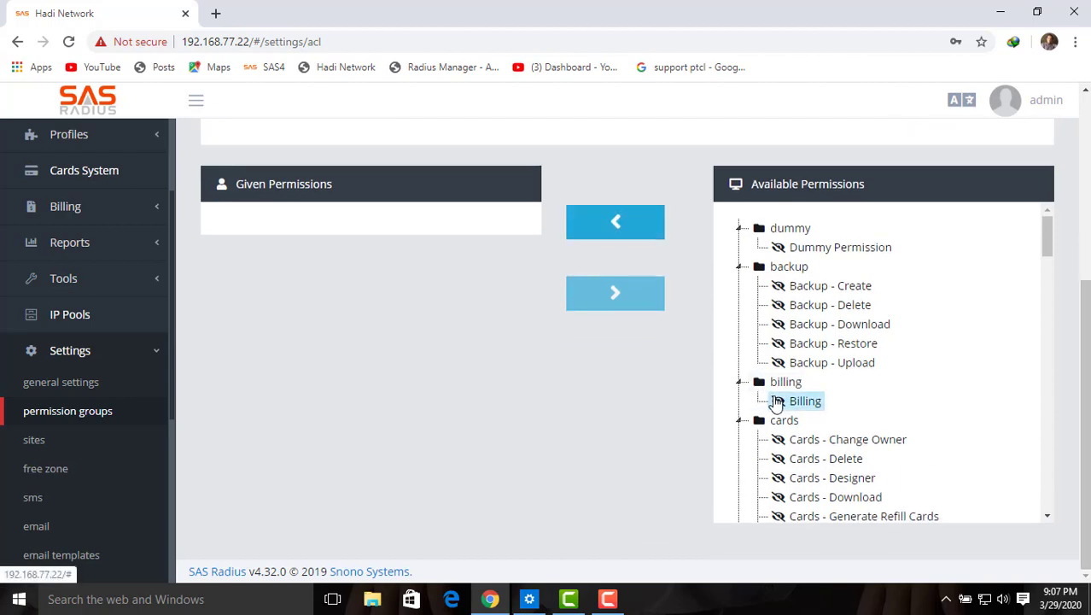
pyautogui.click(637, 233)
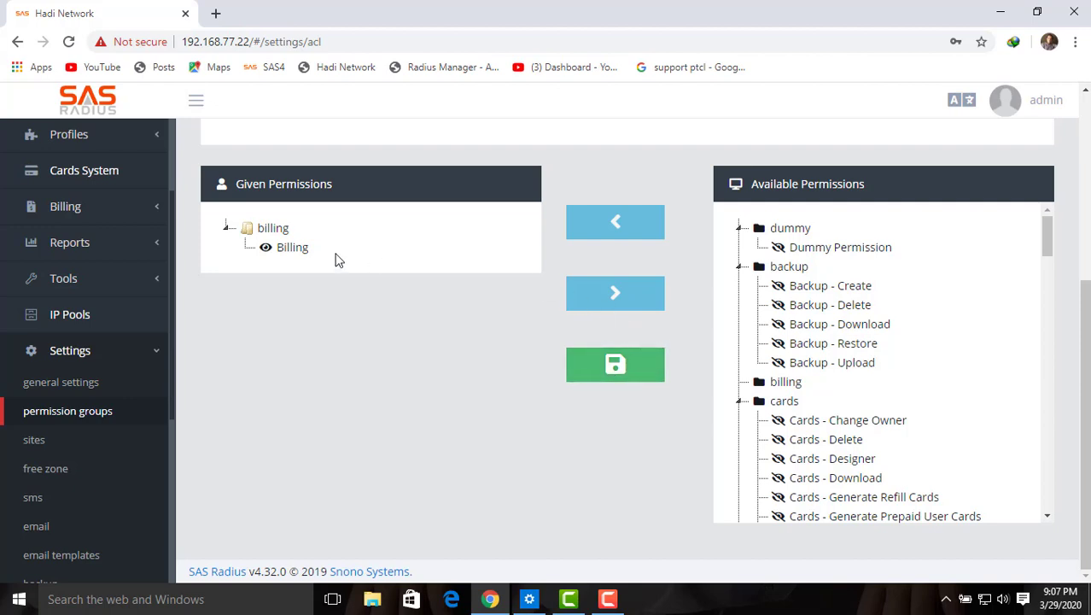
pyautogui.click(293, 250)
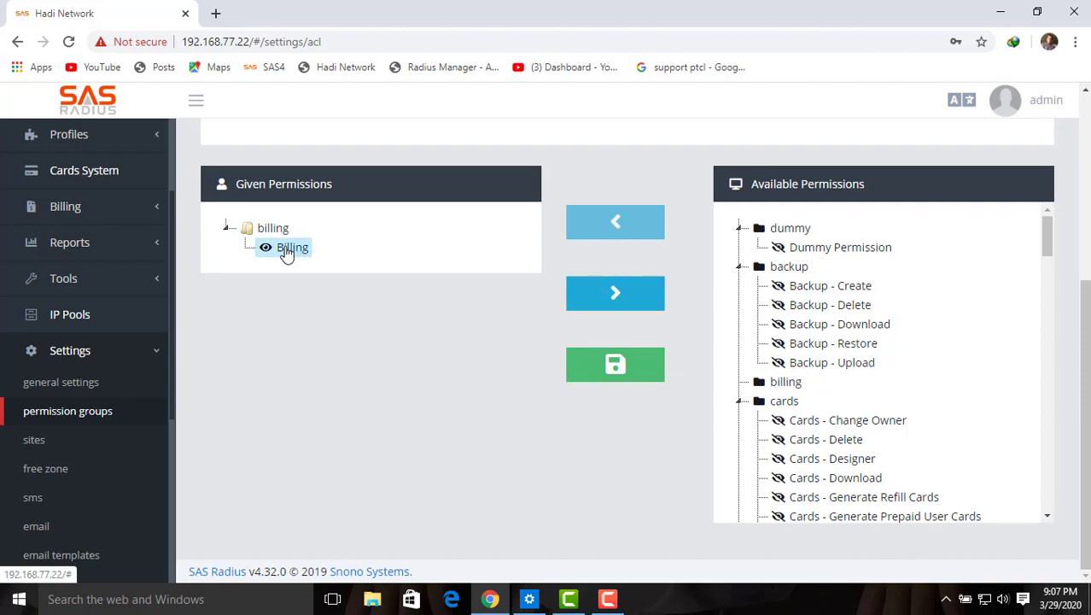
pyautogui.click(620, 294)
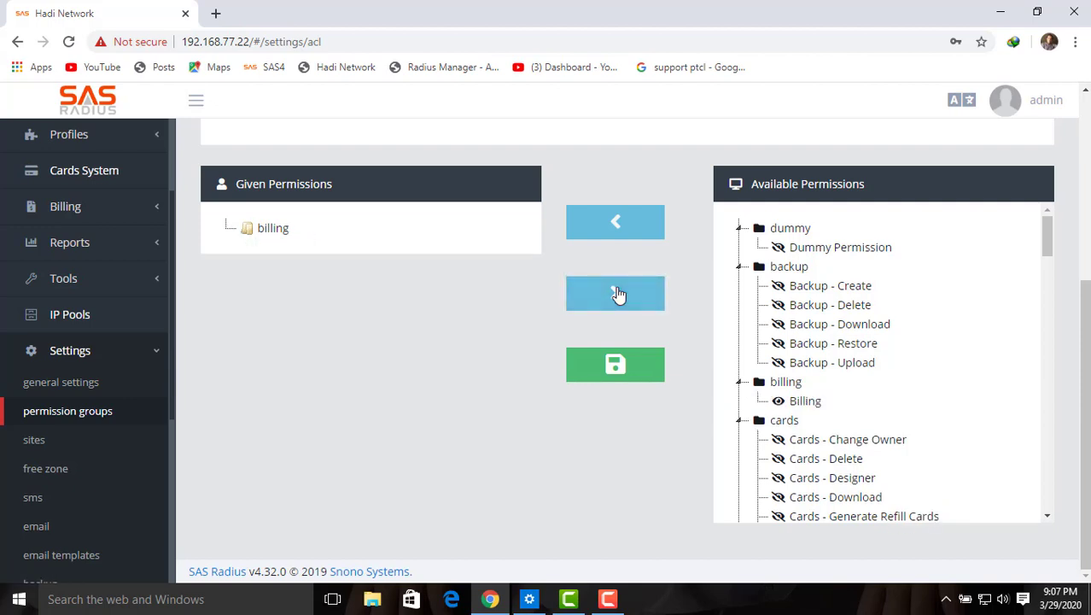
pyautogui.click(249, 228)
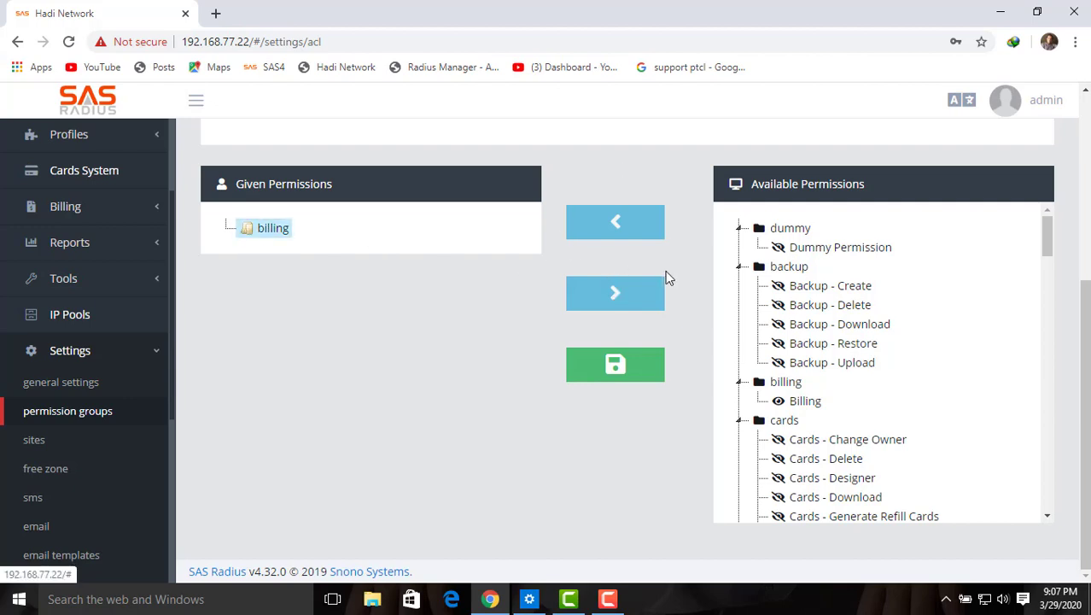
pyautogui.click(618, 368)
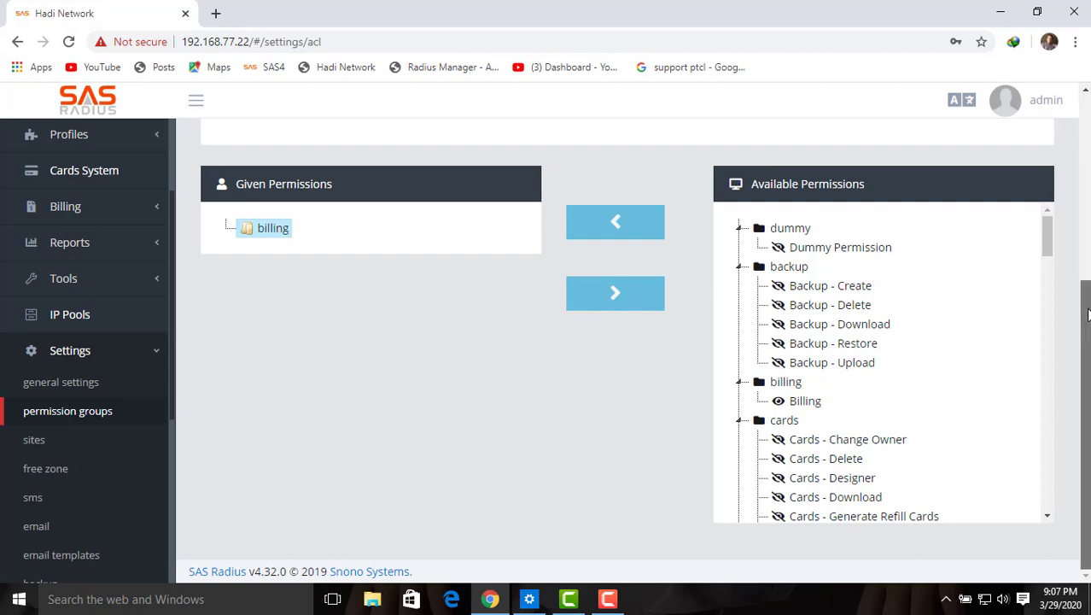
pyautogui.scroll(1, 1088, 260)
pyautogui.moveTo(1088, 261); pyautogui.dragTo(1077, 168)
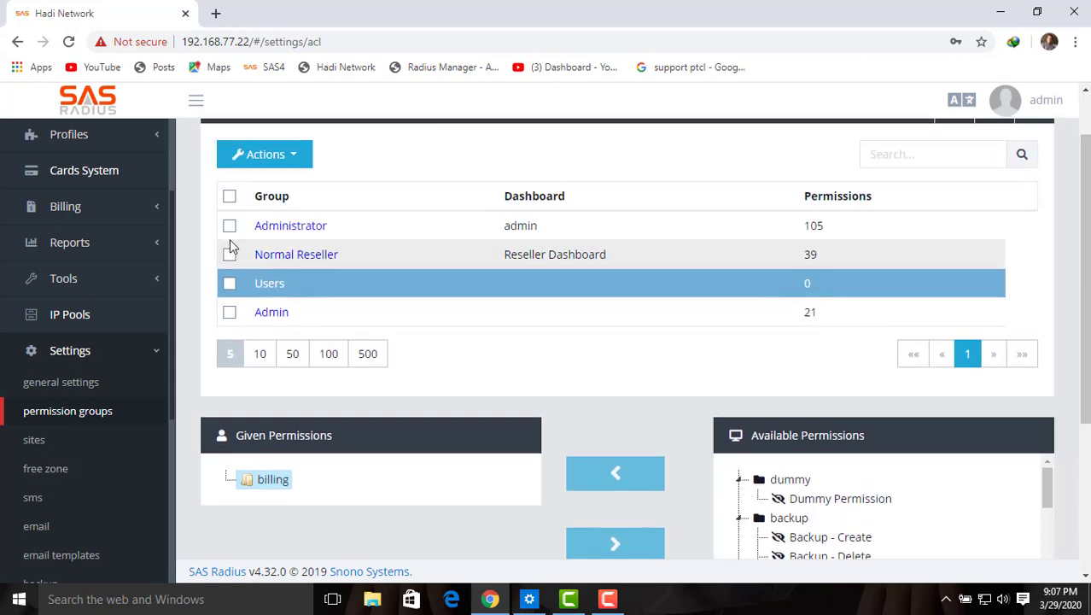
pyautogui.scroll(3, 175, 222)
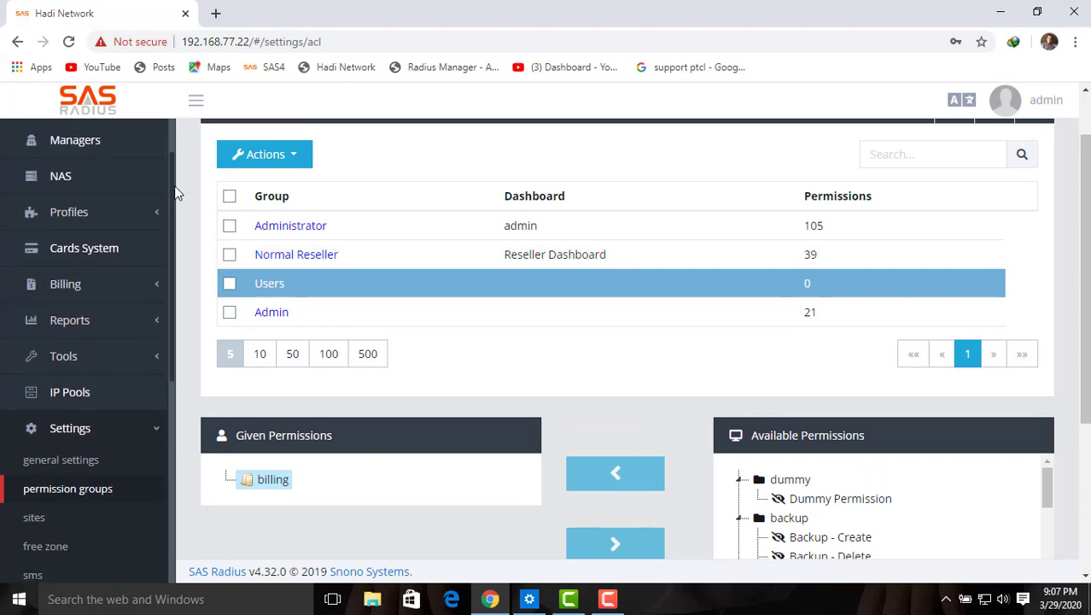
# Step: Start a new manager from Managers > Actions > New, entering its username and password
pyautogui.click(112, 175)
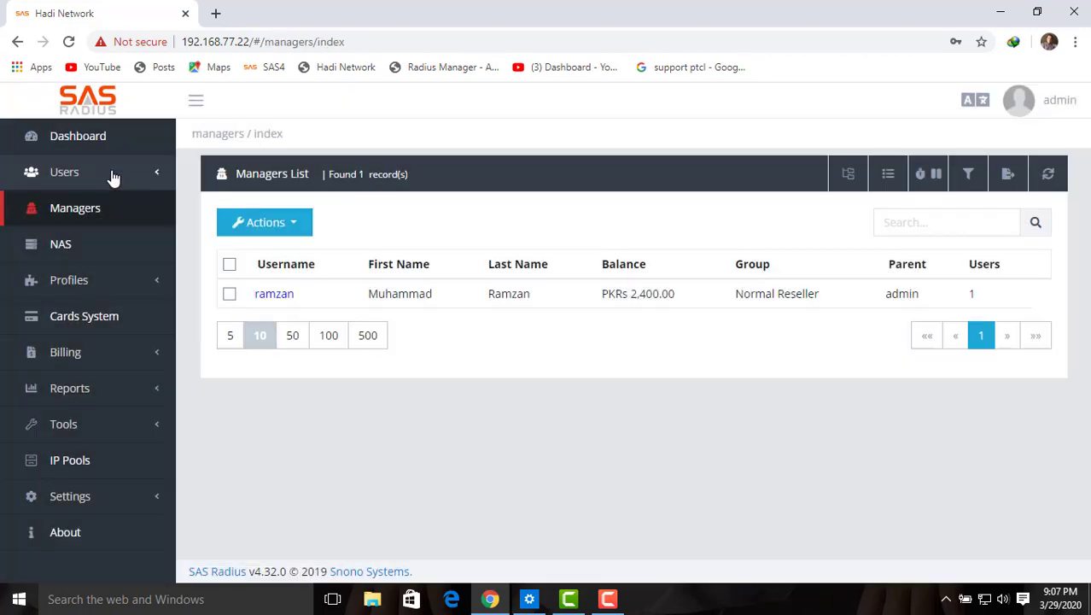
pyautogui.click(294, 224)
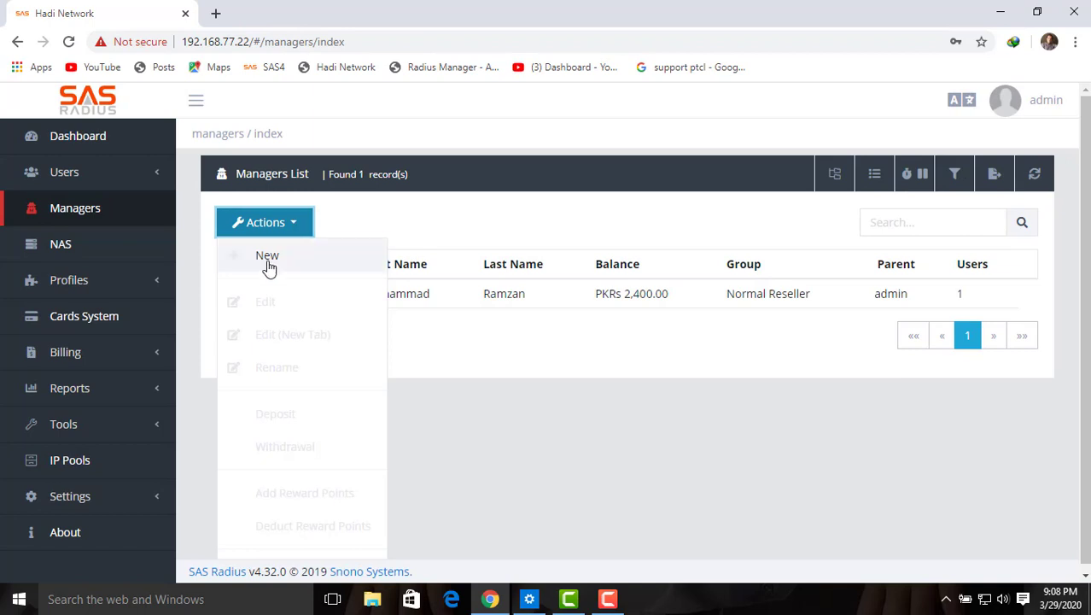
pyautogui.click(268, 261)
pyautogui.click(418, 297)
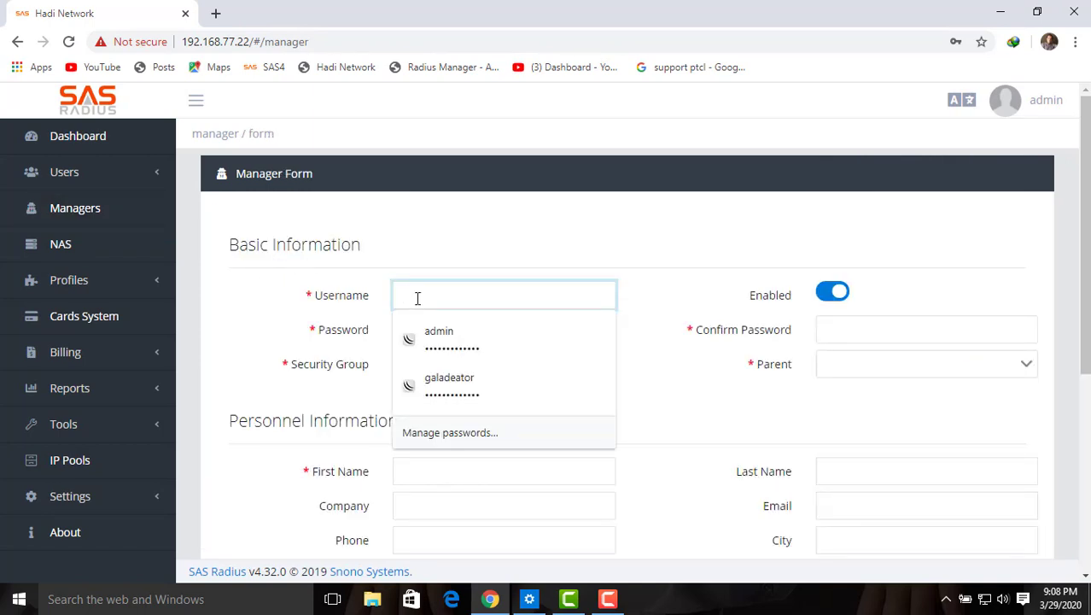
pyautogui.write('hadi')
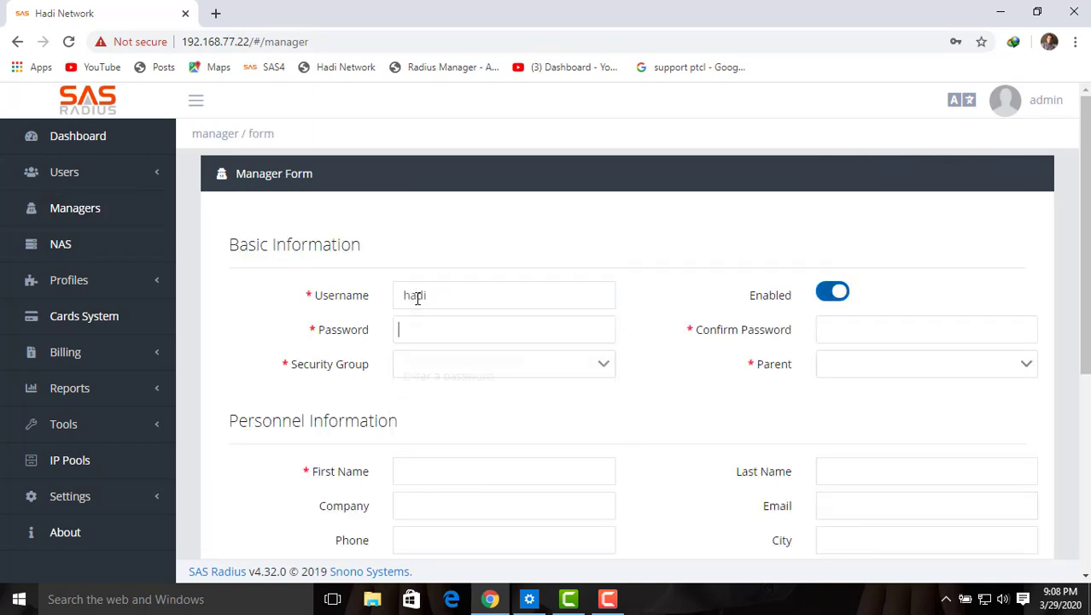
pyautogui.write('123')
pyautogui.press('Tab')
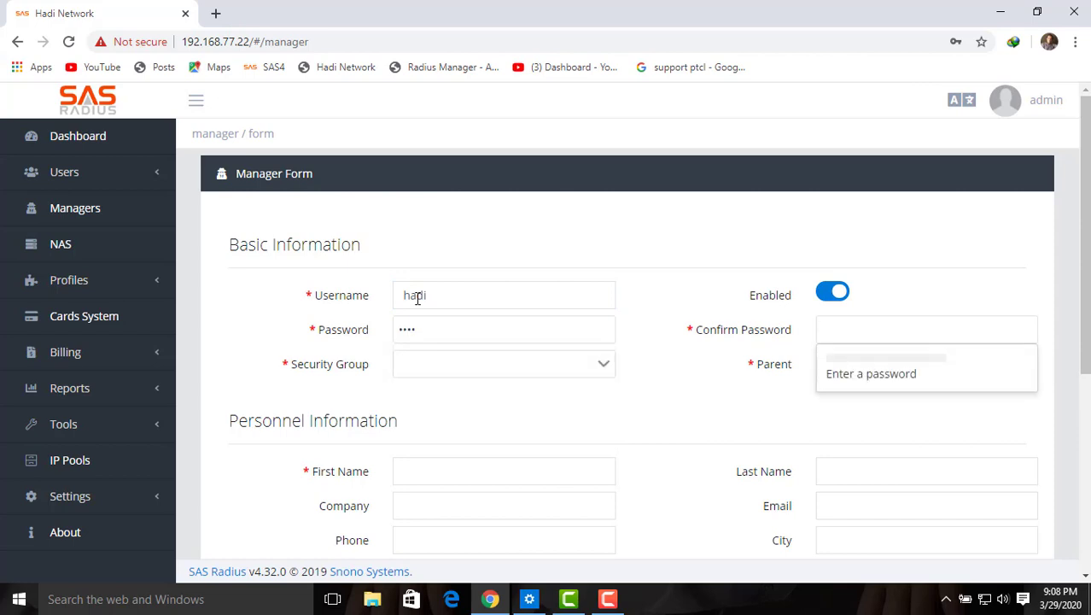
pyautogui.write('123')
pyautogui.press('Tab')
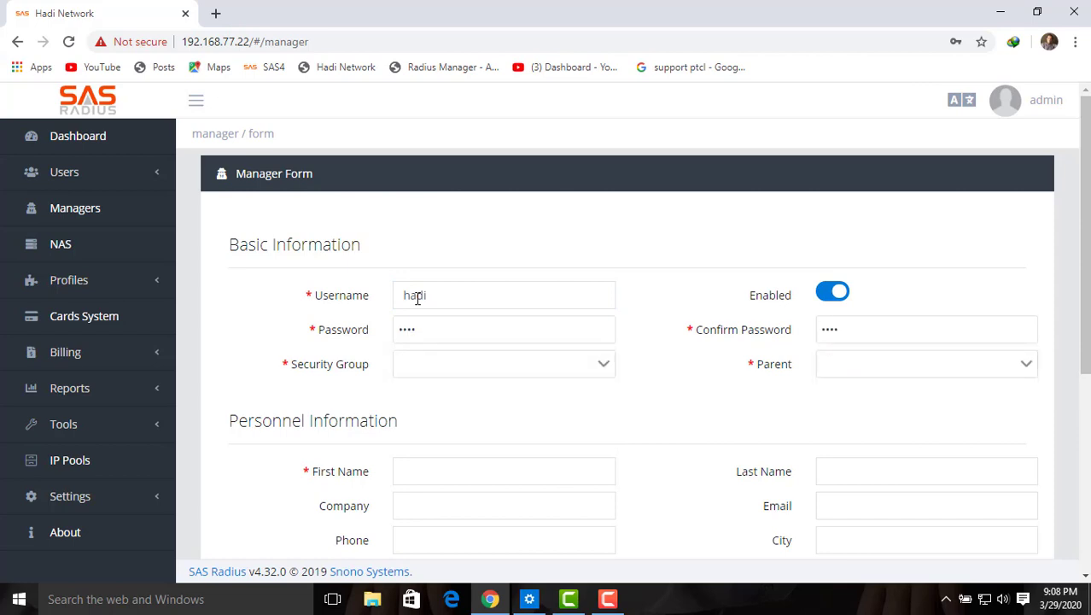
# Step: Set the security group to Normal Reseller and the parent manager to admin
pyautogui.click(429, 377)
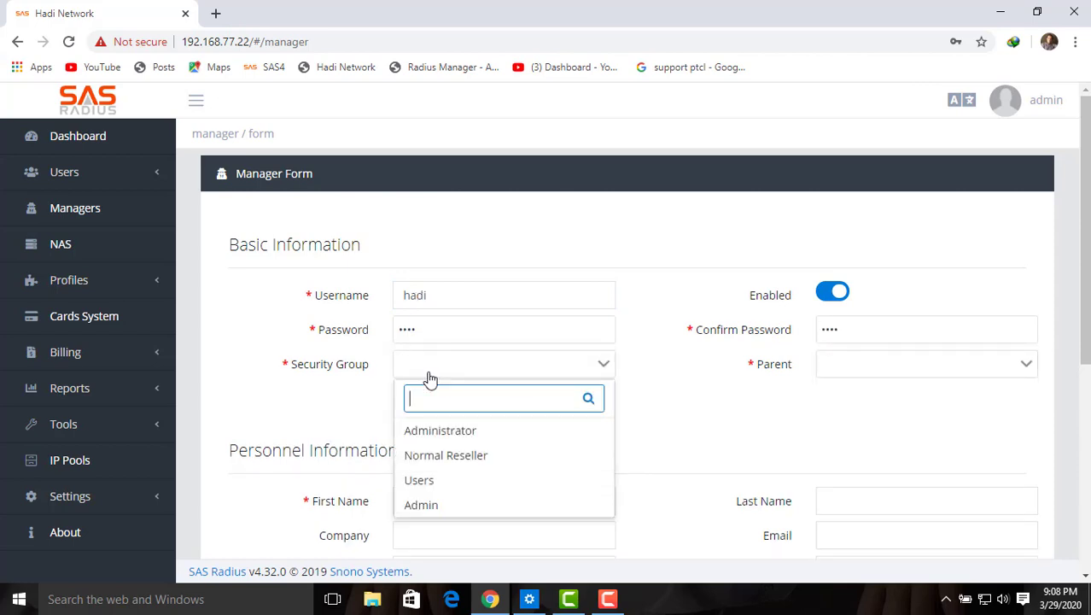
pyautogui.click(450, 462)
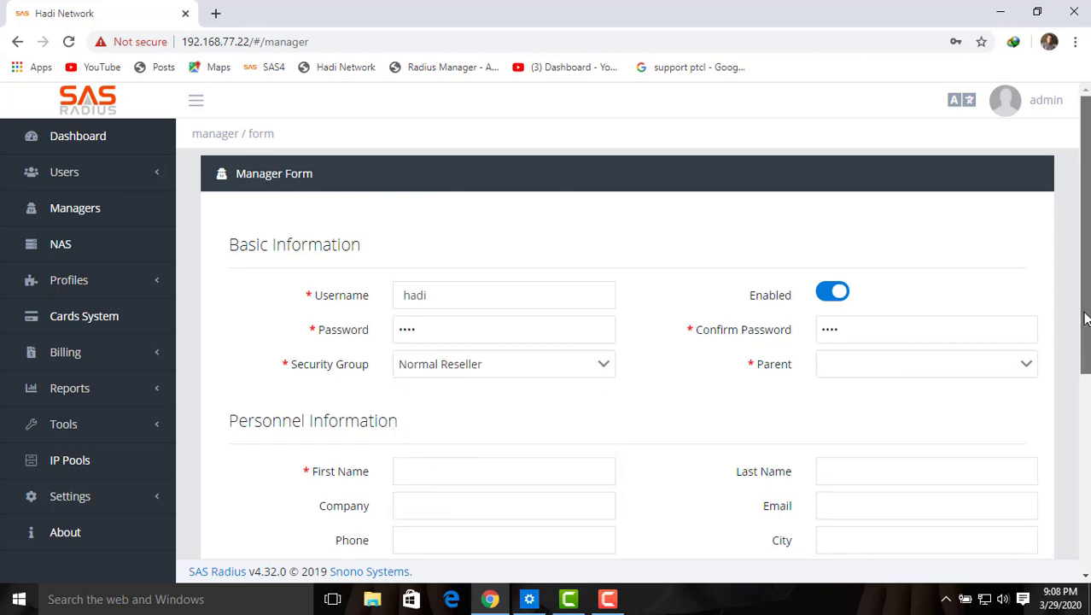
pyautogui.scroll(-1, 1080, 314)
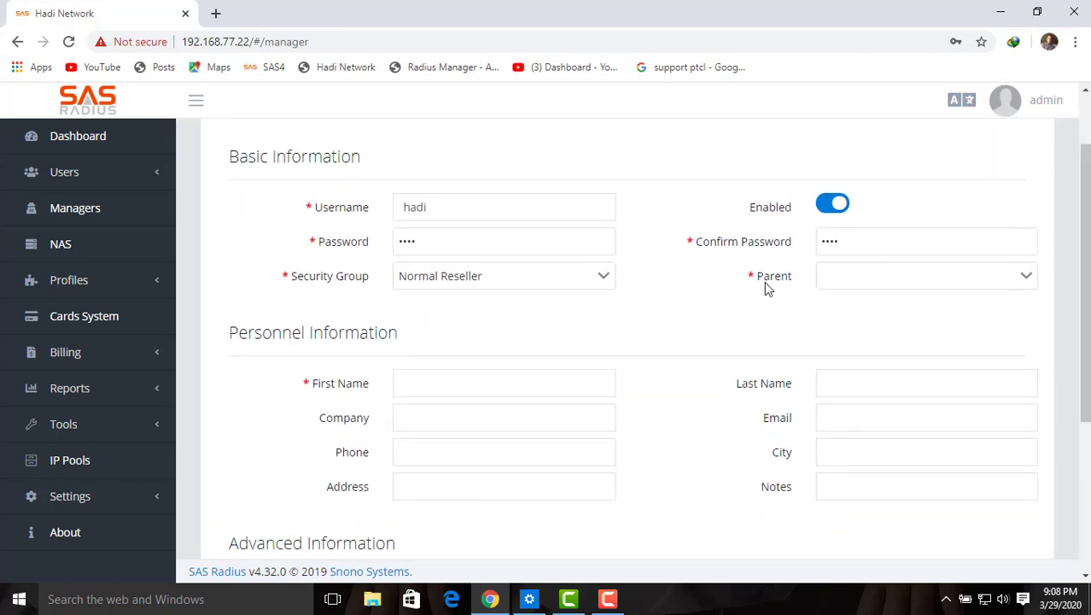
pyautogui.click(884, 287)
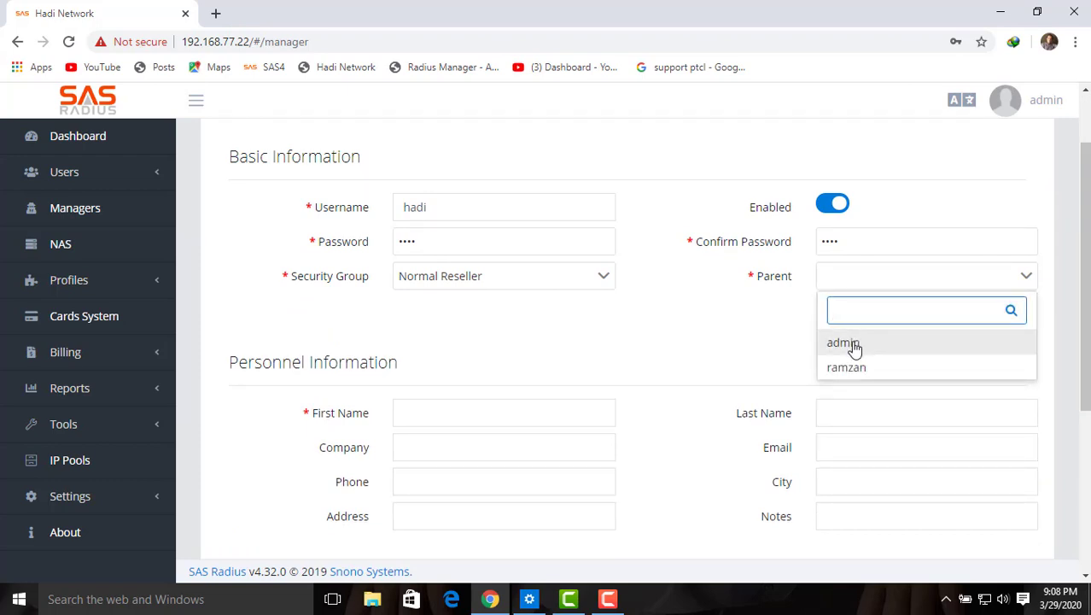
pyautogui.click(854, 345)
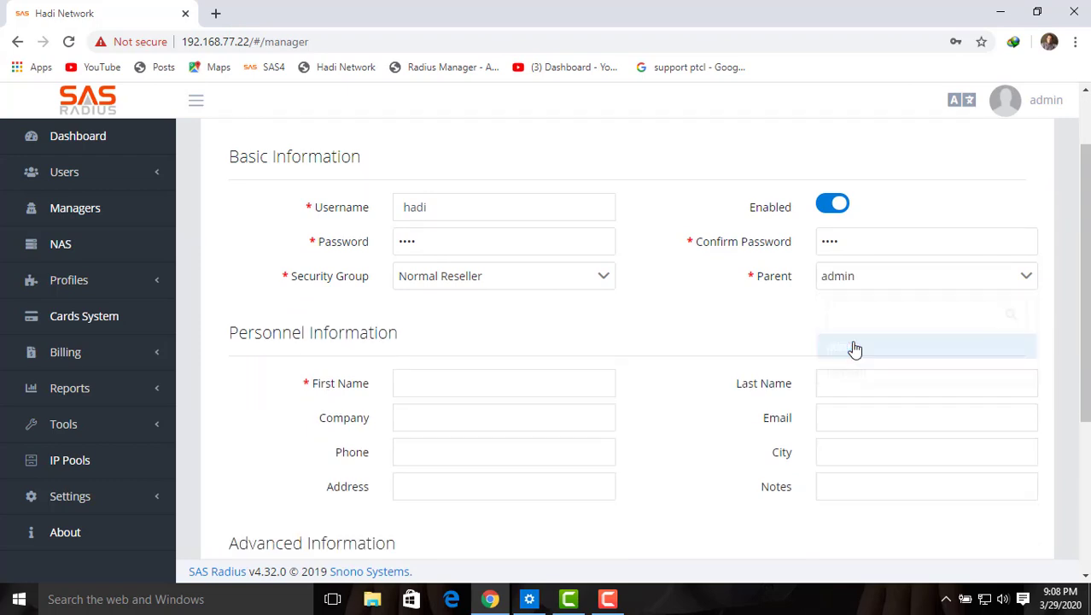
# Step: Fill in the manager's first and last name and submit the new manager
pyautogui.click(469, 383)
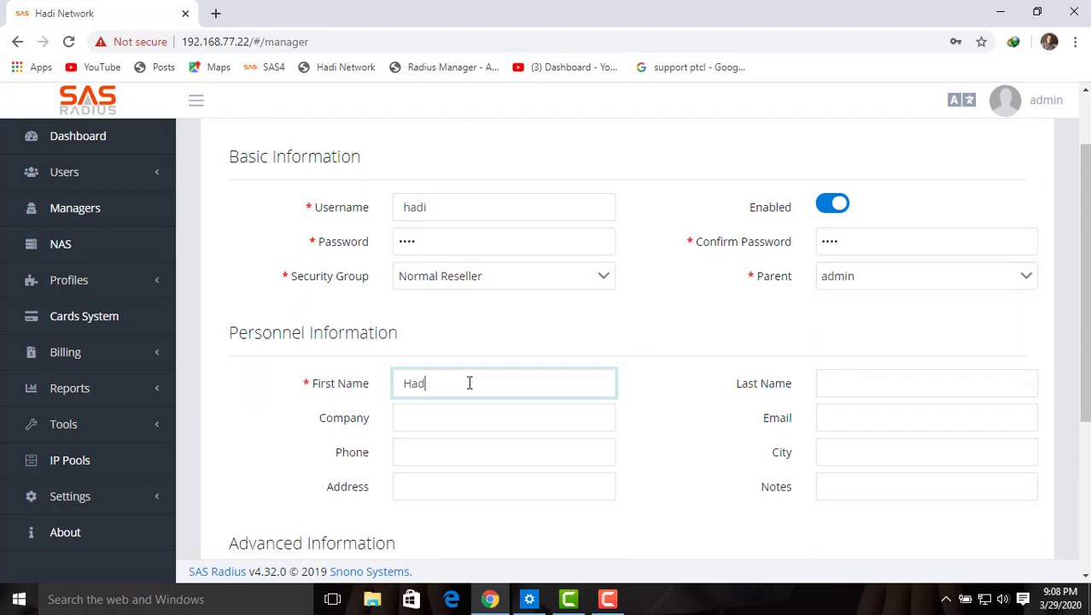
pyautogui.press('Tab')
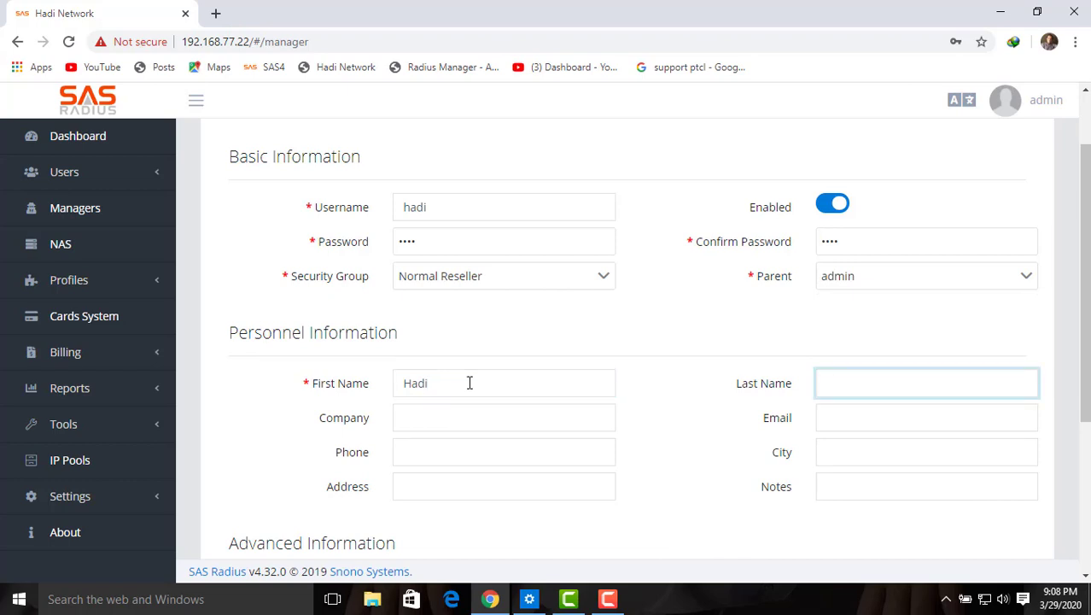
pyautogui.doubleClick(470, 382)
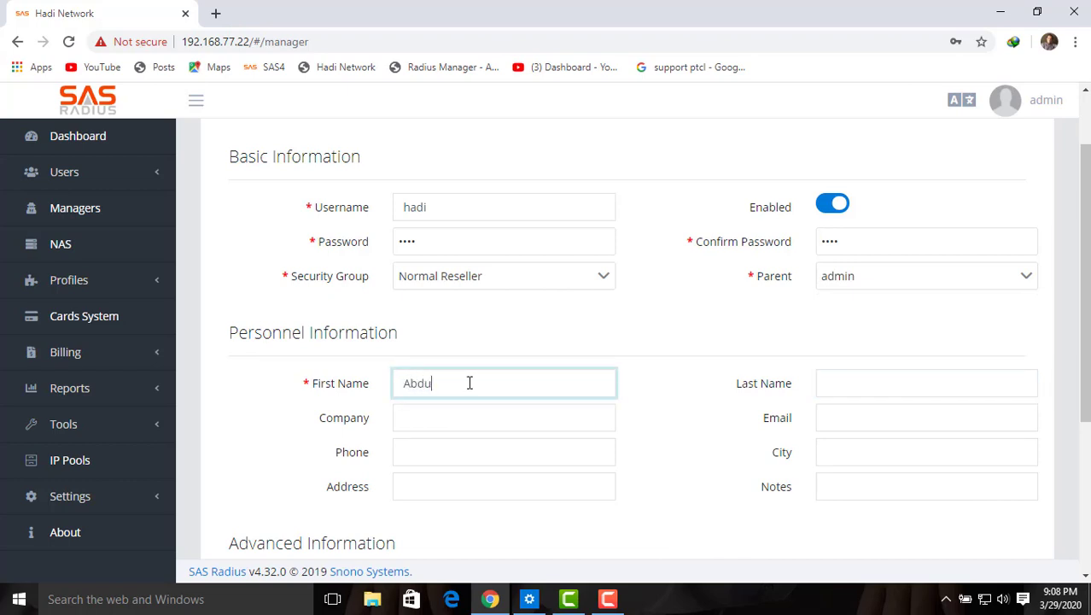
pyautogui.press('Tab')
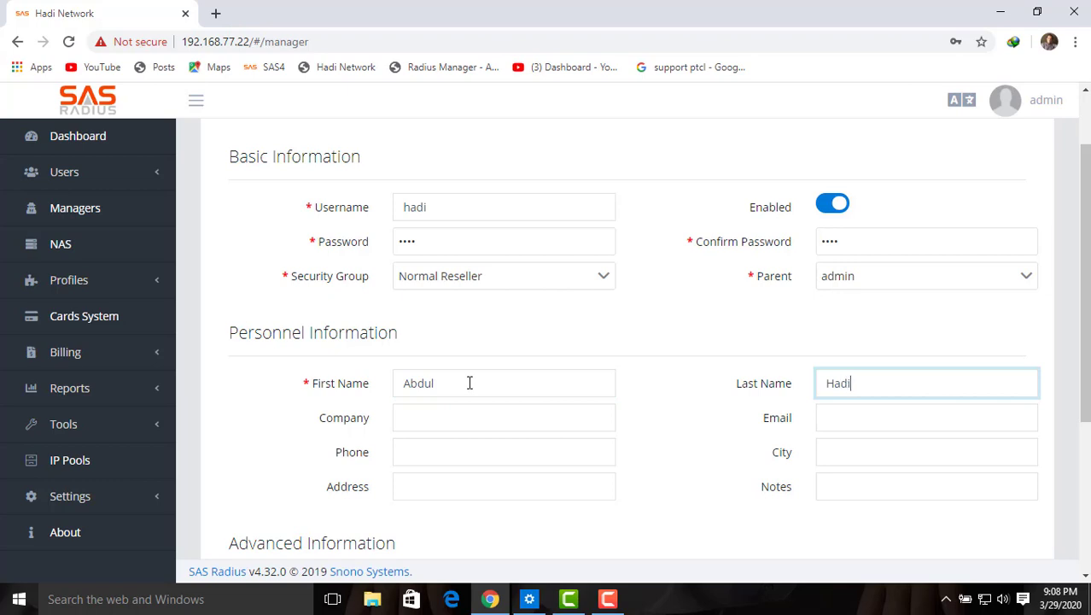
pyautogui.moveTo(1087, 332); pyautogui.dragTo(1088, 508)
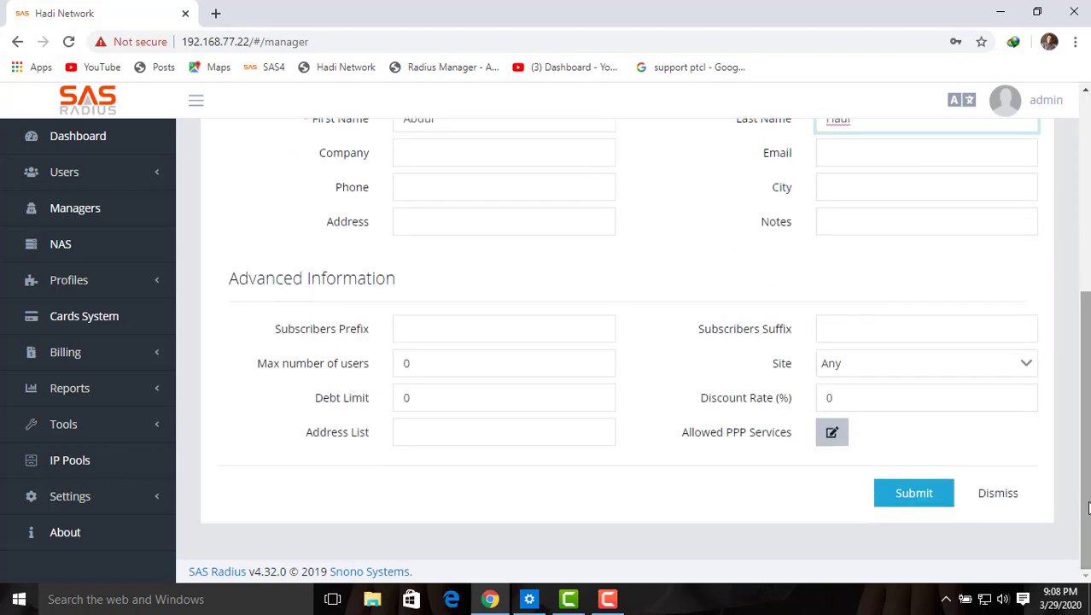
pyautogui.click(914, 495)
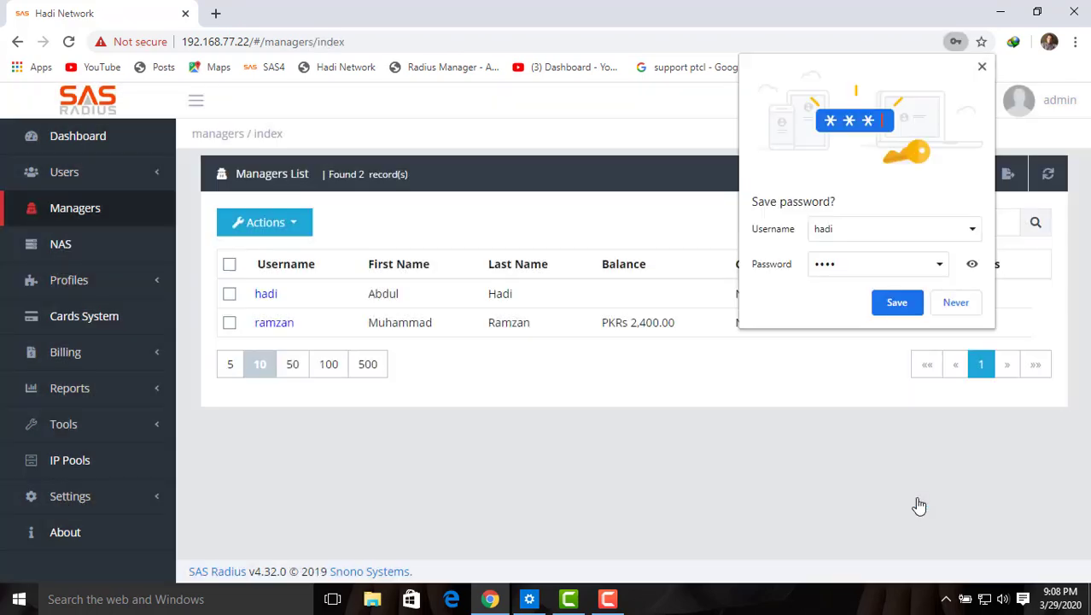
# Step: Decline Chrome's save-password prompt and open the admin account menu
pyautogui.click(948, 309)
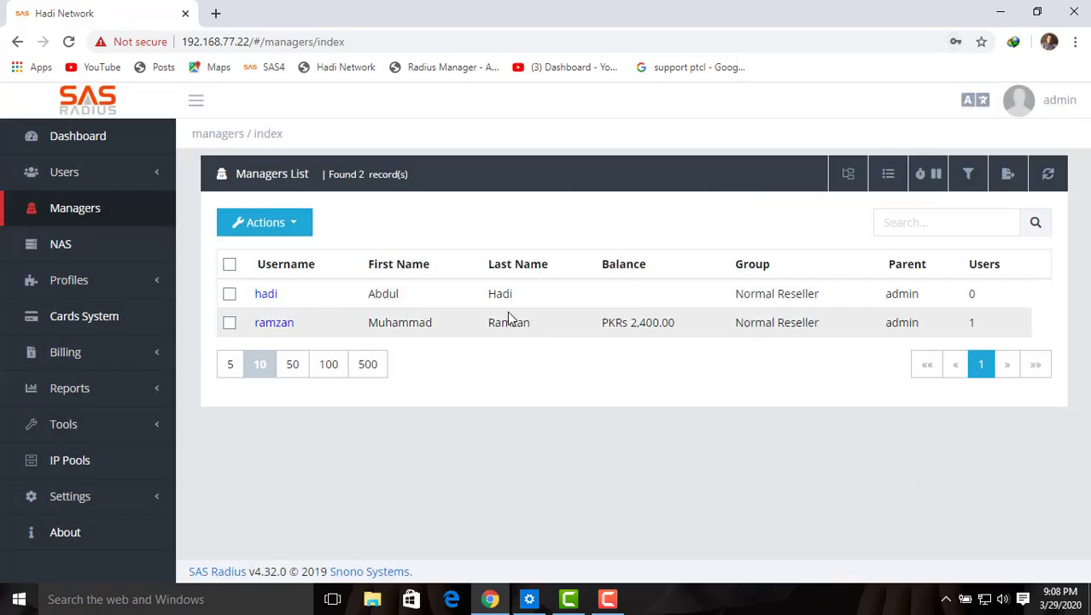
pyautogui.moveTo(523, 298); pyautogui.dragTo(372, 293)
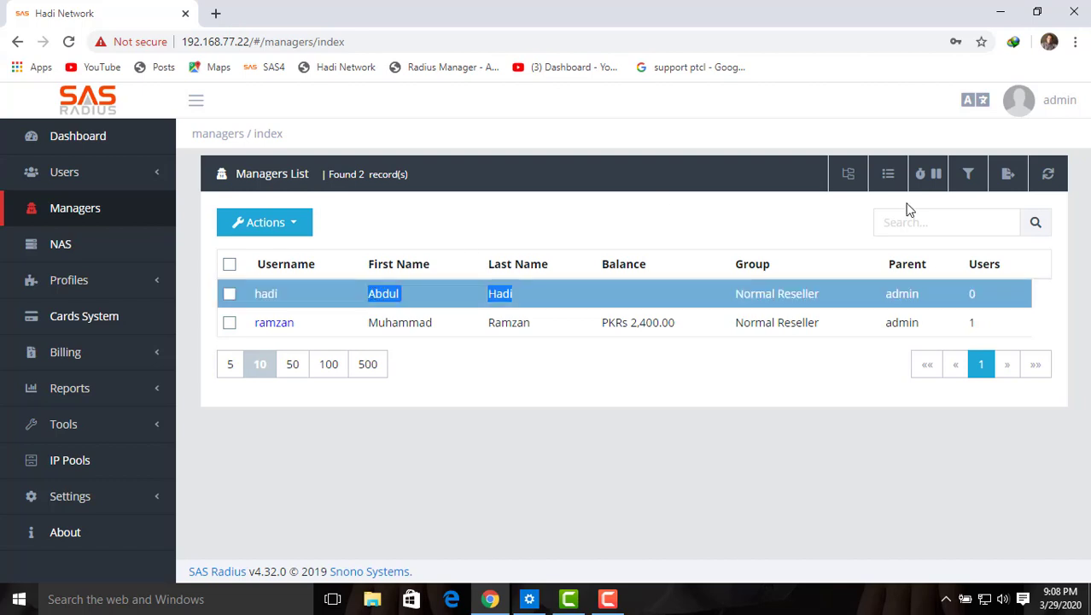
pyautogui.click(1011, 114)
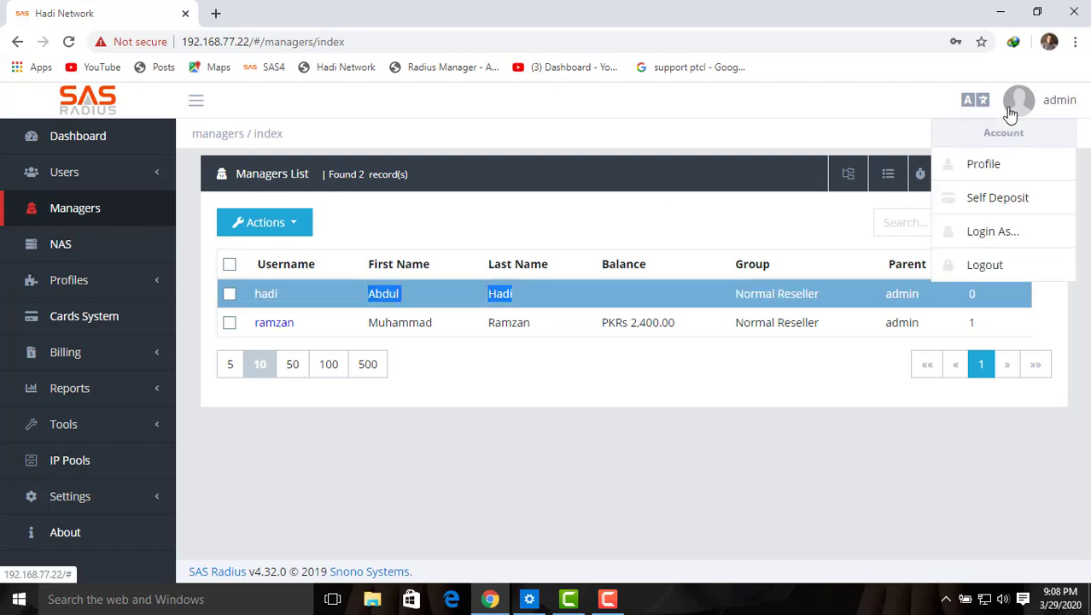
# Step: Log out of admin and log in with the new reseller manager's username and password
pyautogui.click(984, 266)
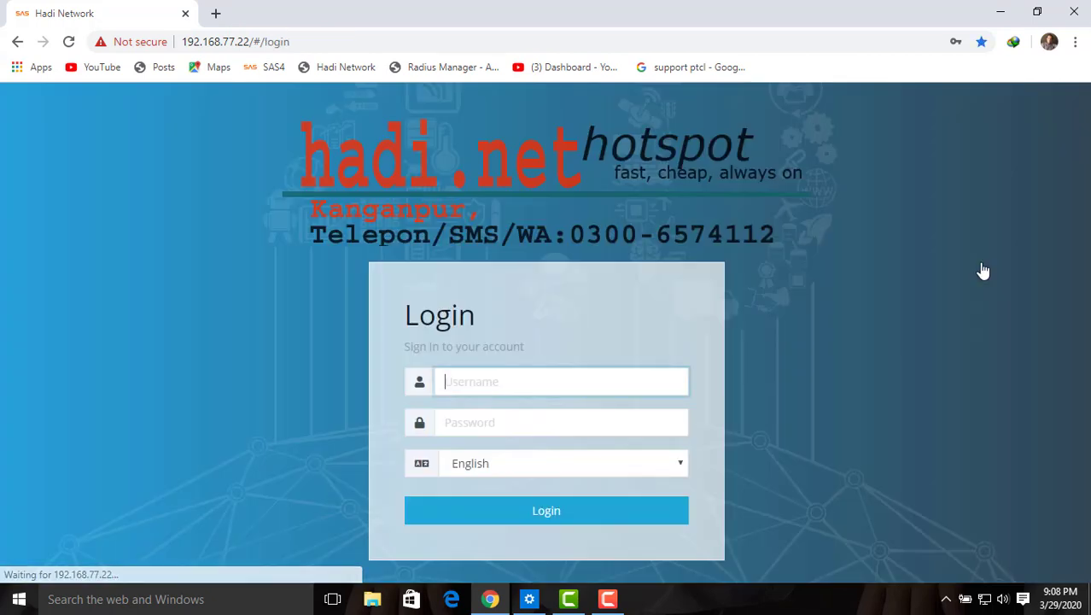
pyautogui.click(517, 387)
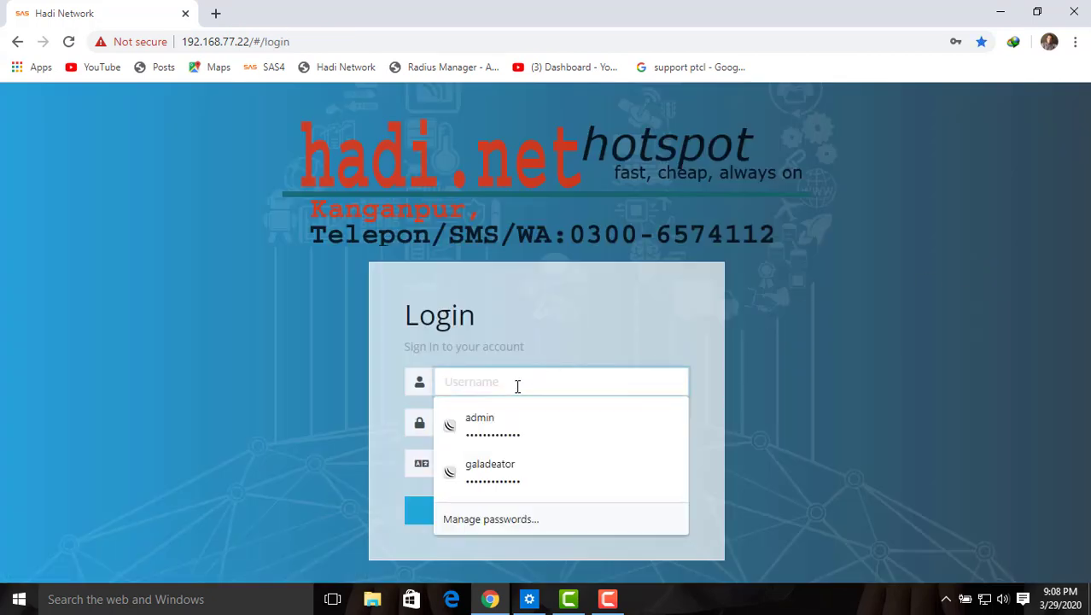
pyautogui.write('hadi')
pyautogui.press('Tab')
pyautogui.write('h')
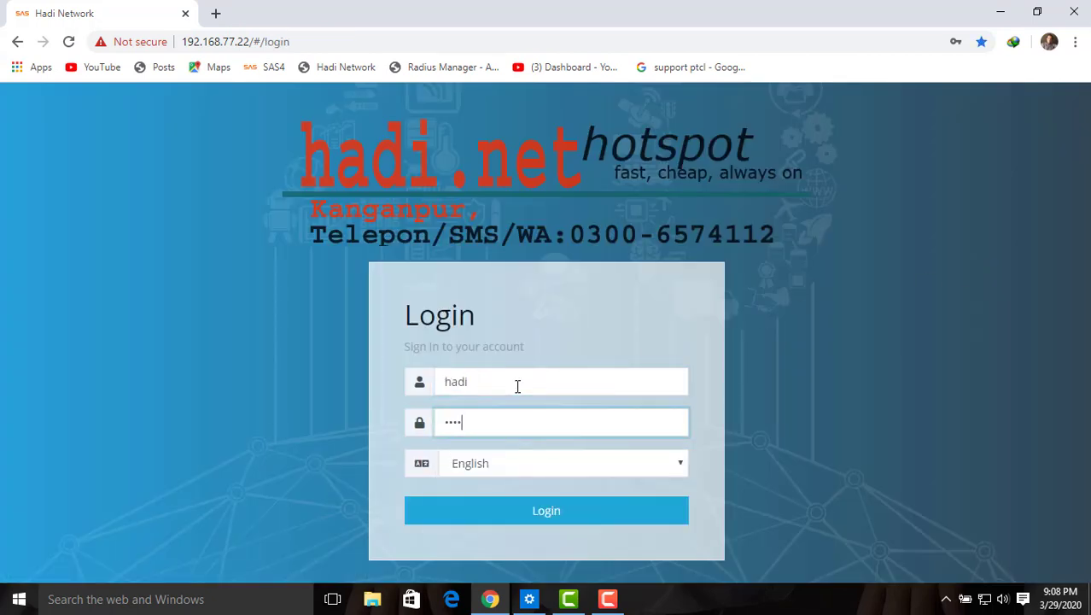
pyautogui.press('BackSpace')
pyautogui.write('•')
pyautogui.press('BackSpace')
pyautogui.write('•••')
pyautogui.click(541, 512)
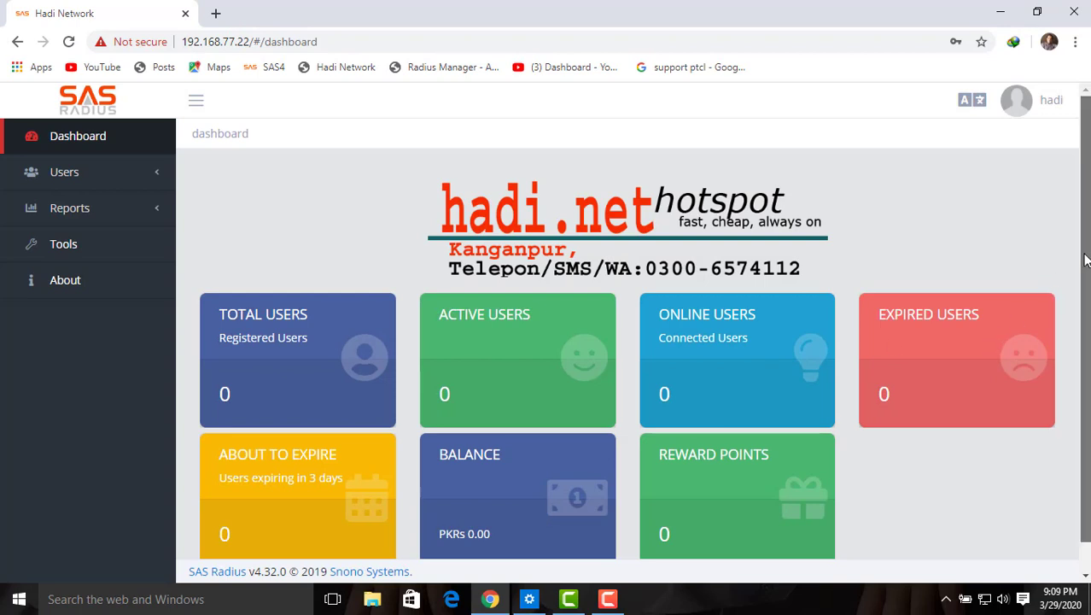
# Step: As the reseller, browse the Users List and Online Users pages
pyautogui.scroll(-1, 1085, 321)
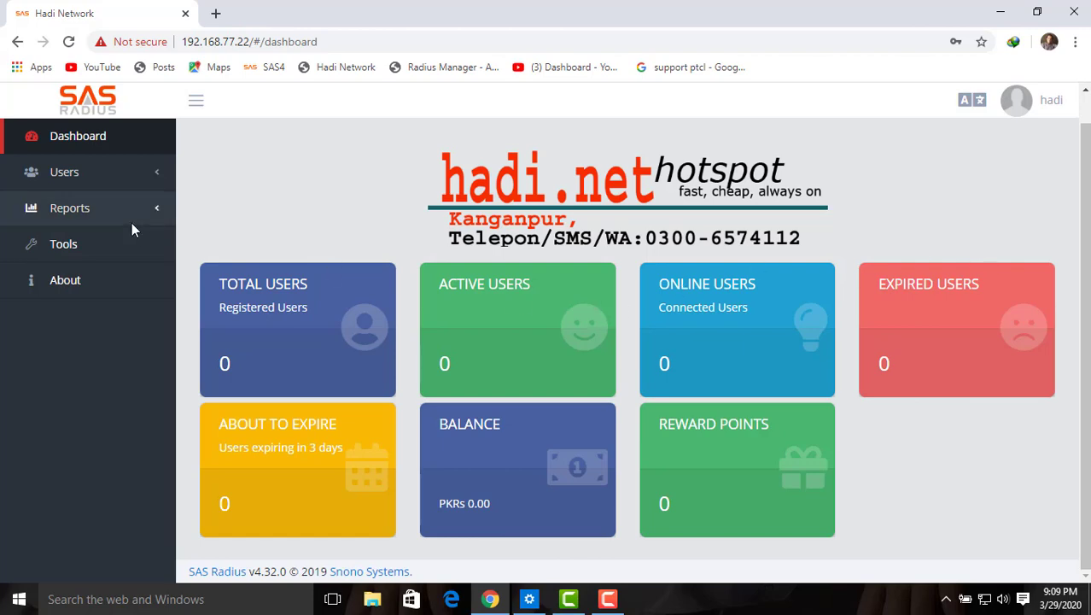
pyautogui.click(77, 173)
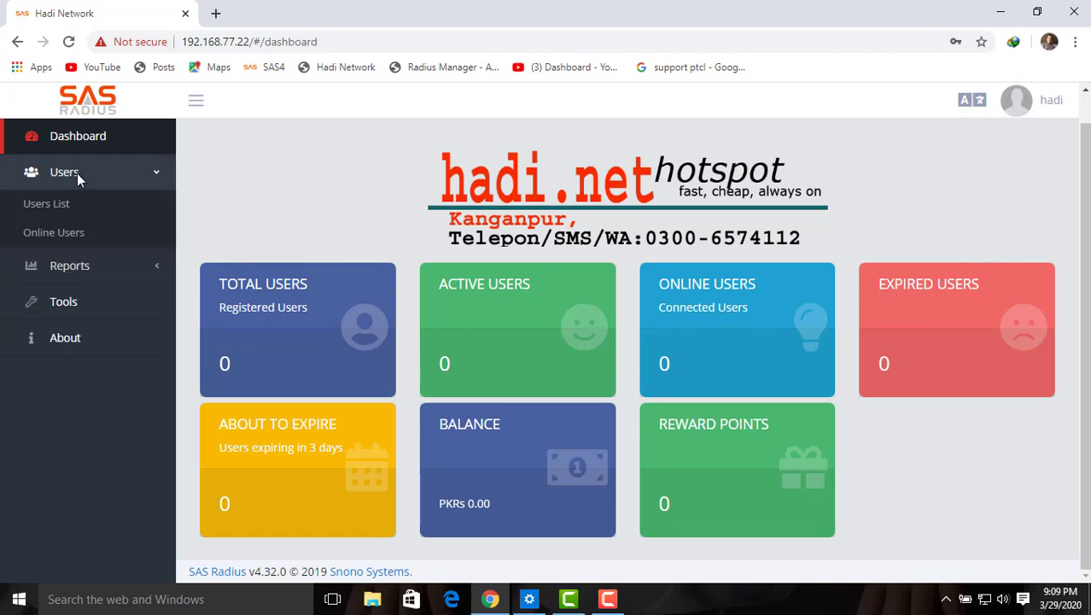
pyautogui.click(58, 203)
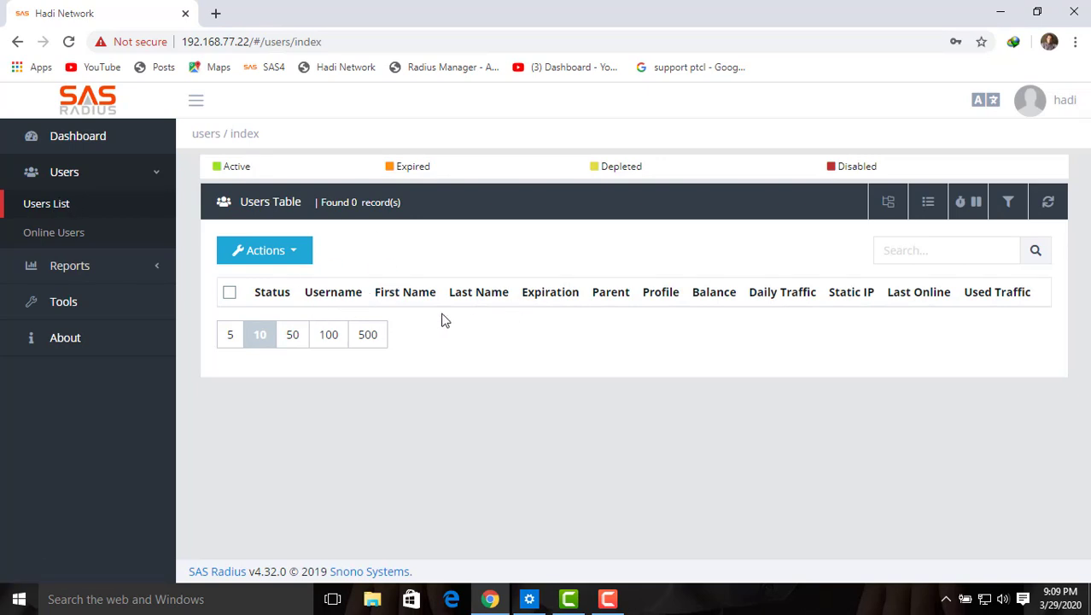
pyautogui.click(67, 243)
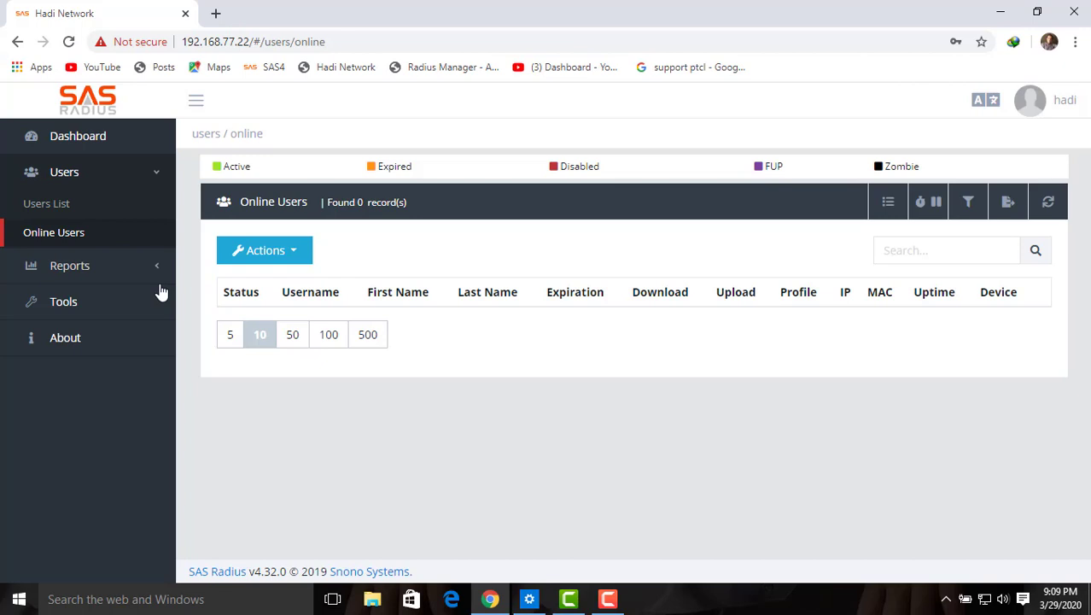
pyautogui.click(111, 175)
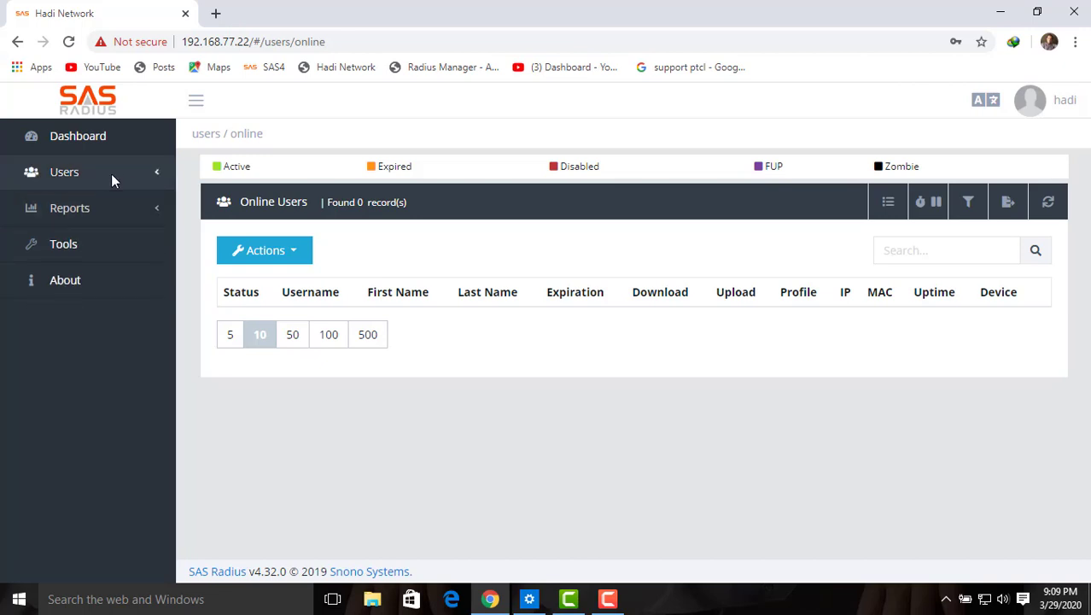
pyautogui.click(110, 174)
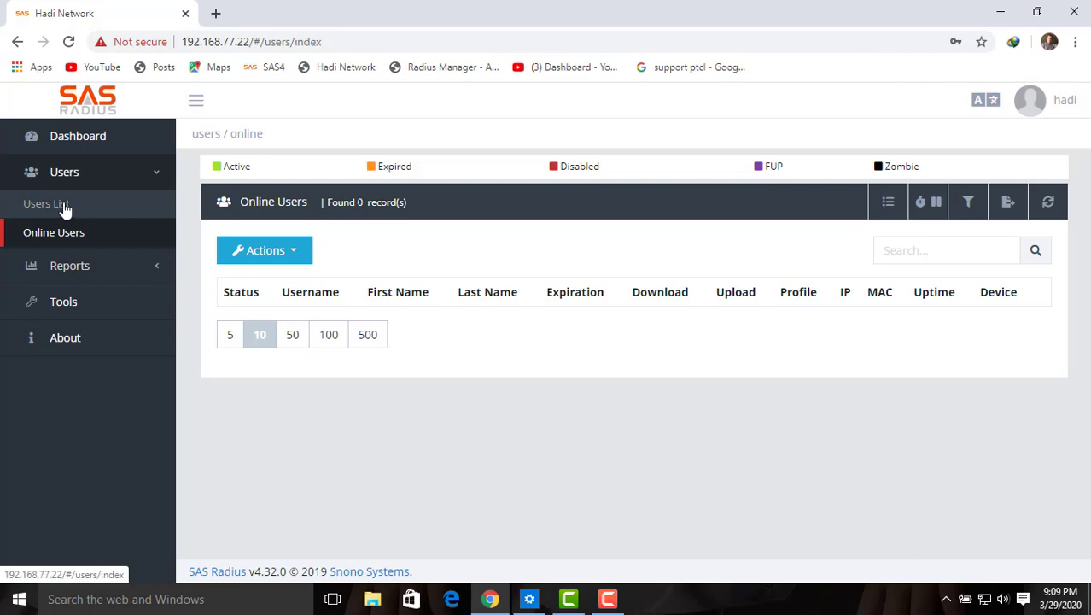
pyautogui.click(69, 203)
# Step: Check the Users List actions menu, then open the Reports > Users page
pyautogui.click(291, 250)
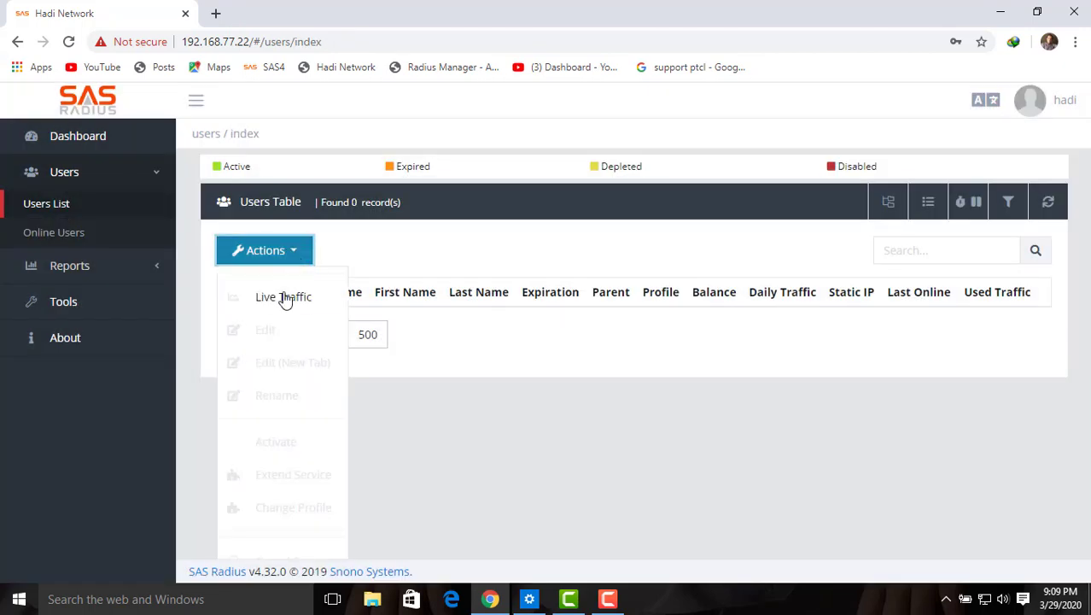
pyautogui.click(485, 367)
pyautogui.click(300, 255)
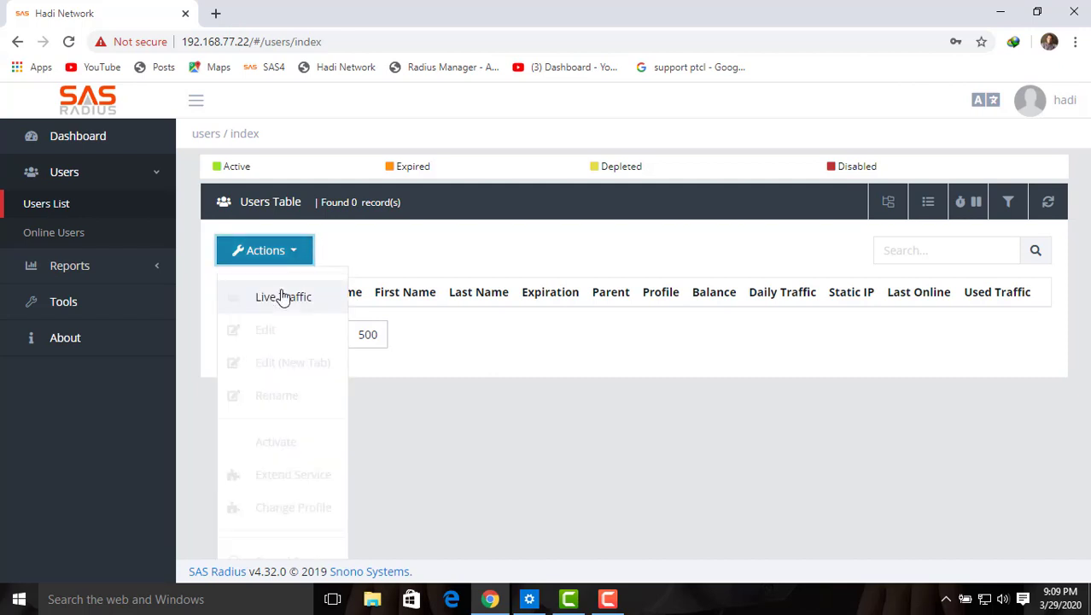
pyautogui.click(459, 341)
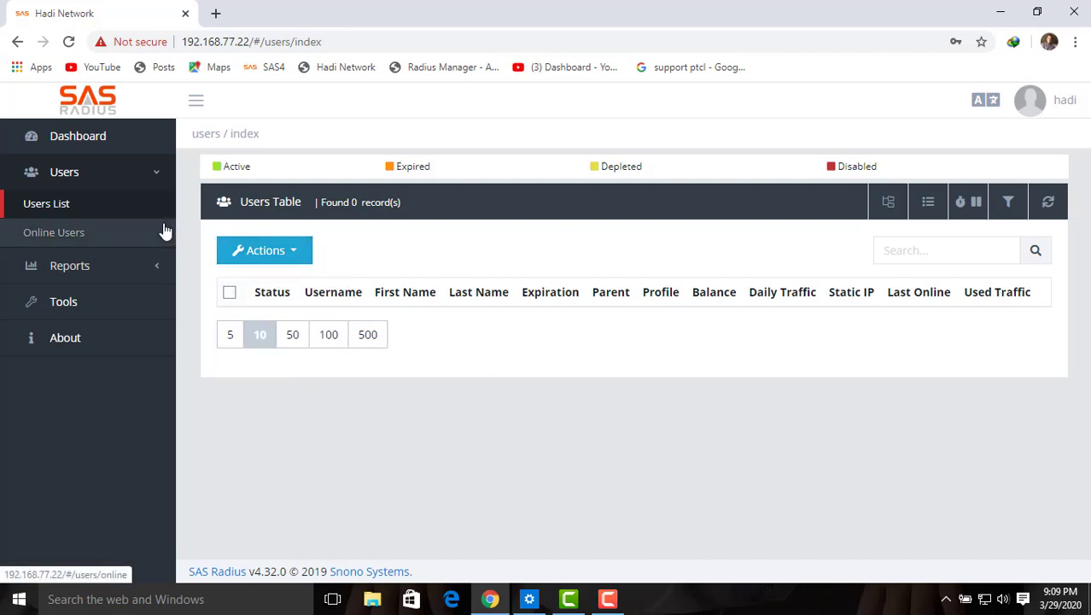
pyautogui.click(106, 267)
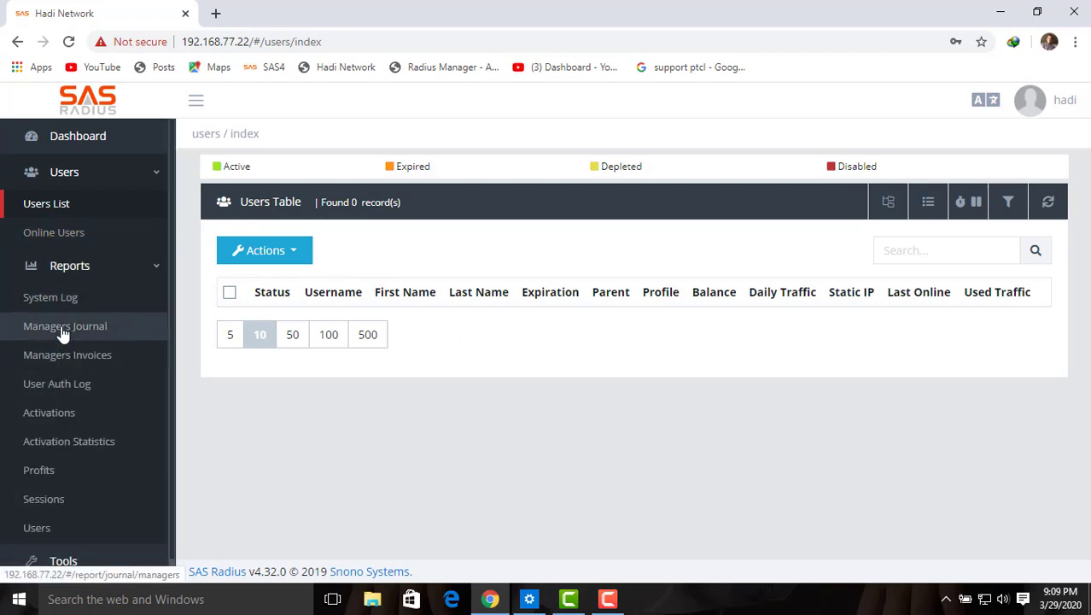
pyautogui.scroll(-1, 174, 407)
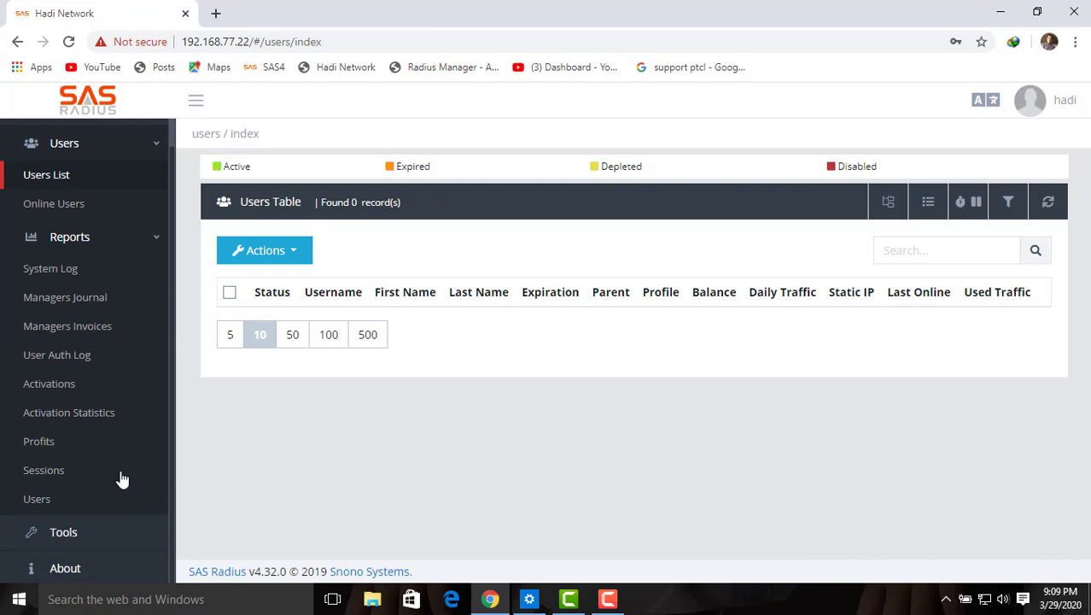
pyautogui.click(43, 501)
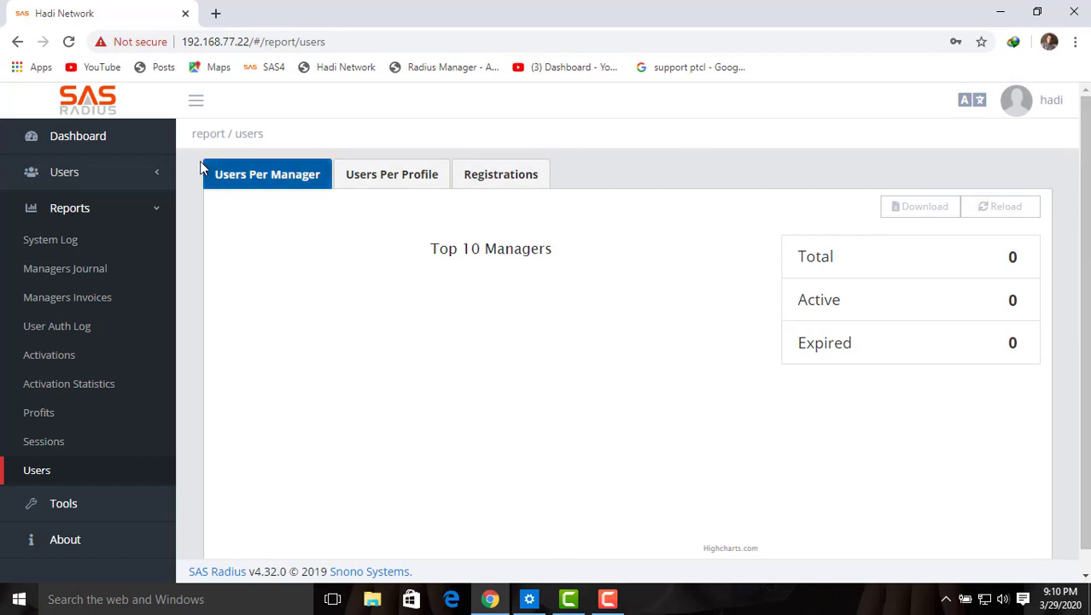
# Step: Return to the Users List, recheck its actions, and log out of the reseller account
pyautogui.click(133, 173)
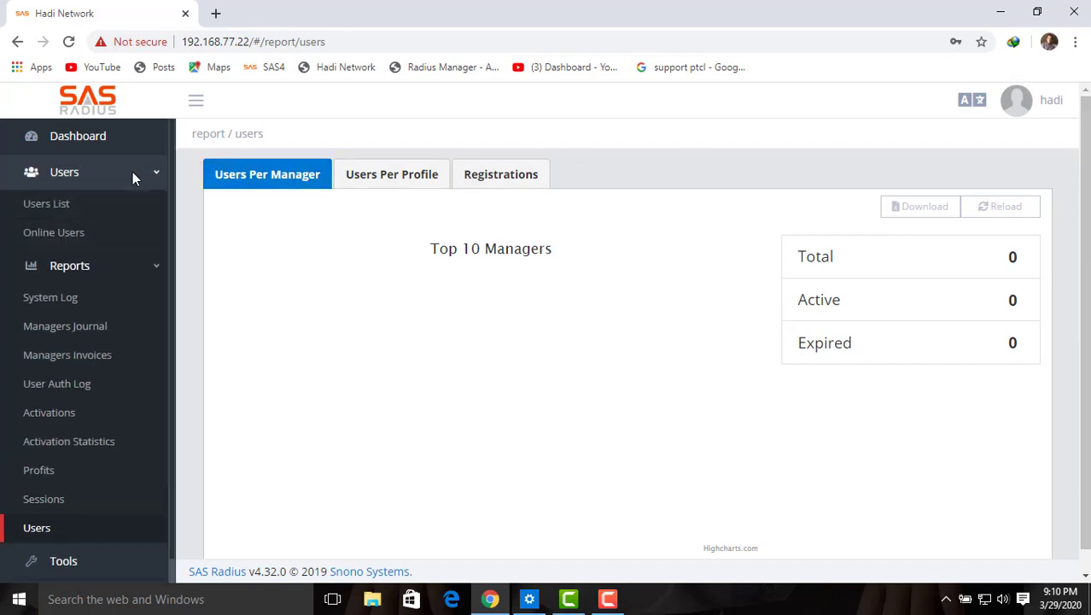
pyautogui.click(60, 205)
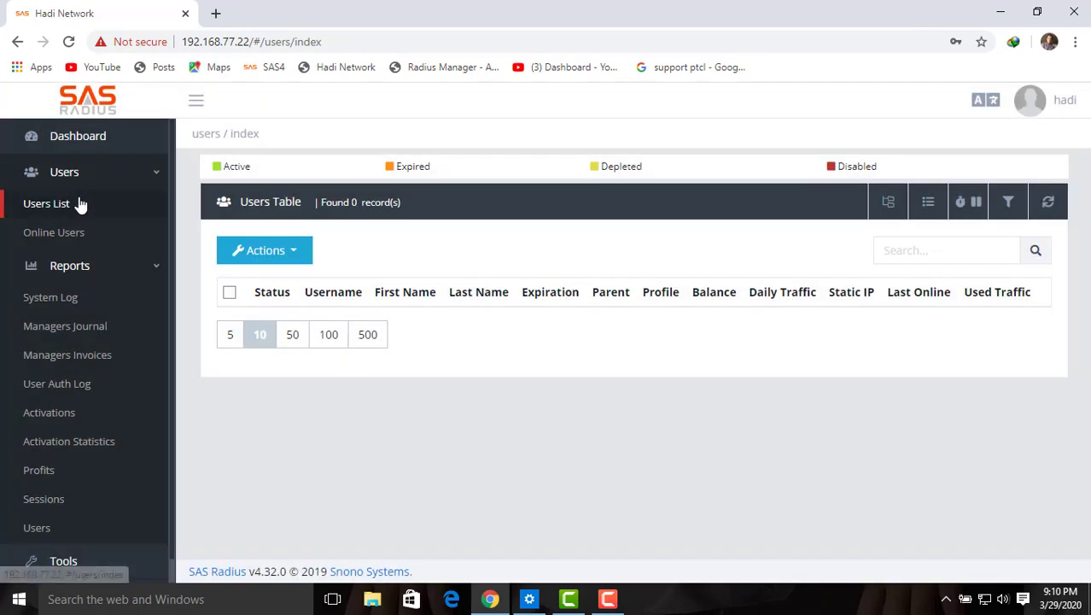
pyautogui.click(299, 256)
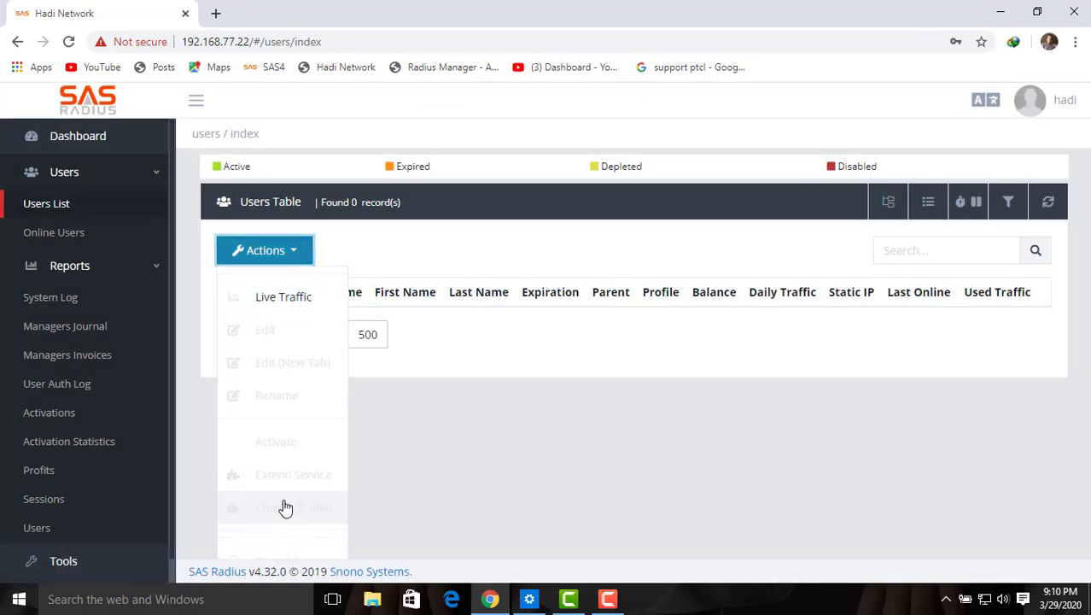
pyautogui.click(418, 246)
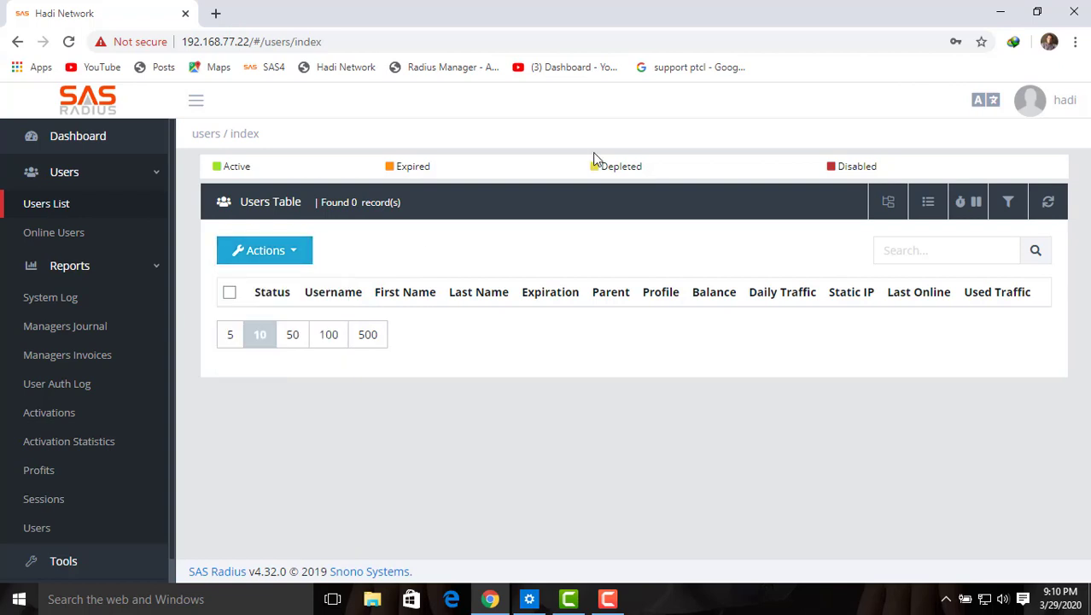
pyautogui.click(1031, 101)
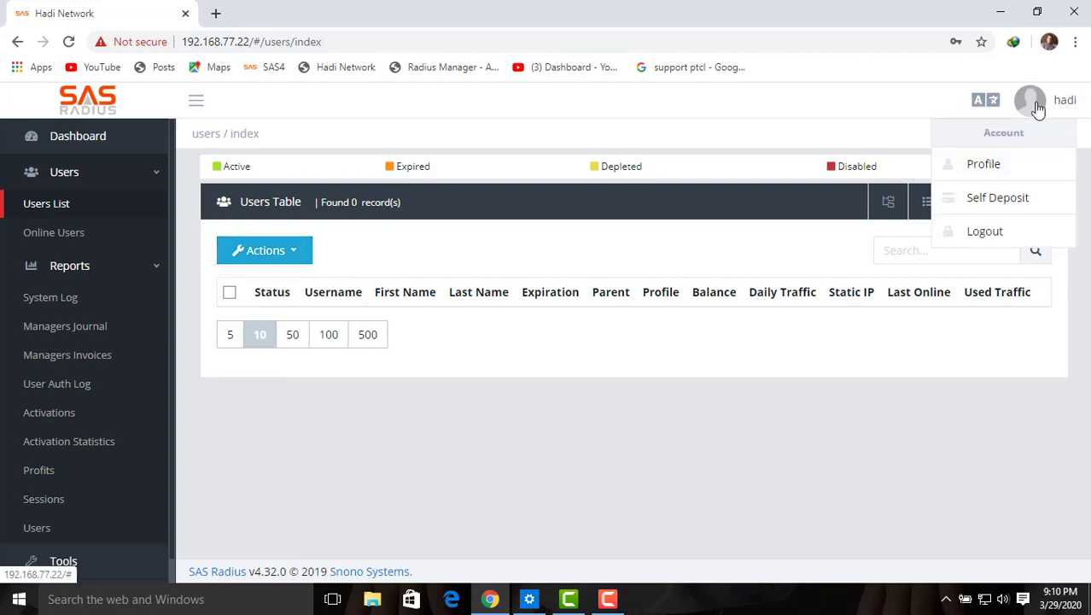
pyautogui.click(991, 242)
# Step: Log in with the saved admin credentials and expand Settings in the sidebar
pyautogui.click(574, 382)
pyautogui.click(523, 430)
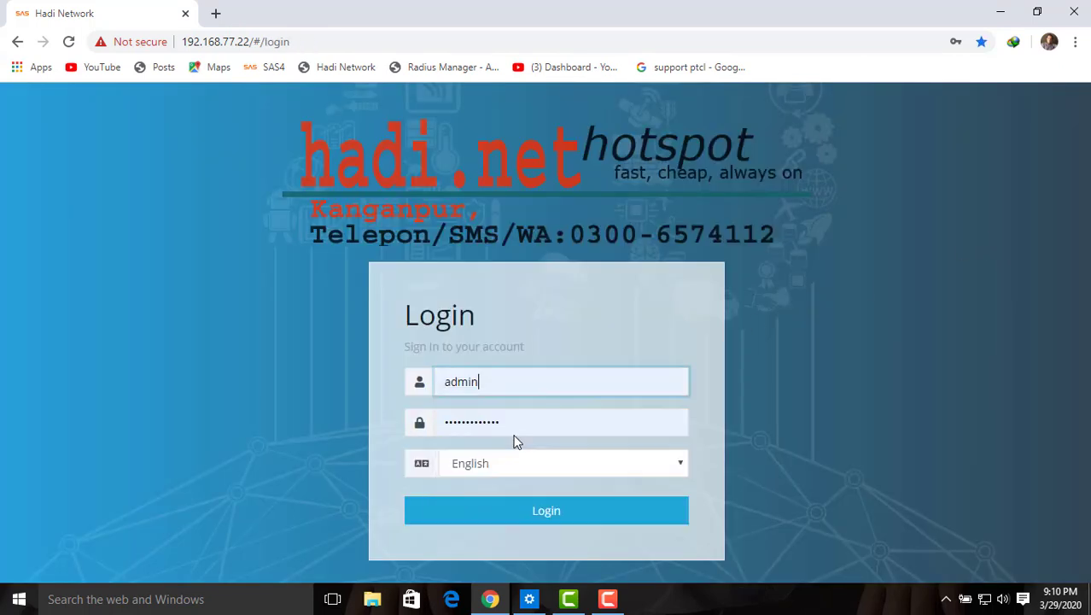
pyautogui.click(533, 512)
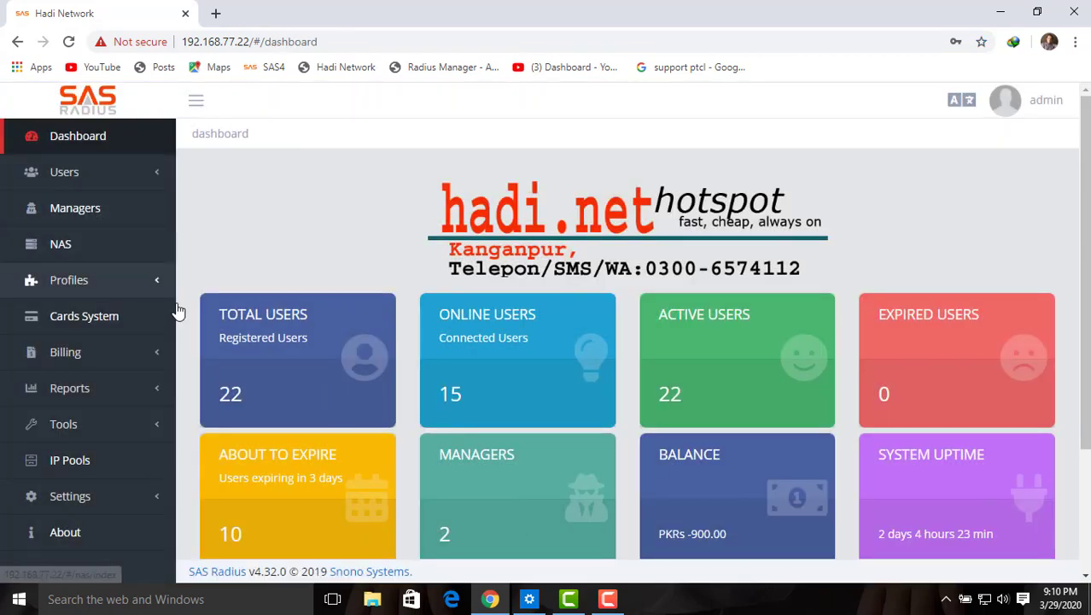
pyautogui.scroll(-2, 1089, 284)
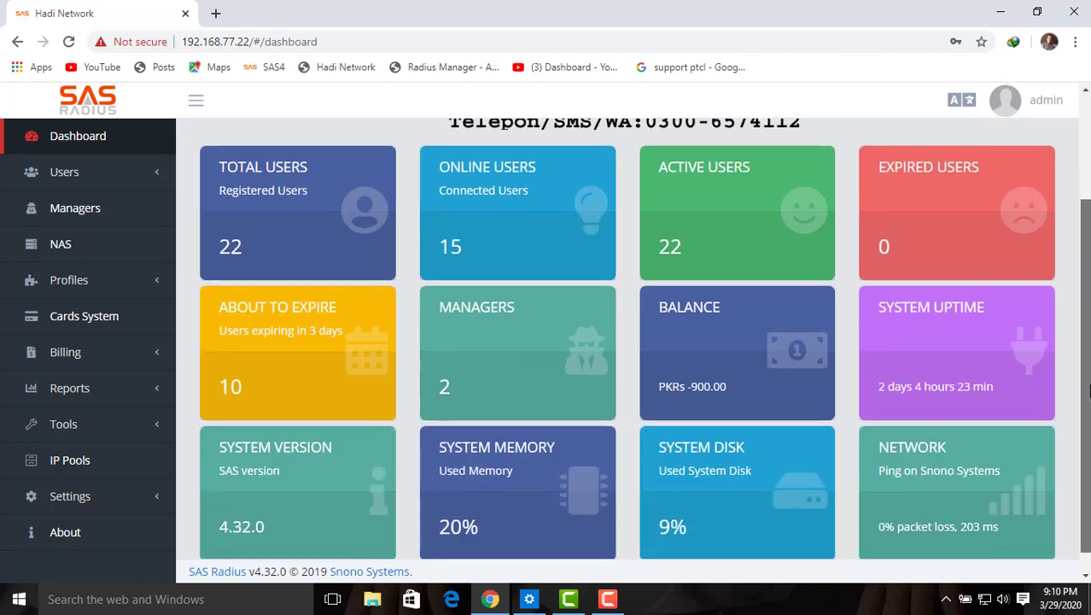
pyautogui.click(90, 500)
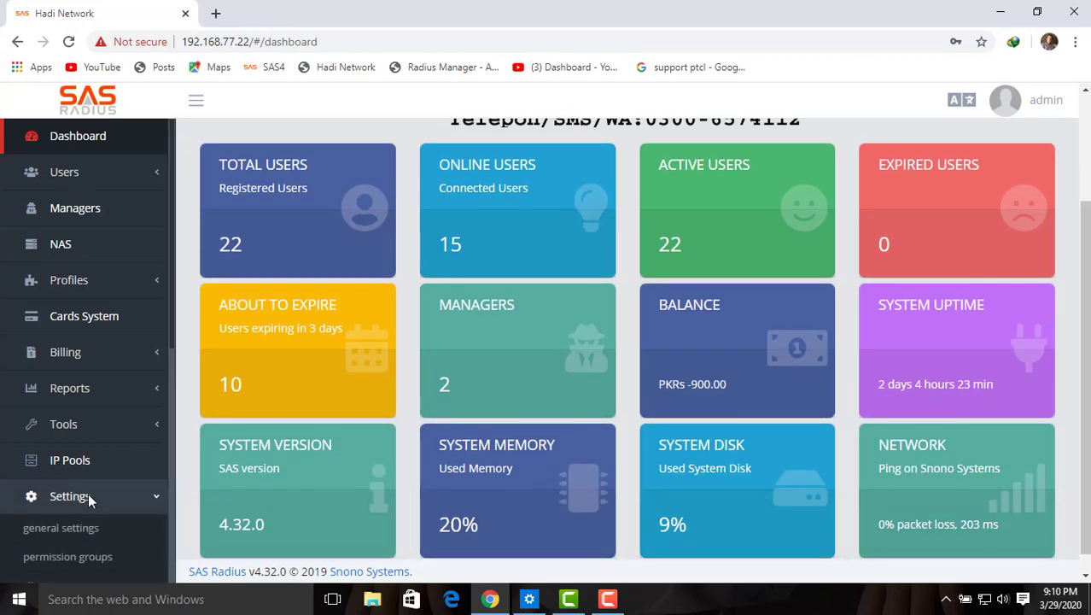
# Step: Grant Normal Reseller Users - Create, Users - Delete and Users - Delete Active Users
pyautogui.click(76, 556)
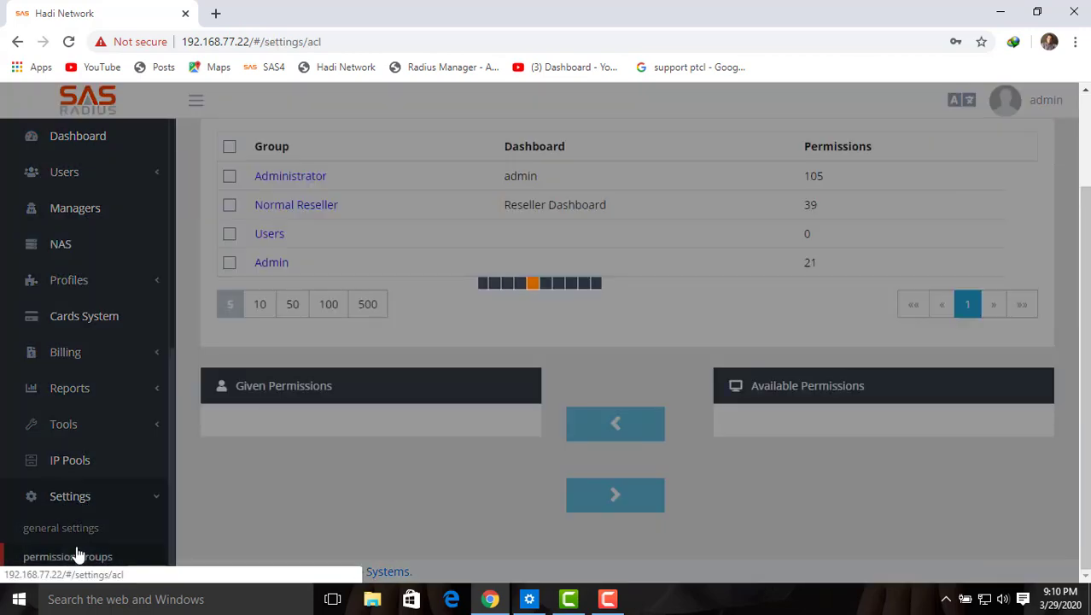
pyautogui.click(229, 207)
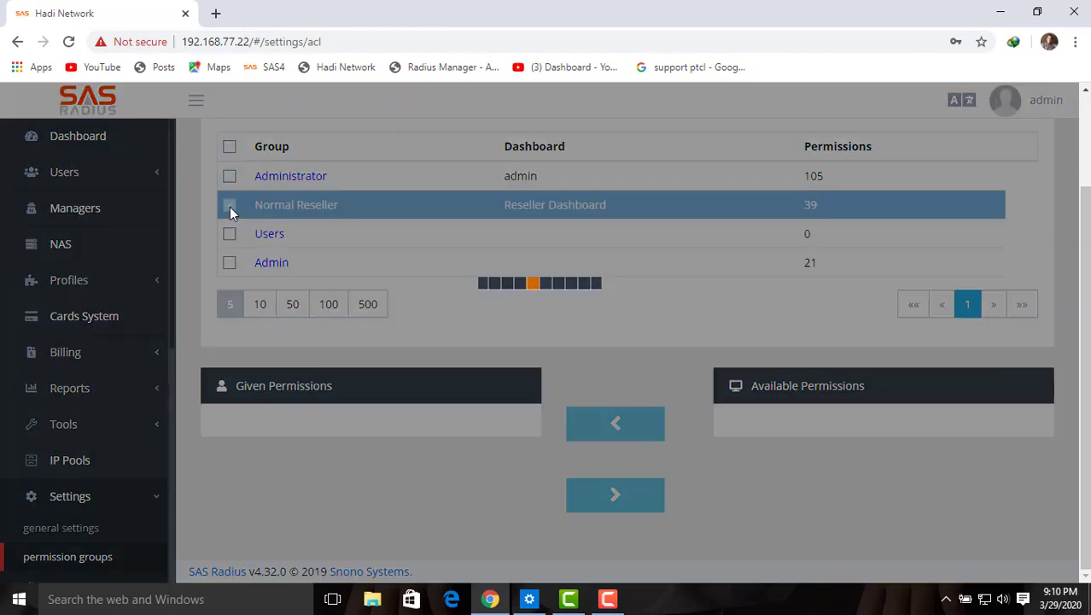
pyautogui.scroll(-2, 245, 217)
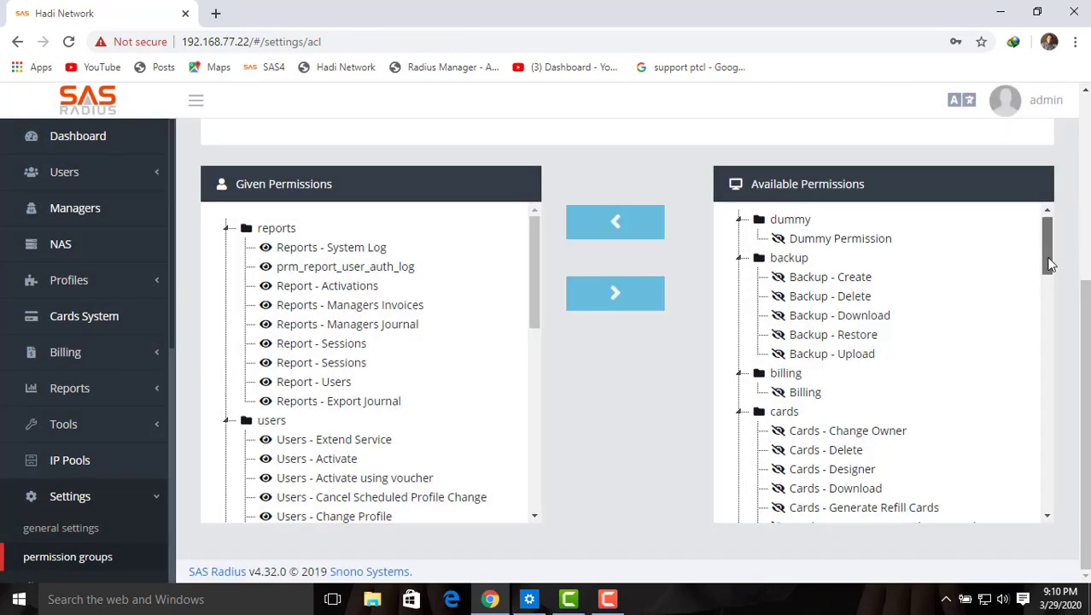
pyautogui.moveTo(1049, 263); pyautogui.dragTo(1036, 484)
pyautogui.click(825, 363)
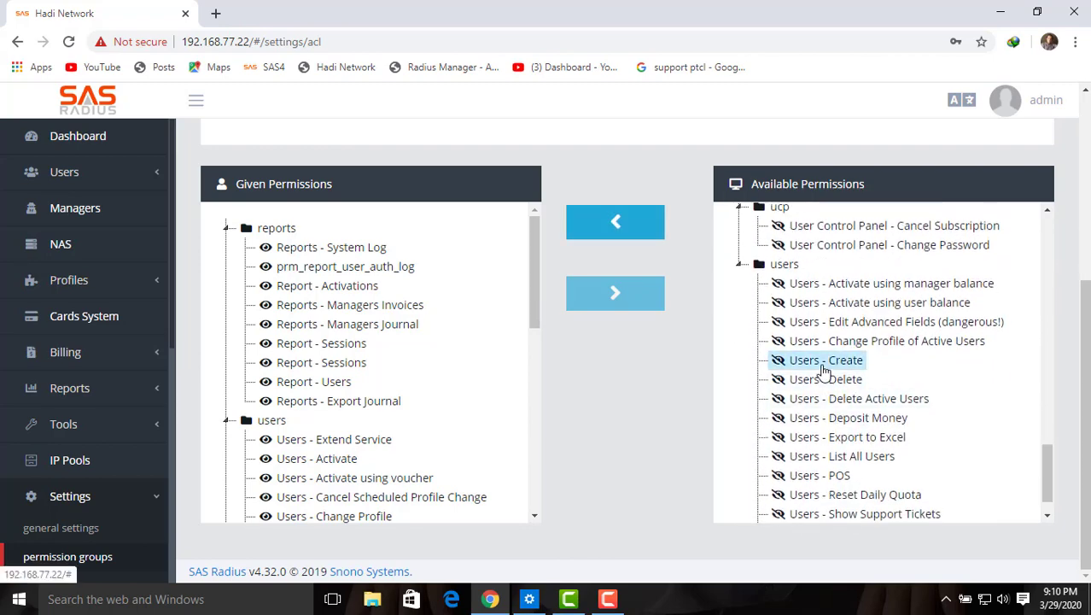
pyautogui.click(628, 228)
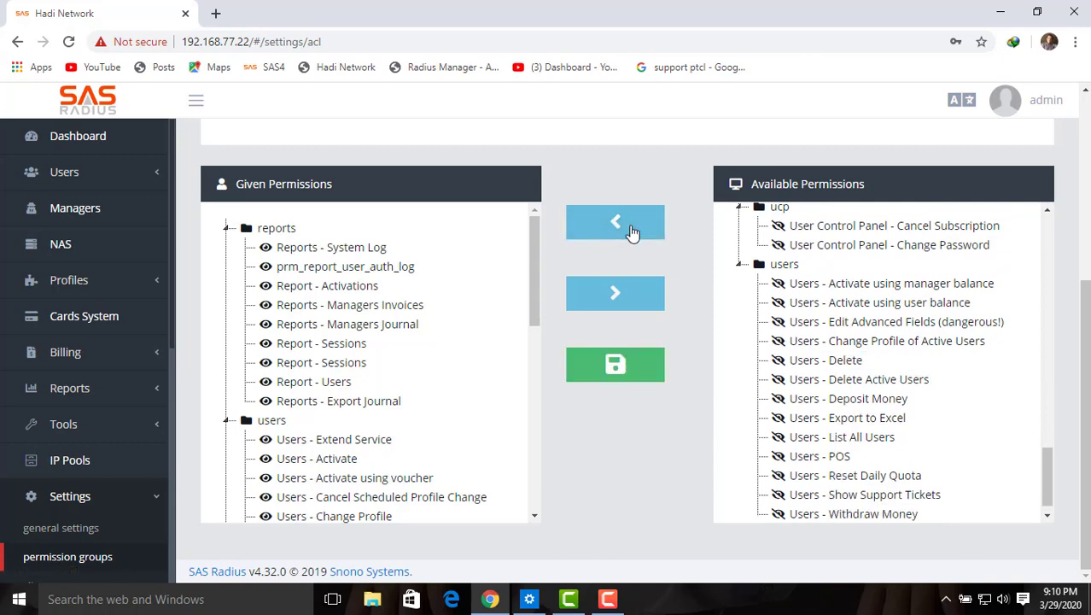
pyautogui.click(825, 360)
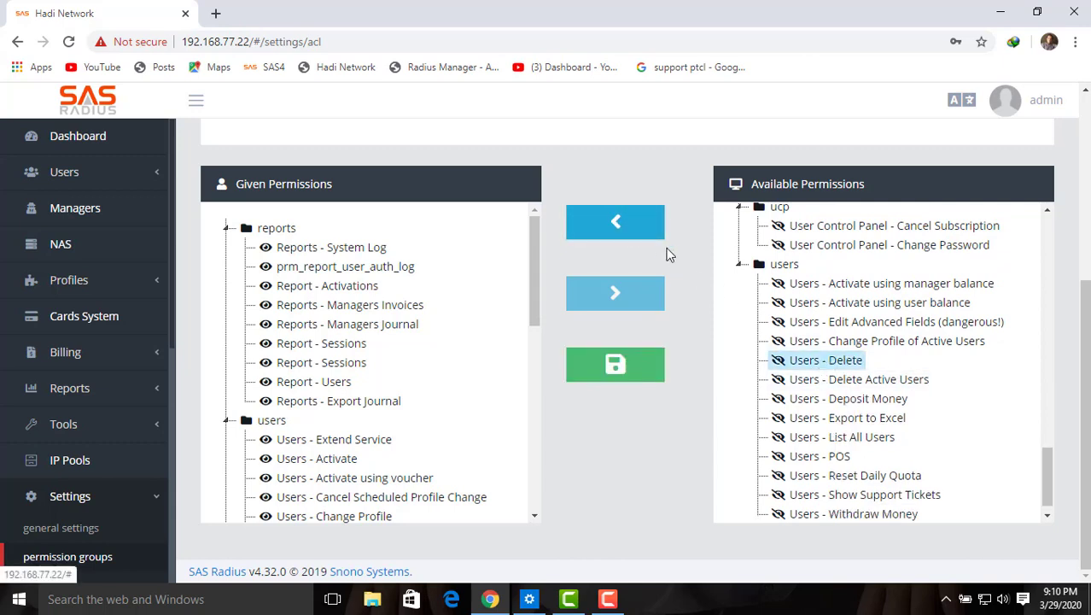
pyautogui.click(642, 231)
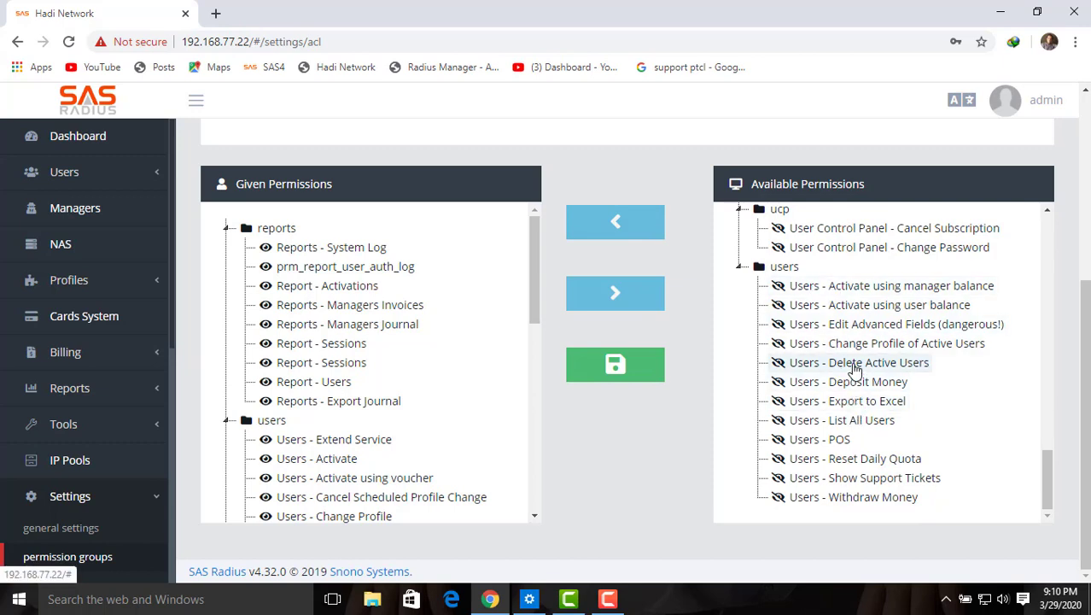
pyautogui.click(854, 368)
pyautogui.click(640, 227)
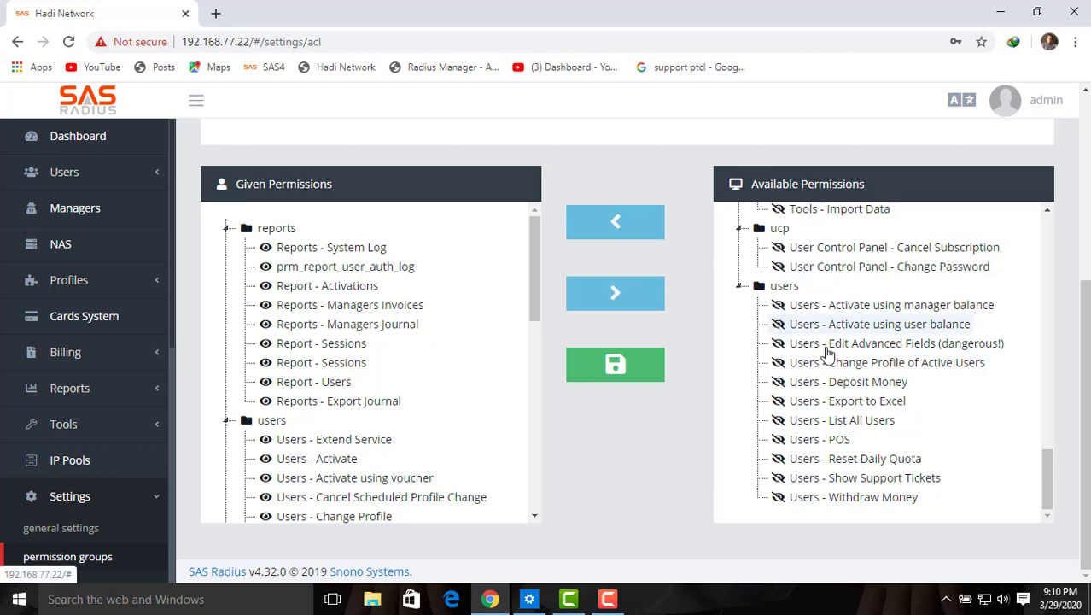
# Step: Also grant Change Profile of Active Users, List All Users and Reset Daily Quota
pyautogui.click(847, 365)
pyautogui.click(639, 224)
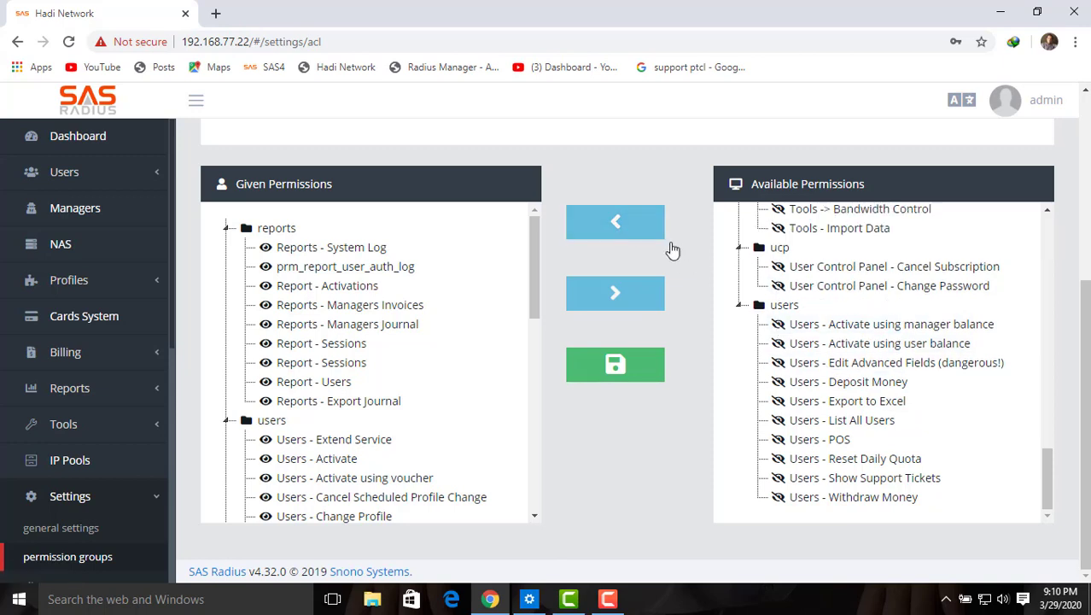
pyautogui.click(839, 419)
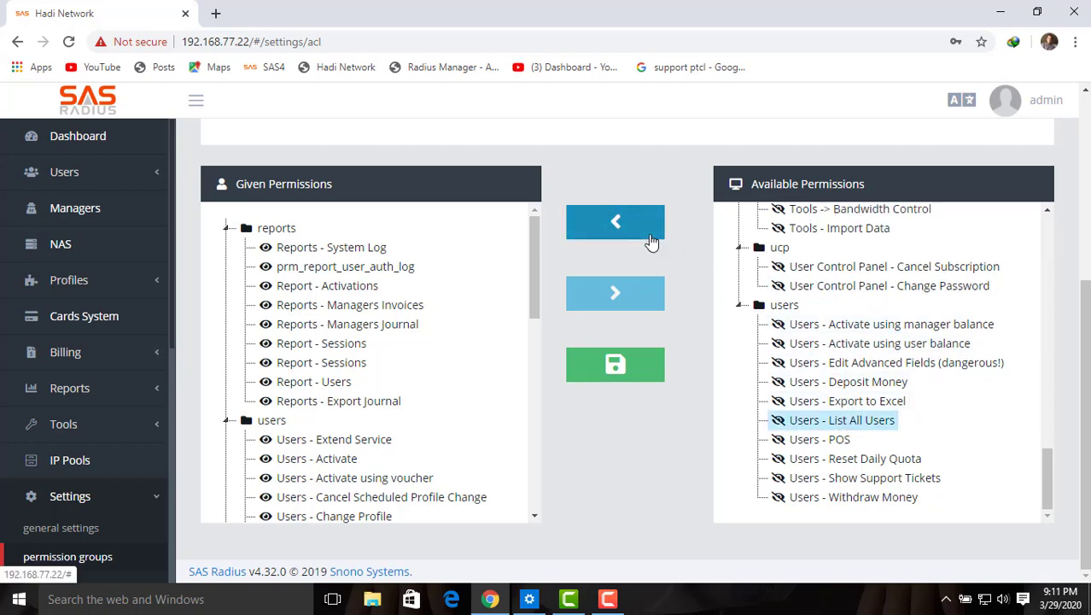
pyautogui.click(652, 243)
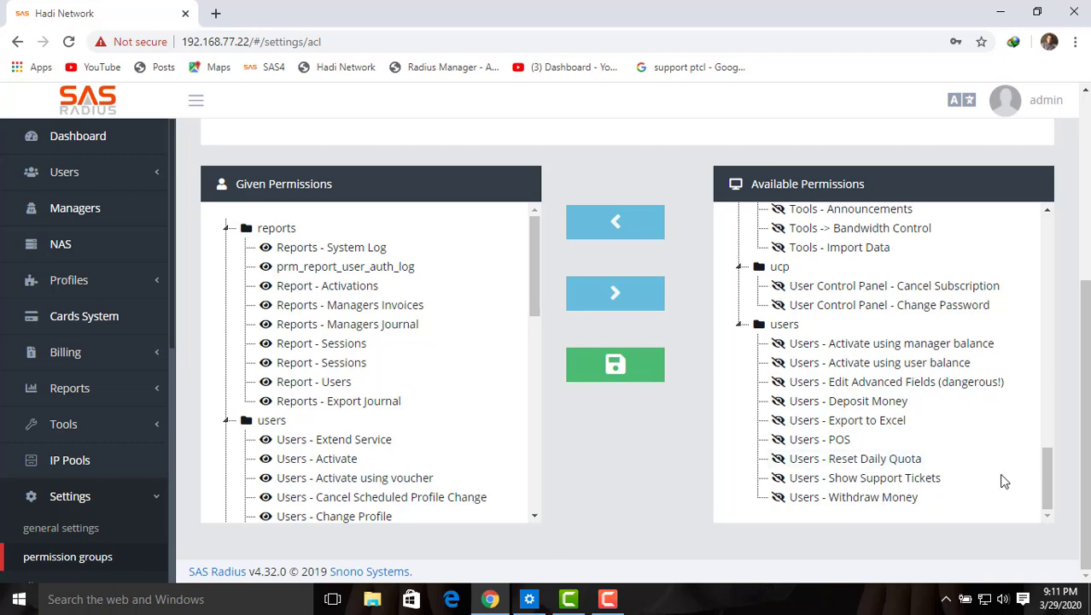
pyautogui.click(833, 459)
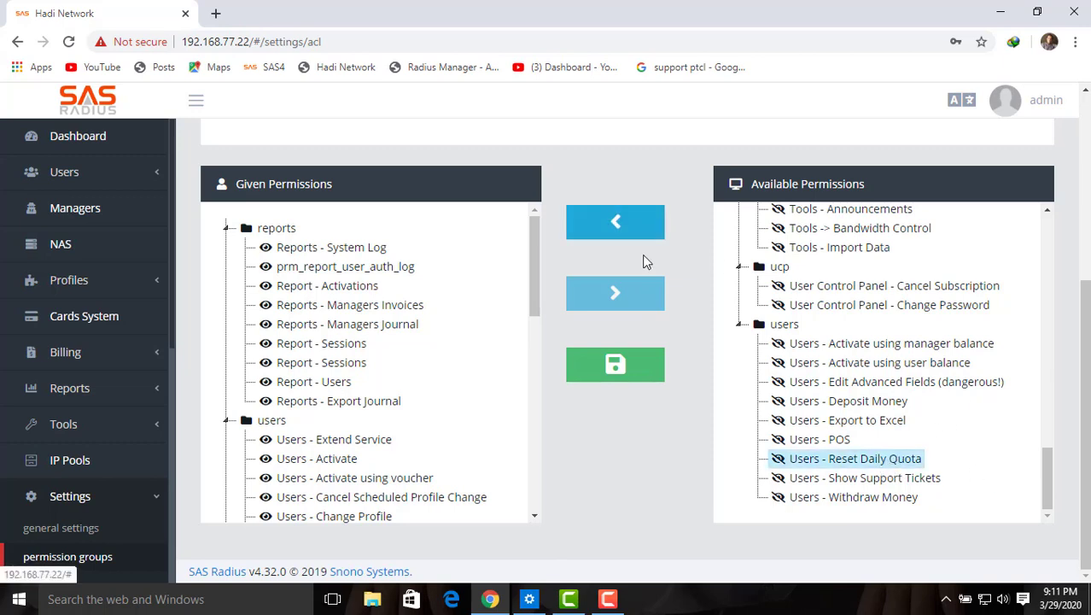
pyautogui.click(618, 222)
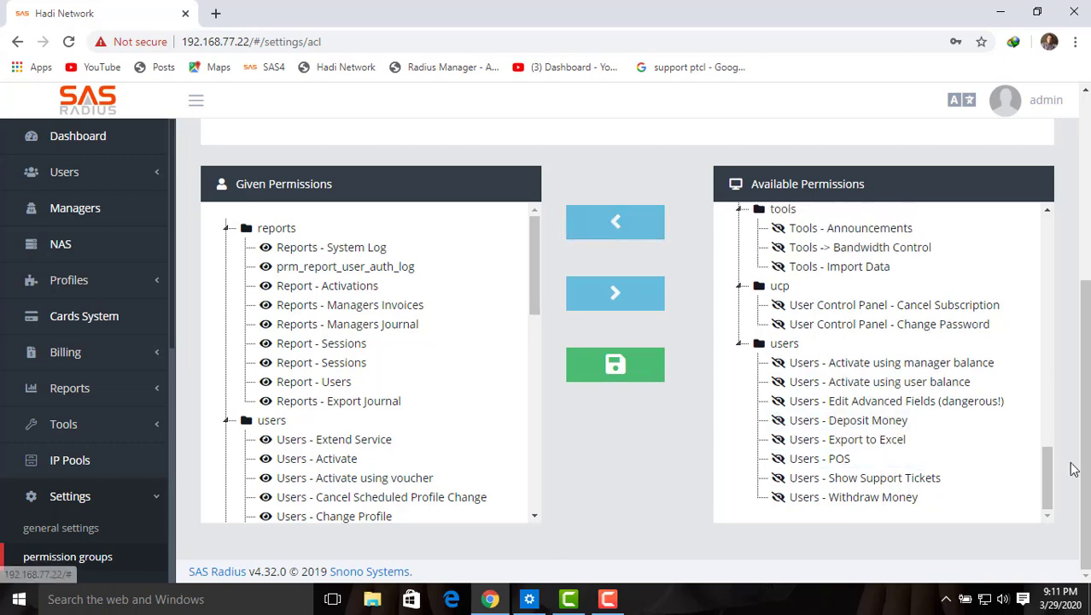
# Step: Save the permissions, refresh to confirm 45, and log out of the admin account
pyautogui.click(655, 368)
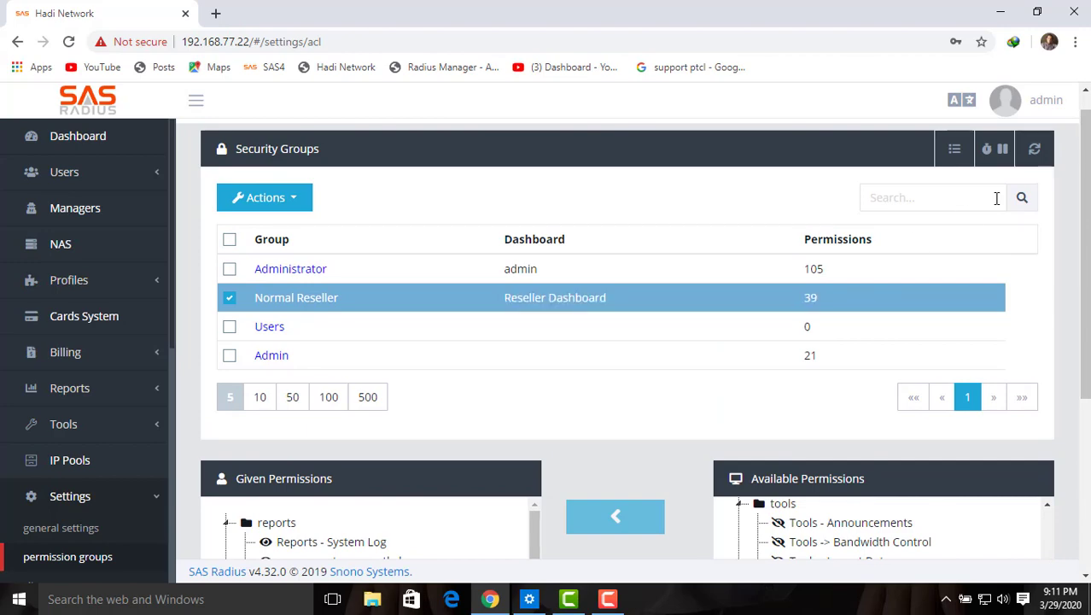
pyautogui.click(1035, 151)
pyautogui.click(1005, 100)
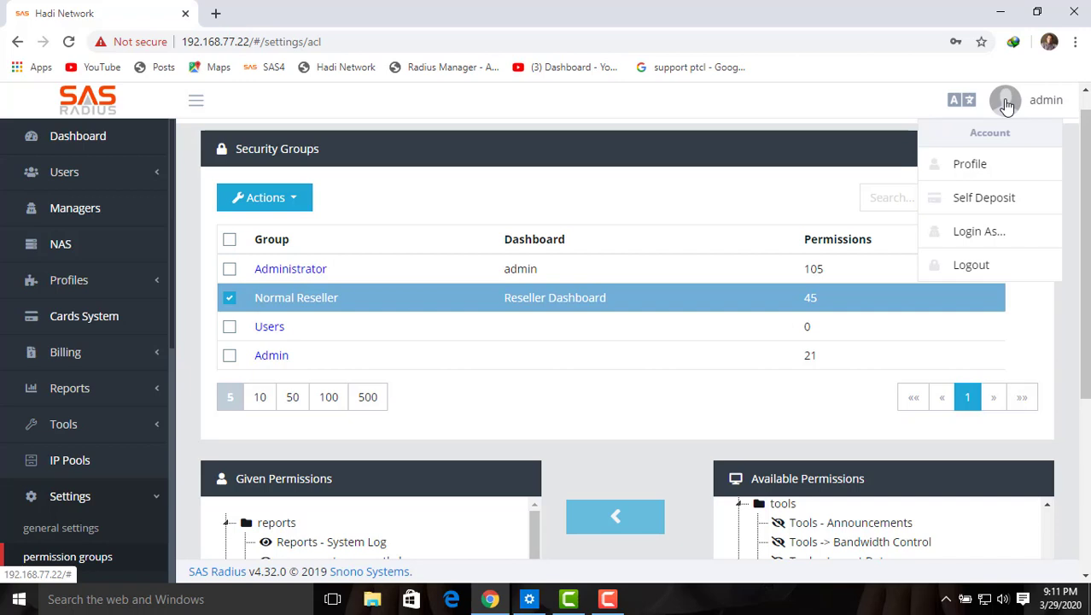
pyautogui.click(982, 265)
# Step: Log in as the reseller manager and decline the browser's save-password prompt
pyautogui.click(505, 381)
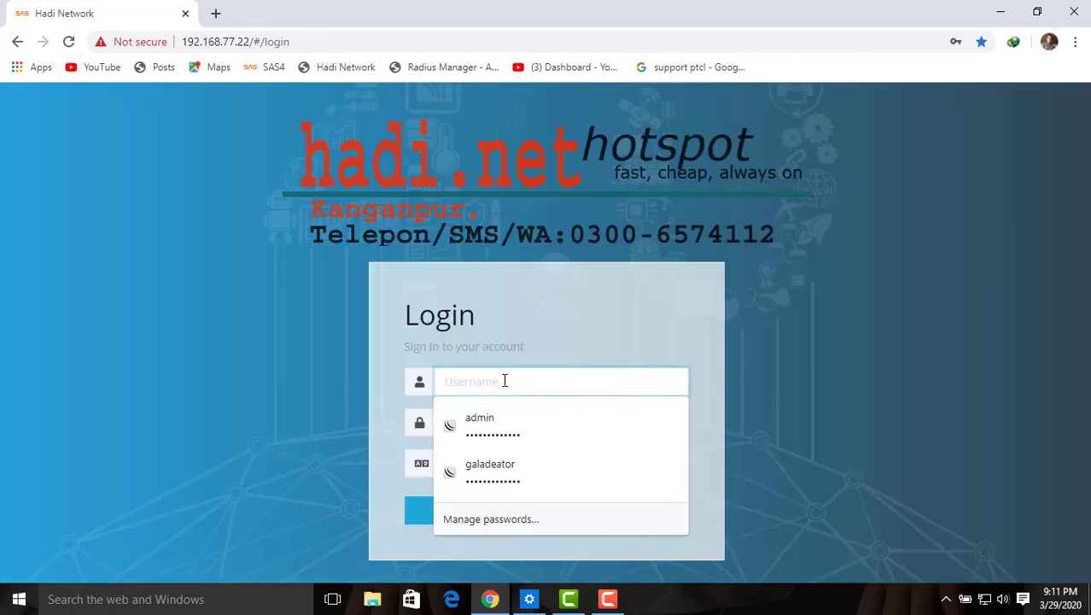
pyautogui.write('hadi')
pyautogui.press('Tab')
pyautogui.write('ha')
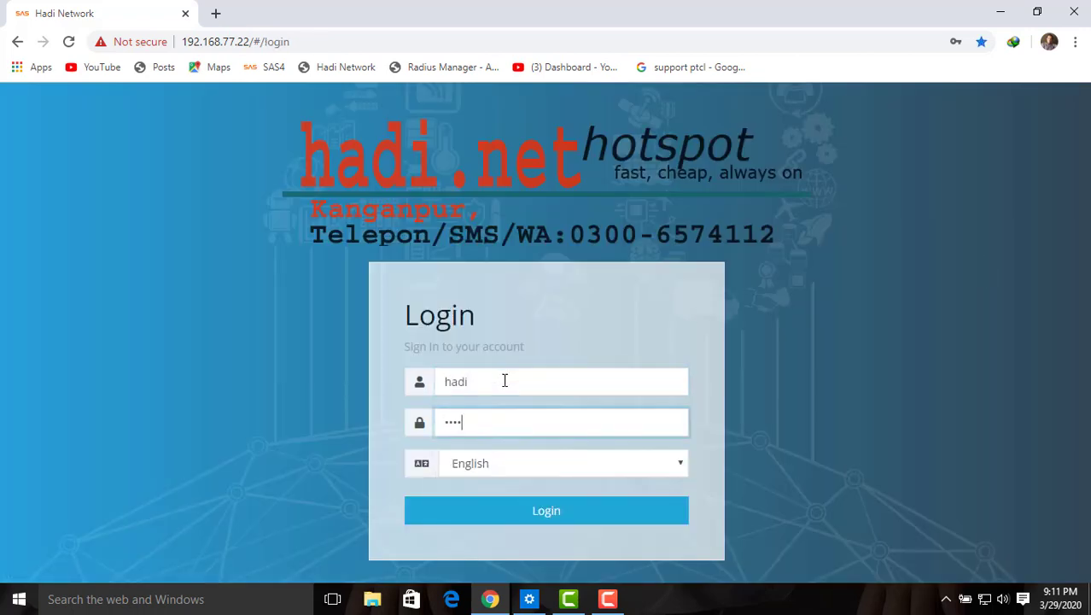
pyautogui.click(520, 519)
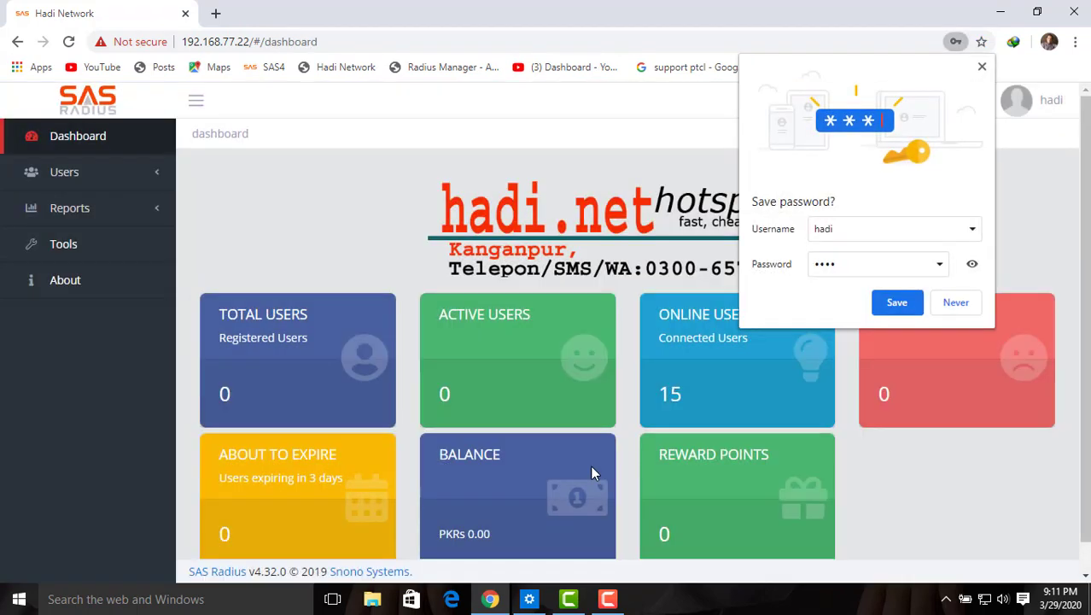
pyautogui.click(956, 305)
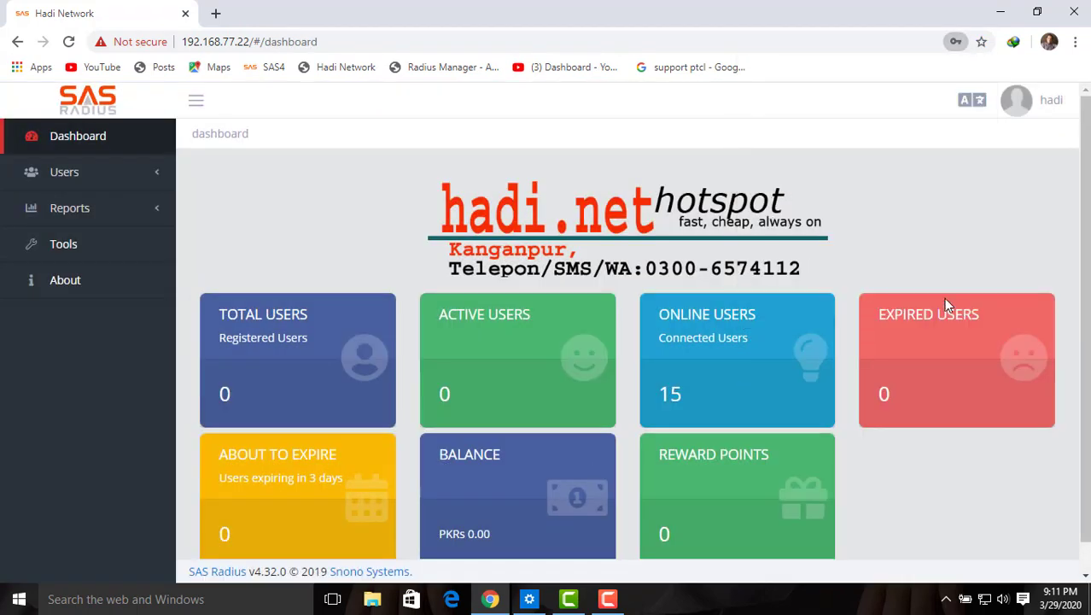
# Step: Open Users List showing all 22 users and bring up its actions menu
pyautogui.click(81, 177)
pyautogui.click(60, 205)
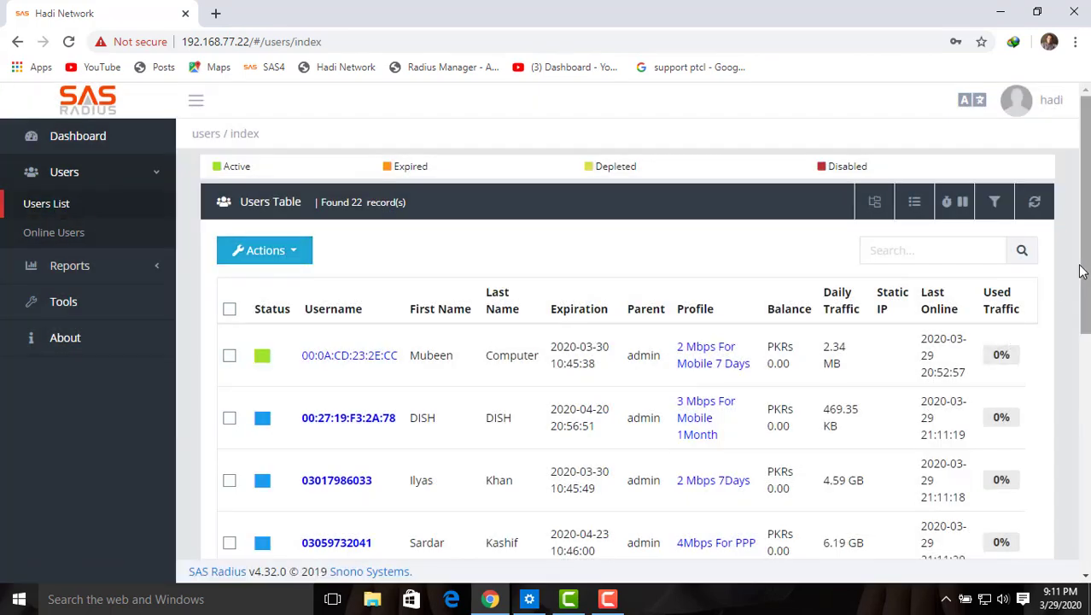
pyautogui.moveTo(1088, 274)
pyautogui.mouseDown()
pyautogui.moveTo(1087, 497)
pyautogui.moveTo(1088, 270)
pyautogui.mouseUp()
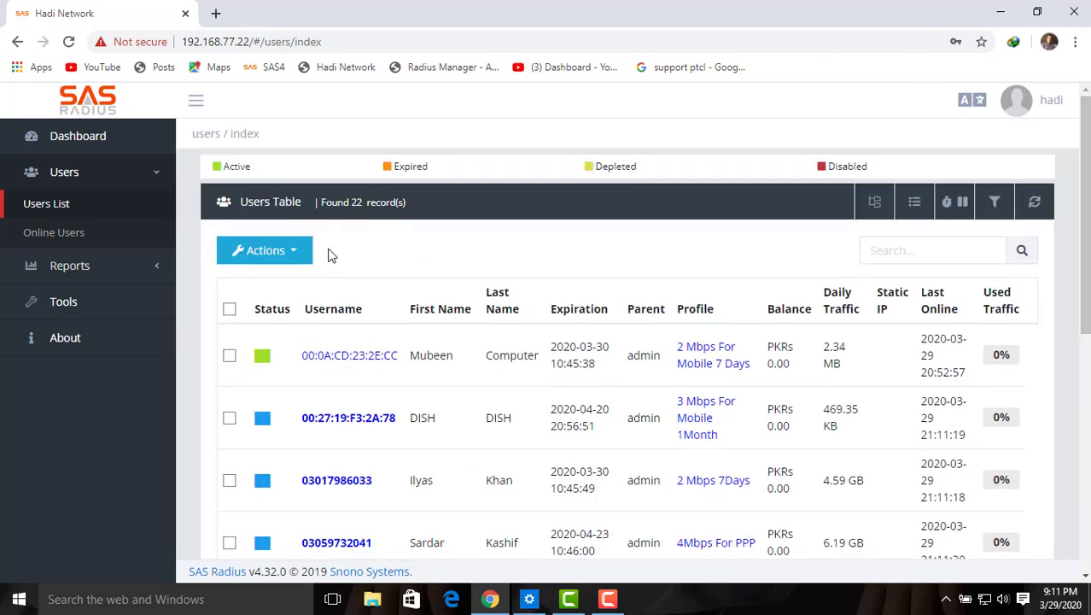
pyautogui.click(294, 250)
# Step: Open the new-user form as the reseller and focus its Username field
pyautogui.click(274, 290)
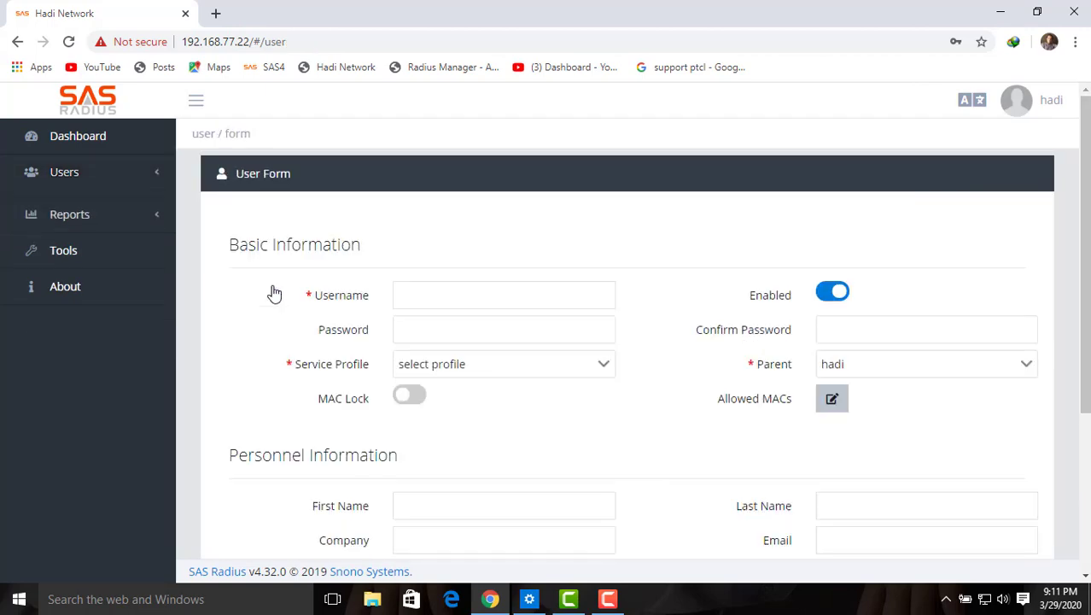
pyautogui.click(430, 300)
pyautogui.click(495, 259)
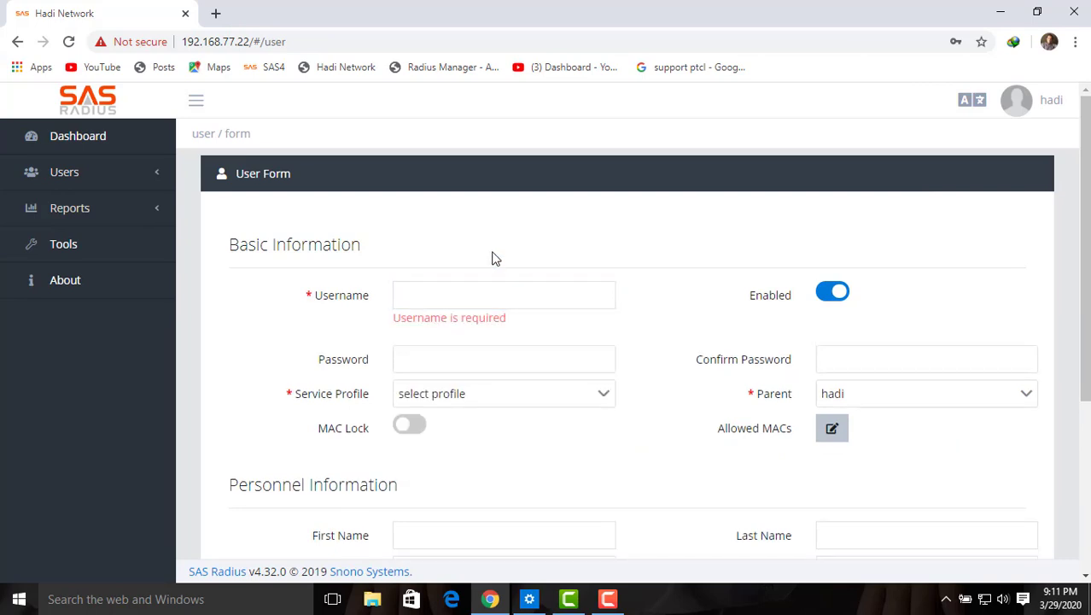
pyautogui.click(424, 294)
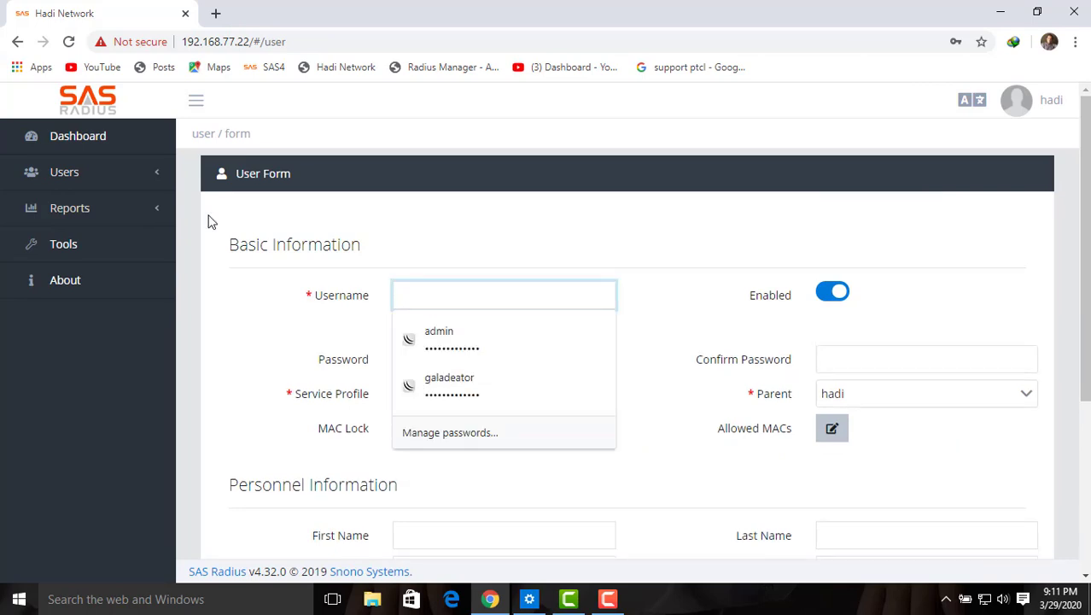
pyautogui.click(229, 309)
# Step: View the Online Users page, then the full Users List
pyautogui.click(97, 169)
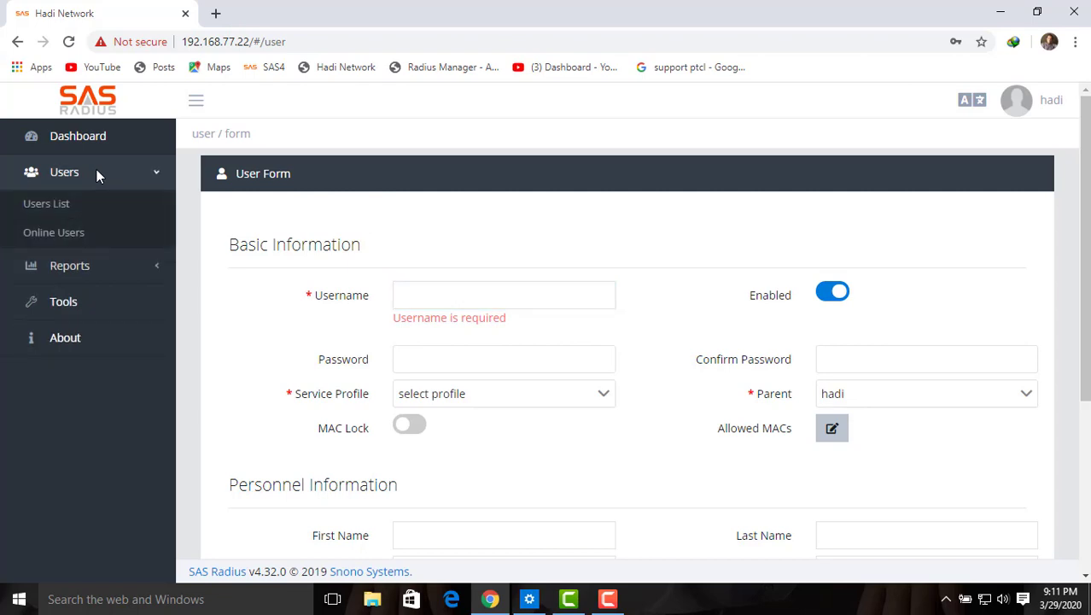
pyautogui.click(68, 234)
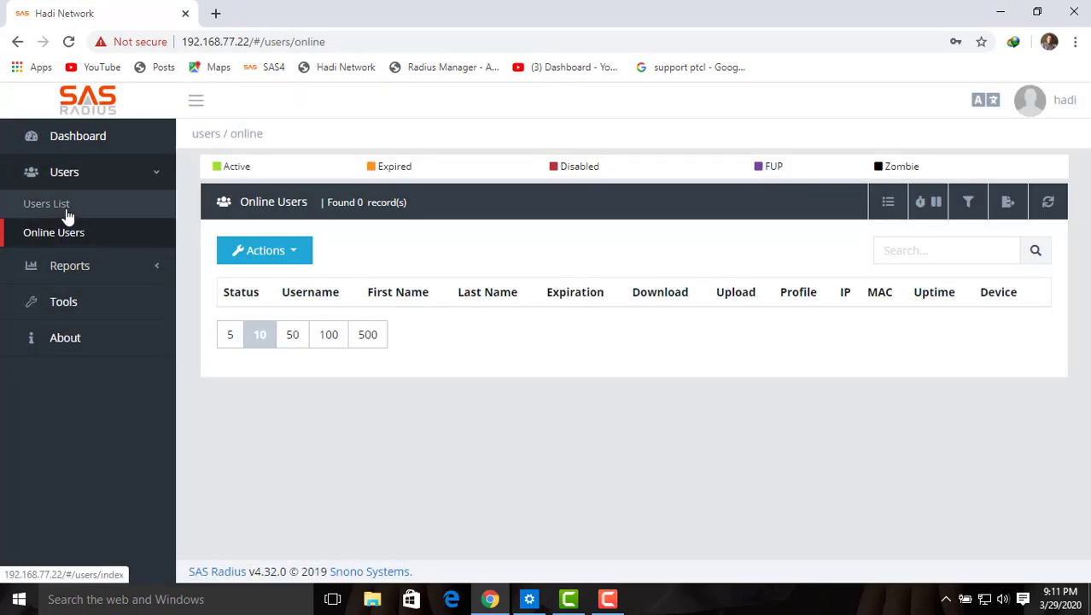
pyautogui.click(67, 215)
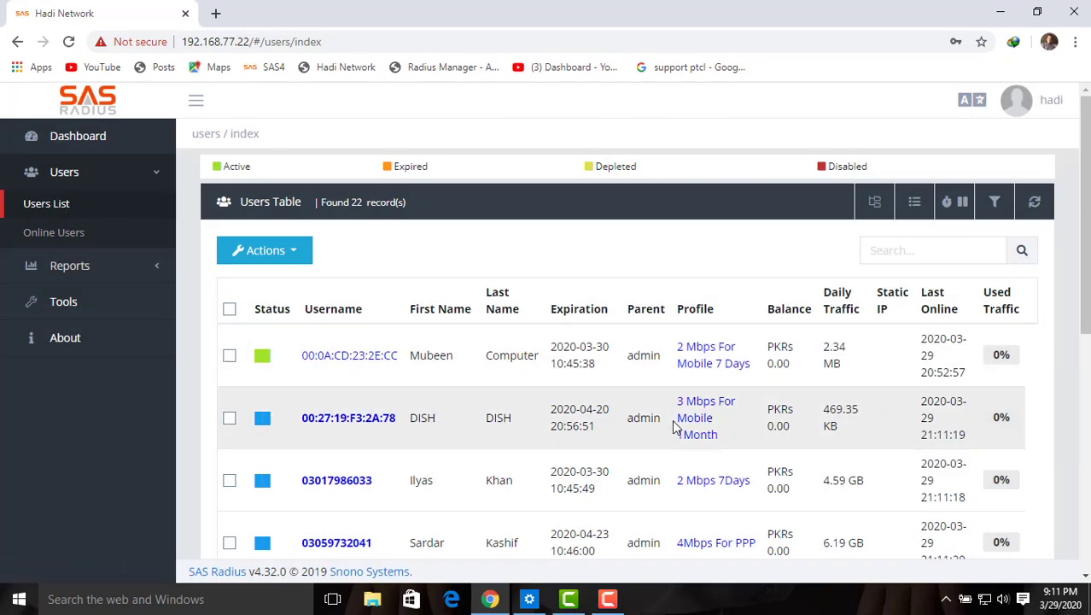
pyautogui.moveTo(1087, 296)
pyautogui.mouseDown()
pyautogui.moveTo(1088, 539)
pyautogui.moveTo(1087, 295)
pyautogui.mouseUp()
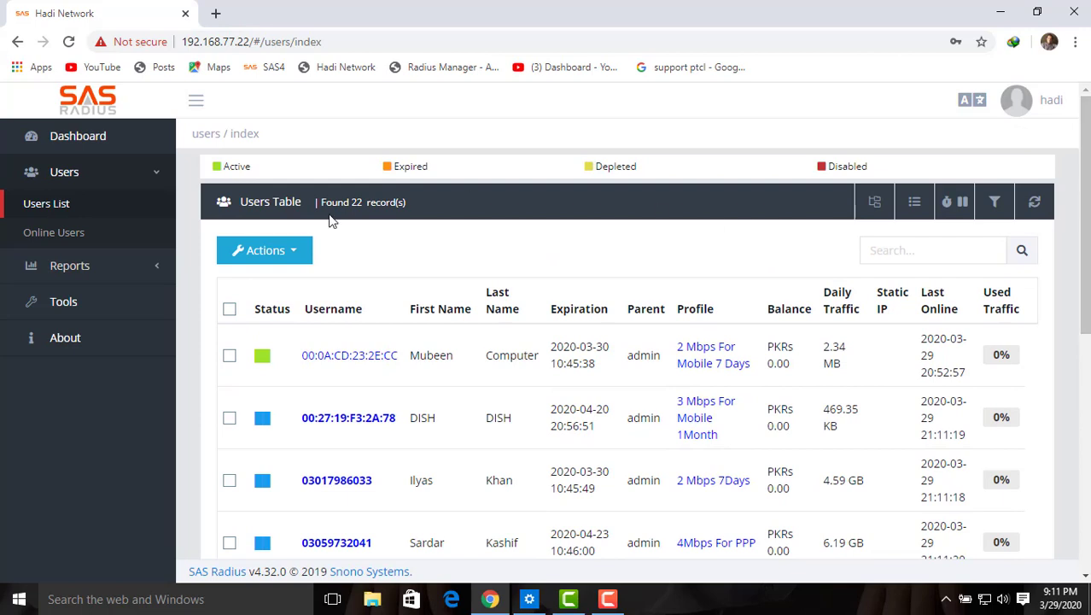
# Step: Reopen the new-user form from the users table's Actions, then return to the reseller's dashboard
pyautogui.click(139, 169)
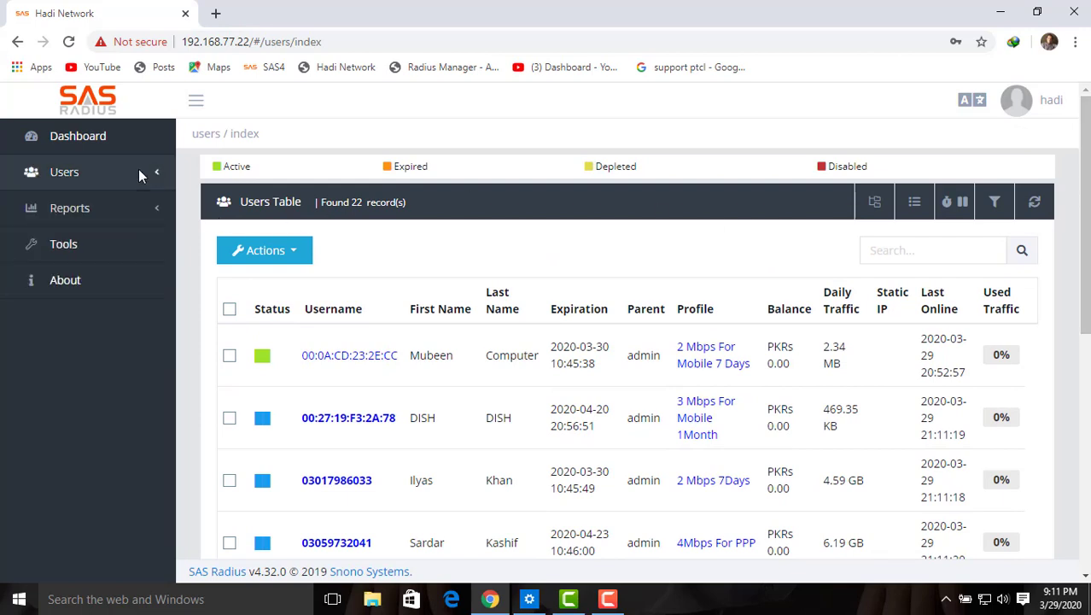
pyautogui.click(295, 252)
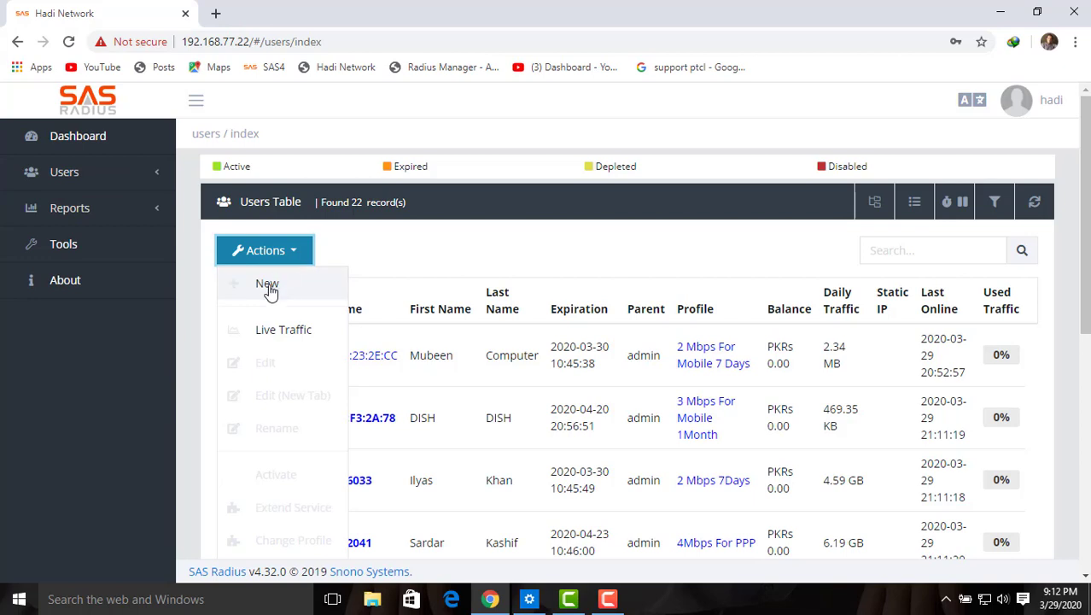
pyautogui.click(267, 284)
pyautogui.click(458, 291)
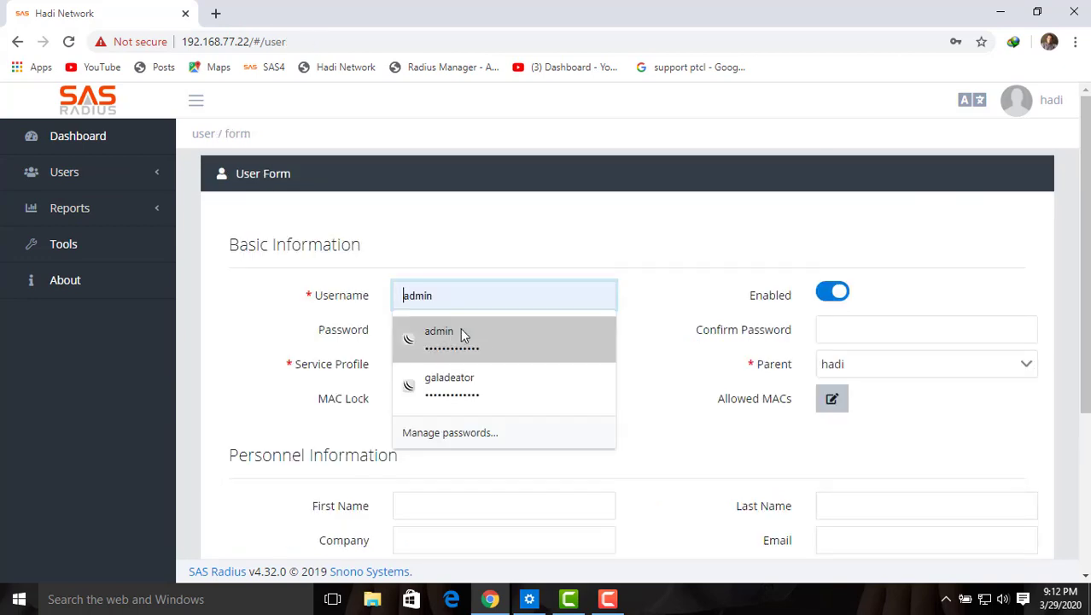
pyautogui.click(657, 316)
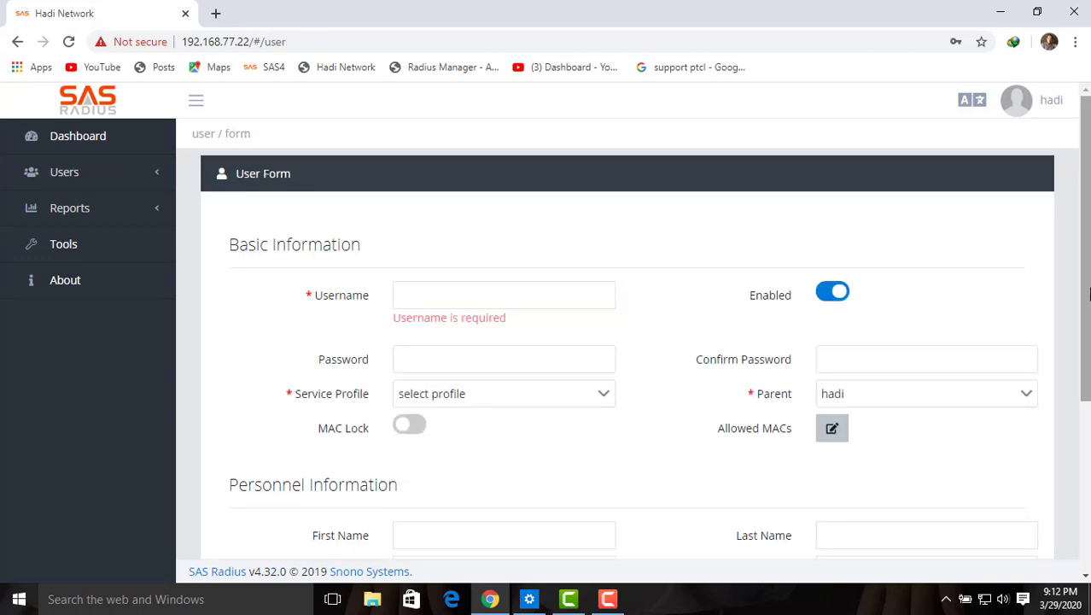
pyautogui.moveTo(1088, 294); pyautogui.dragTo(1090, 322)
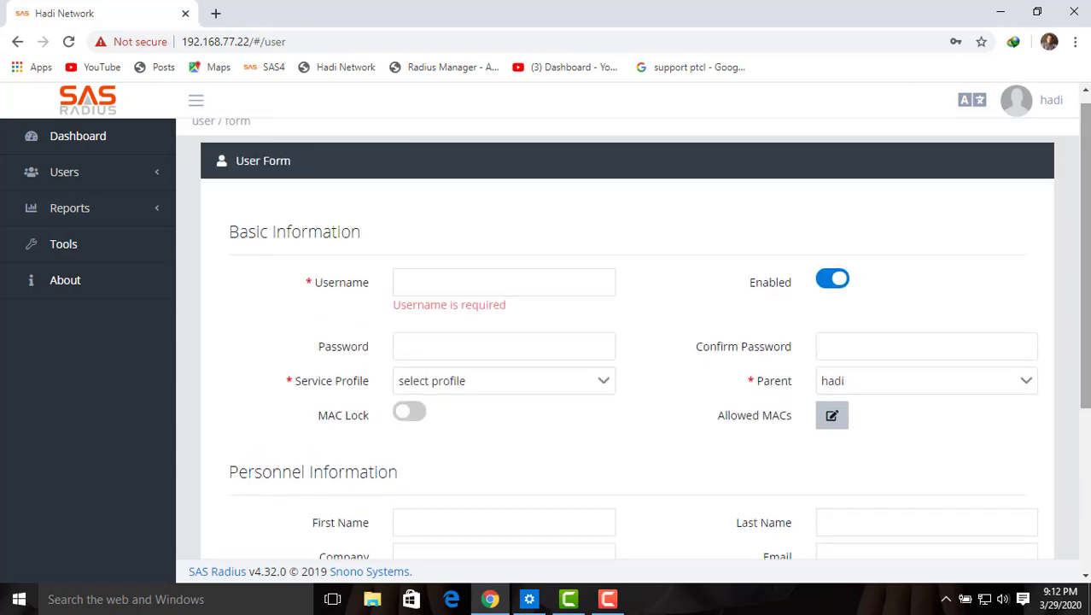
pyautogui.click(96, 139)
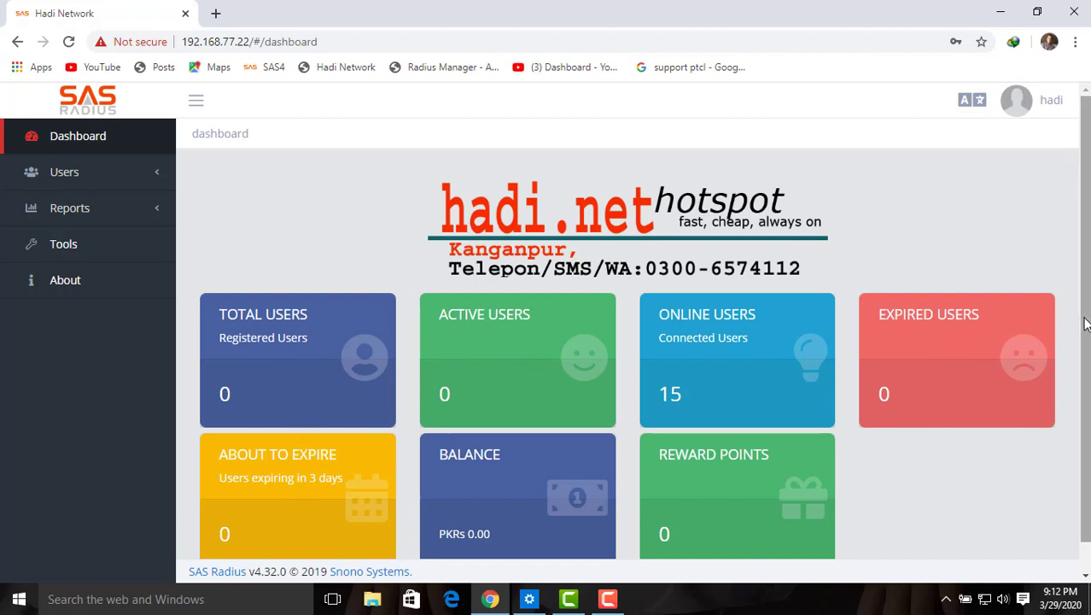
# Step: Log the reseller out from the top-right account menu
pyautogui.moveTo(1084, 323); pyautogui.dragTo(1087, 354)
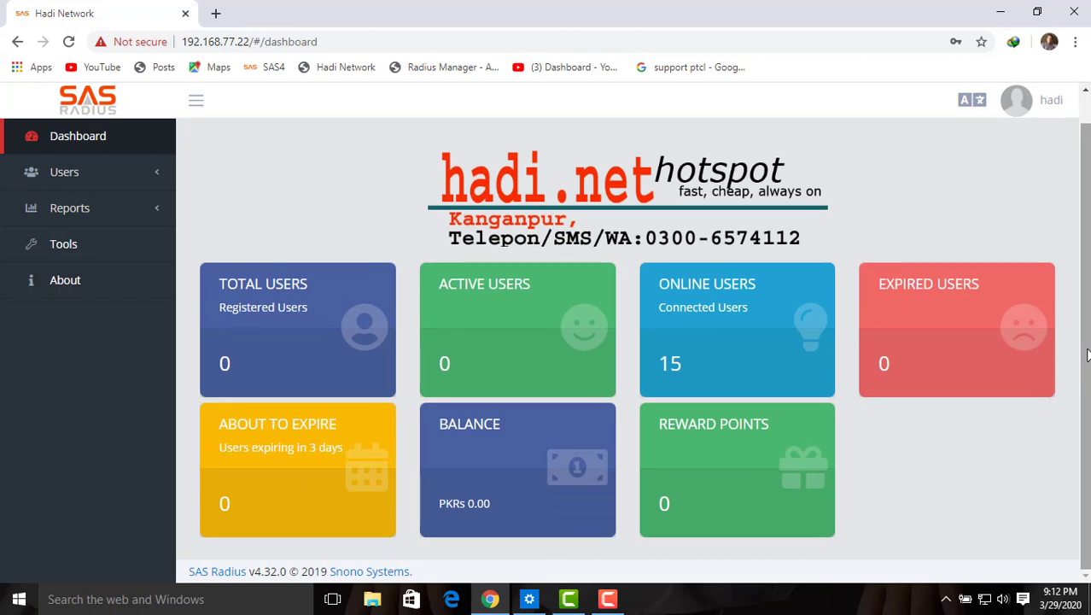
pyautogui.scroll(1, 1088, 355)
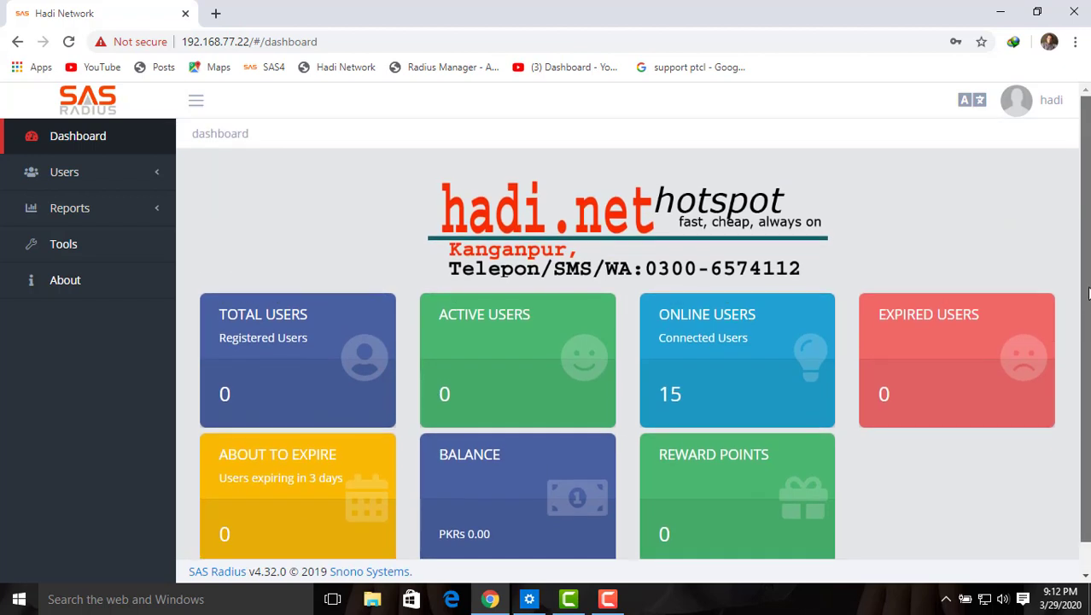
pyautogui.click(1016, 110)
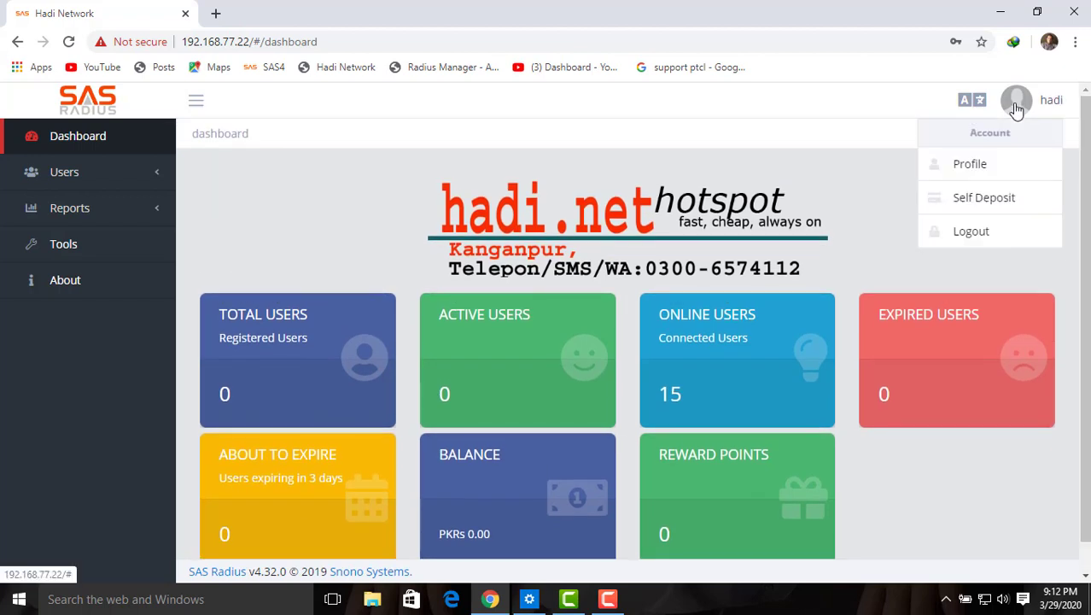
pyautogui.click(979, 229)
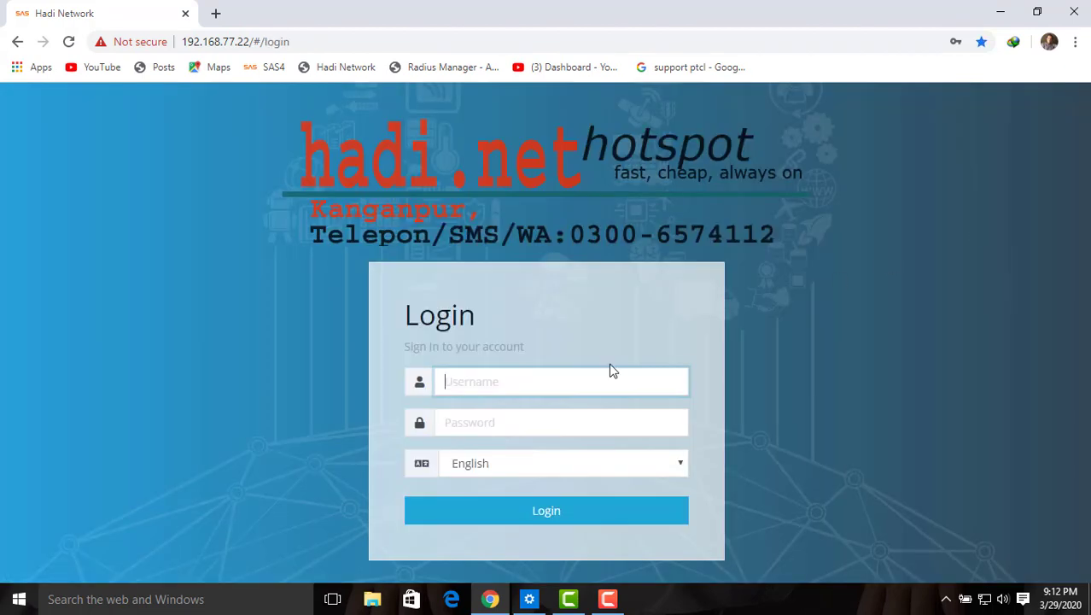
# Step: Log in with the saved admin credentials and scroll the dashboard showing 22 users, 2 managers
pyautogui.click(546, 385)
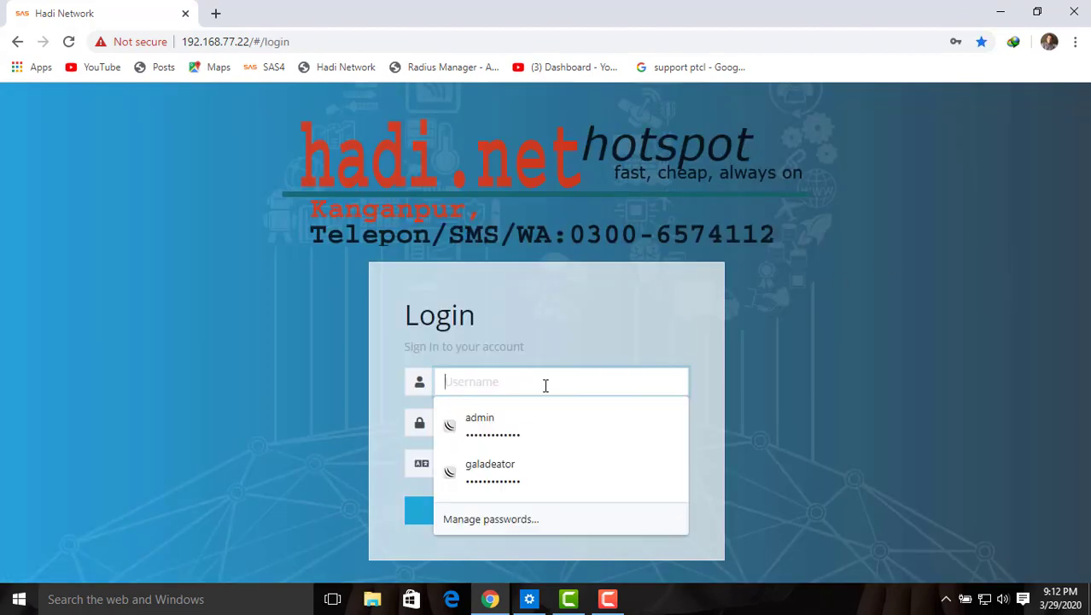
pyautogui.click(510, 443)
pyautogui.click(522, 512)
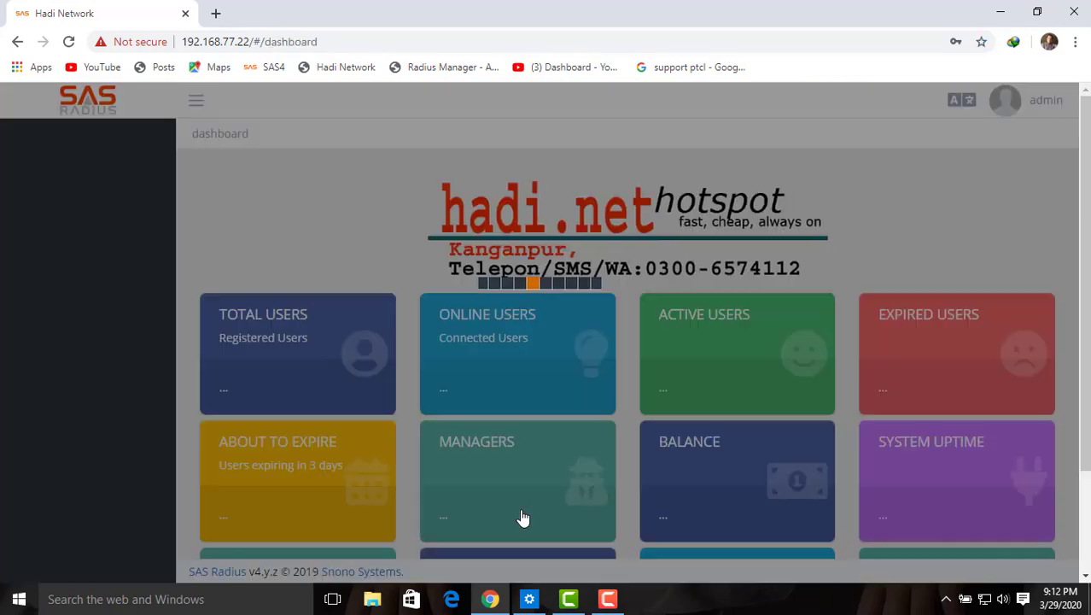
pyautogui.scroll(-2, 1088, 457)
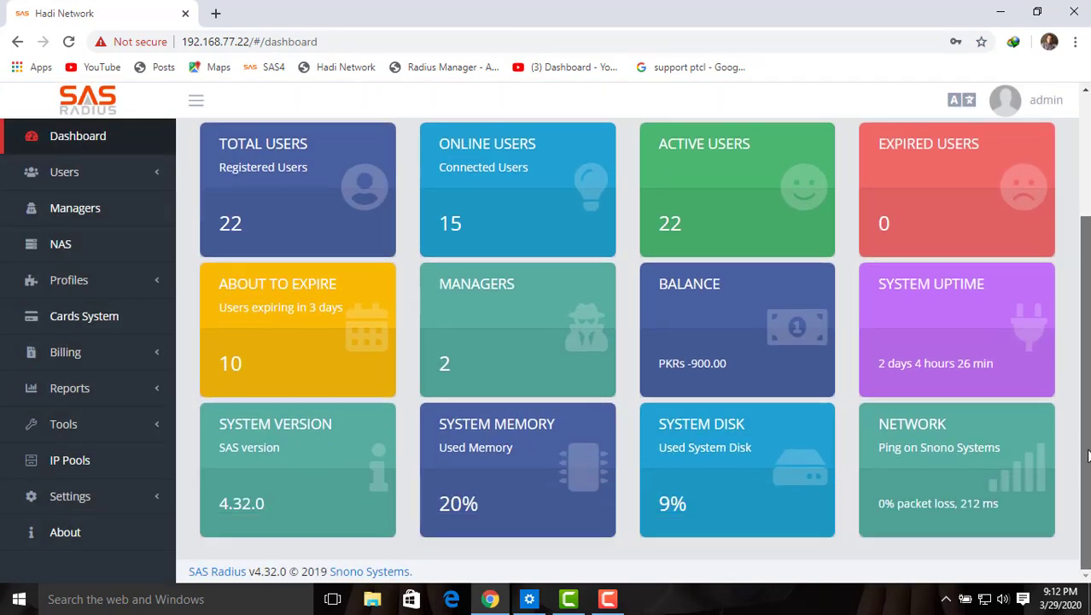
pyautogui.moveTo(1089, 456); pyautogui.dragTo(1090, 415)
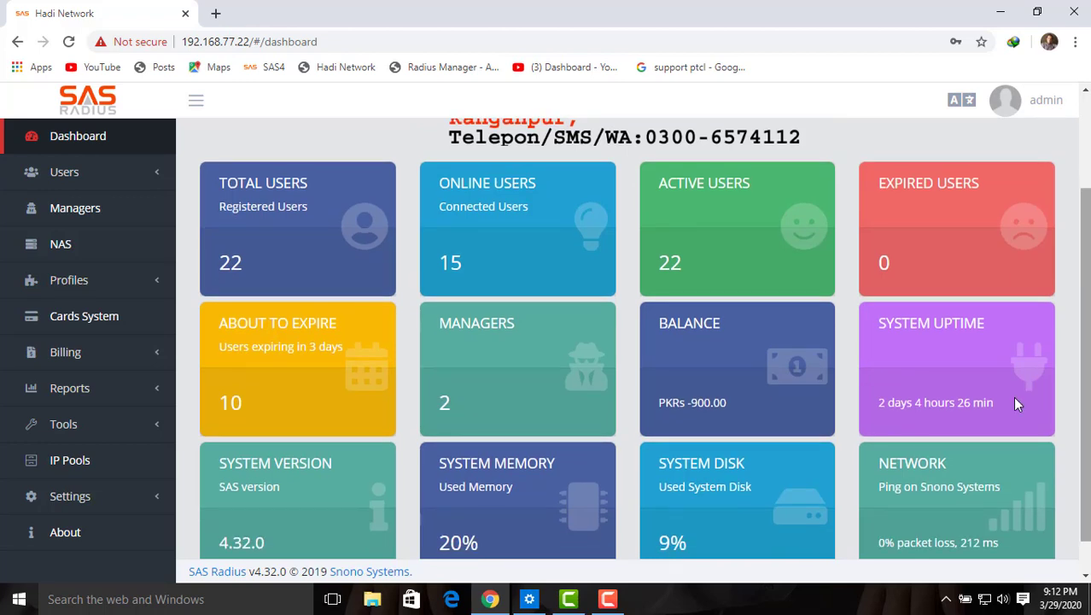